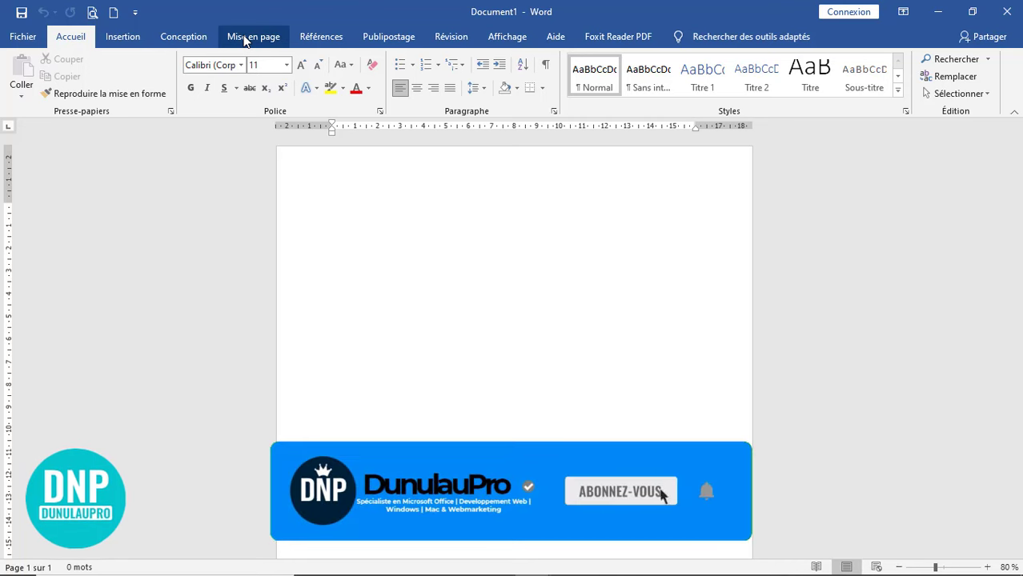
# Step: Check the document's paper size in the list of available page formats
pyautogui.click(244, 41)
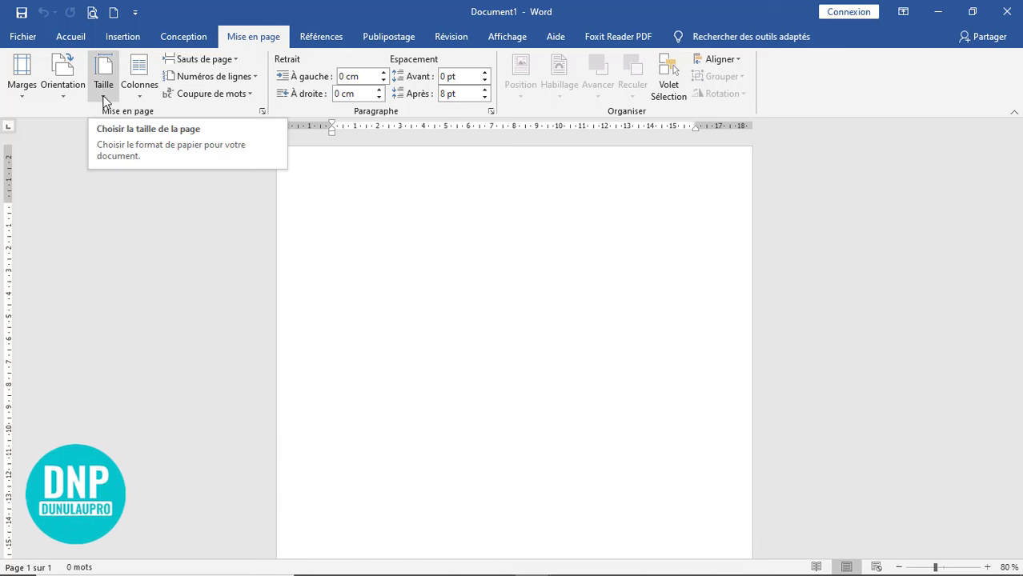
pyautogui.click(105, 93)
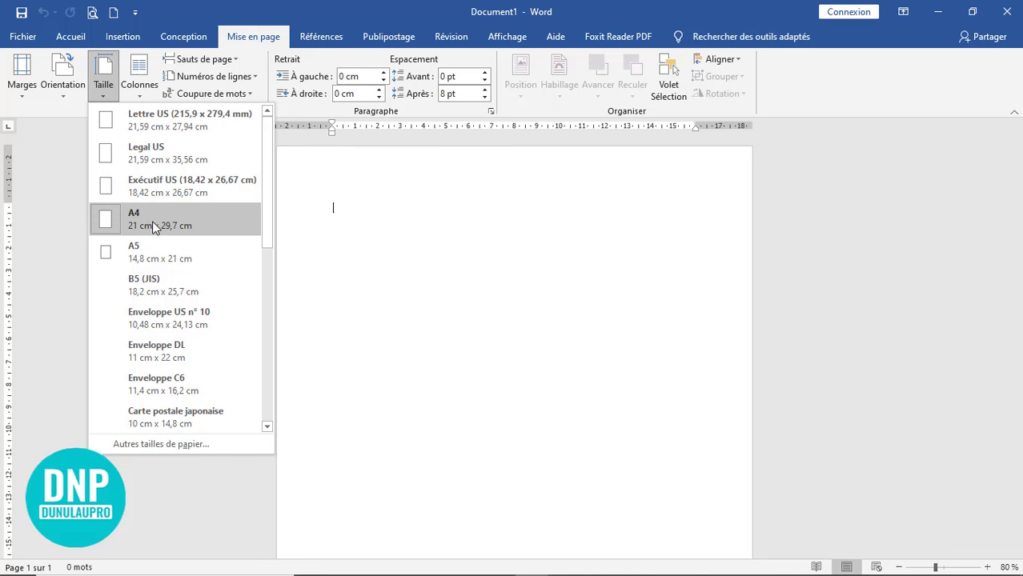
pyautogui.click(449, 219)
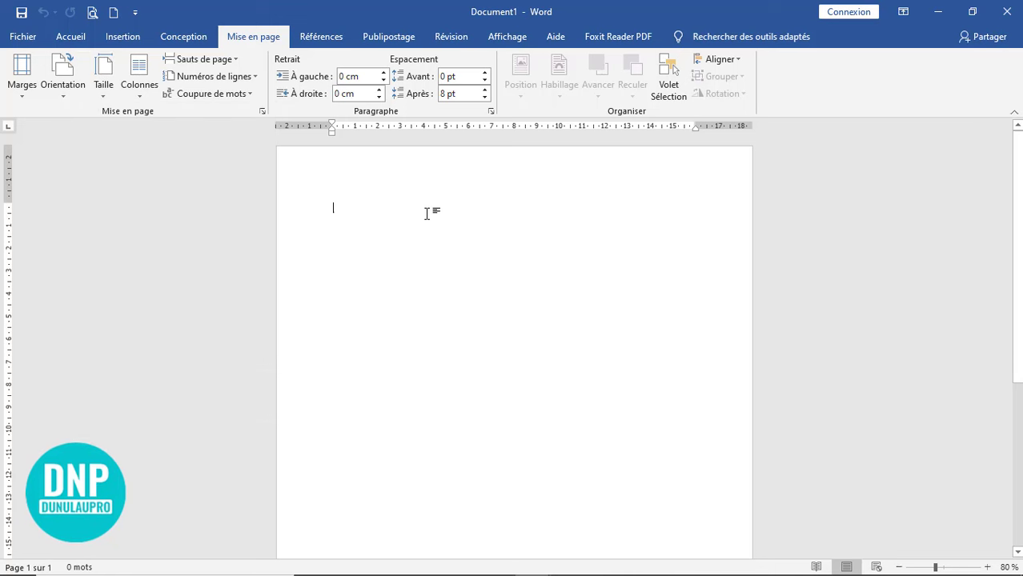
pyautogui.click(987, 566)
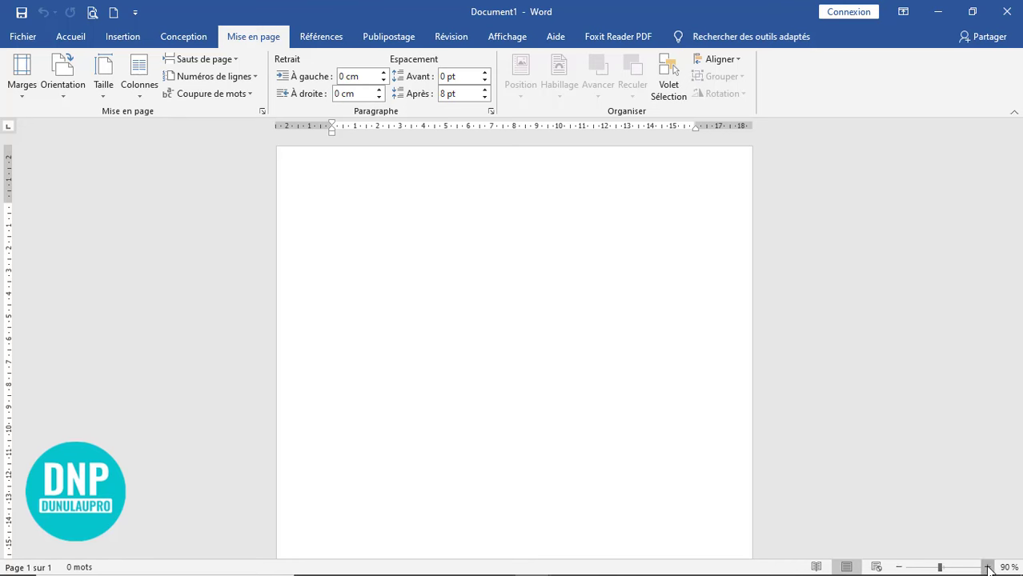
pyautogui.click(987, 567)
pyautogui.click(987, 567)
pyautogui.click(986, 567)
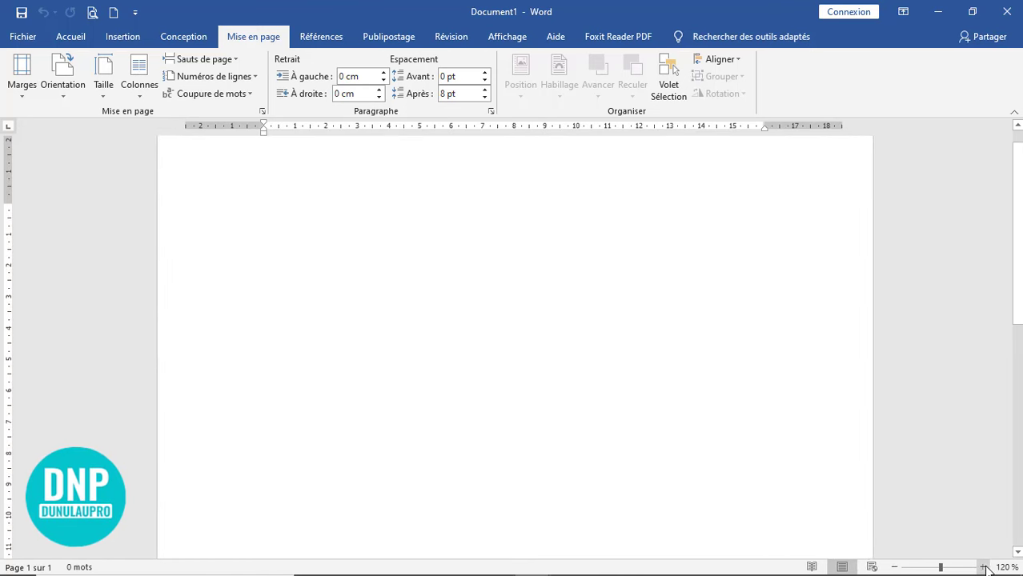
pyautogui.click(895, 567)
pyautogui.click(895, 566)
pyautogui.click(895, 567)
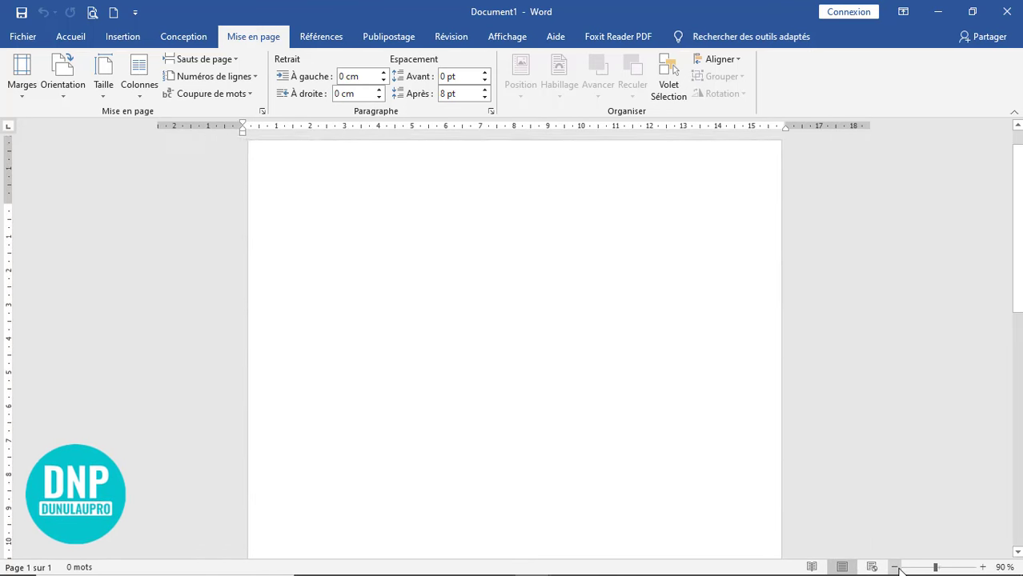
pyautogui.click(895, 567)
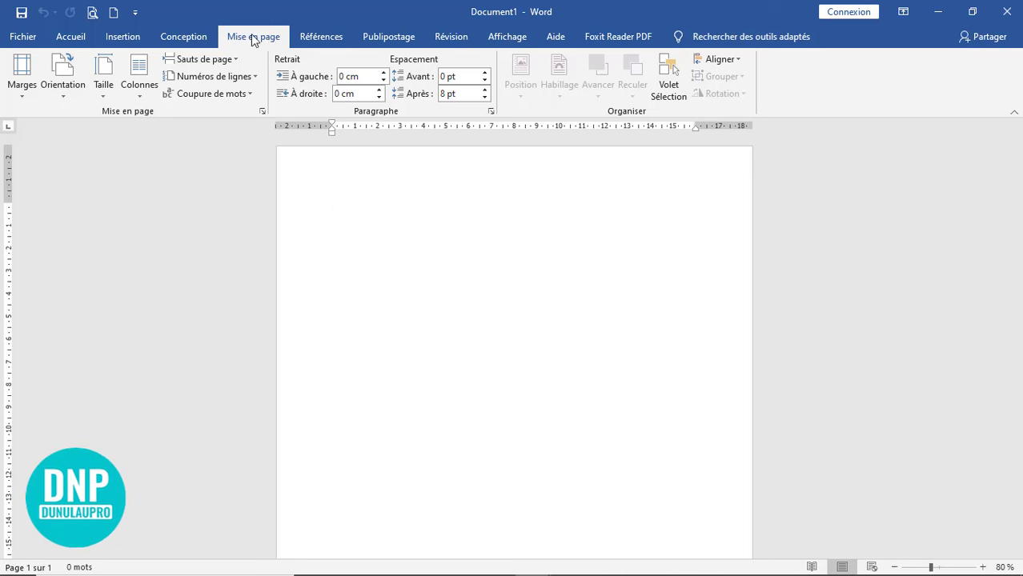
# Step: Set the page orientation to landscape (Paysage)
pyautogui.click(69, 74)
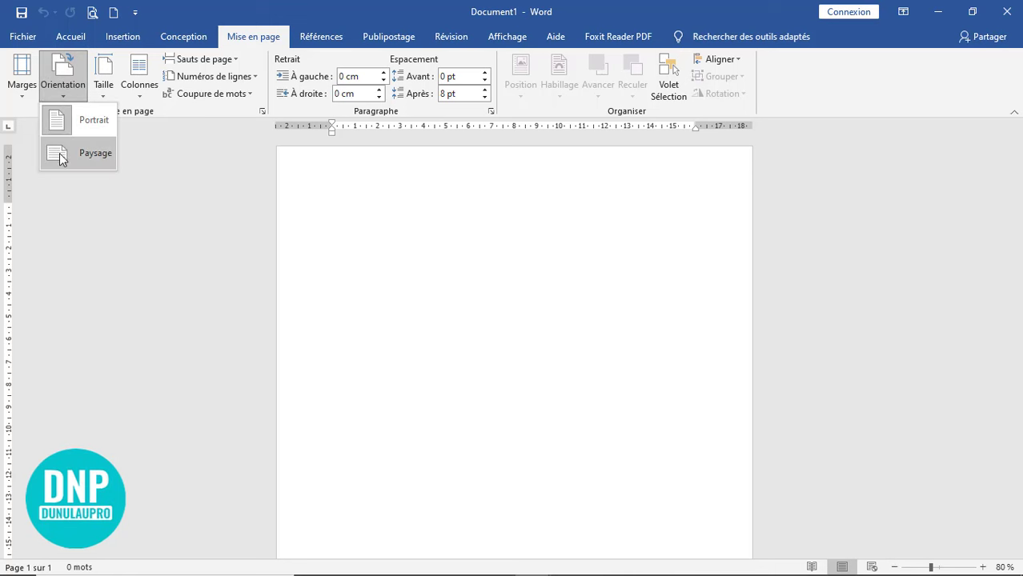
pyautogui.click(85, 153)
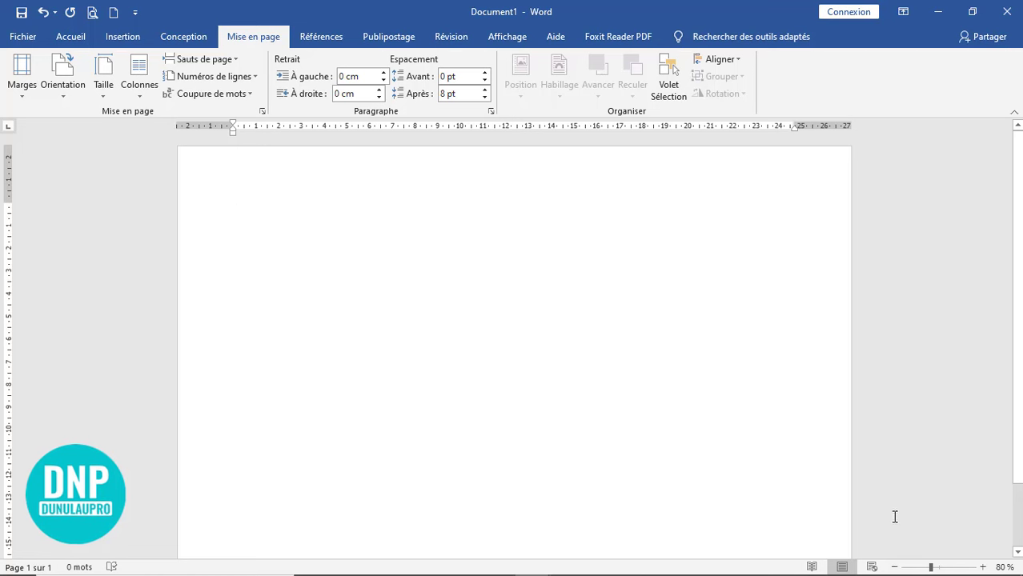
pyautogui.click(895, 566)
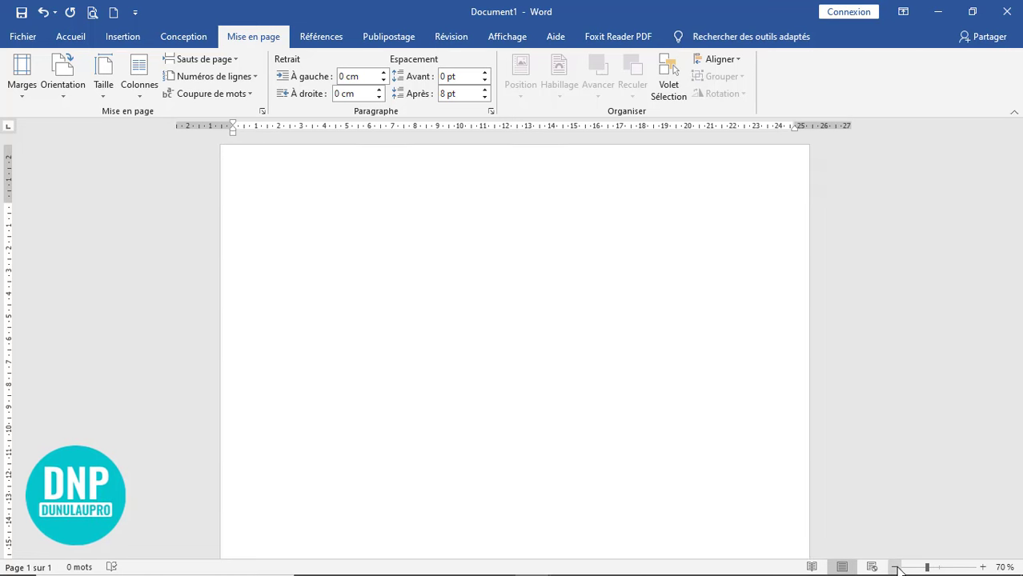
pyautogui.click(894, 567)
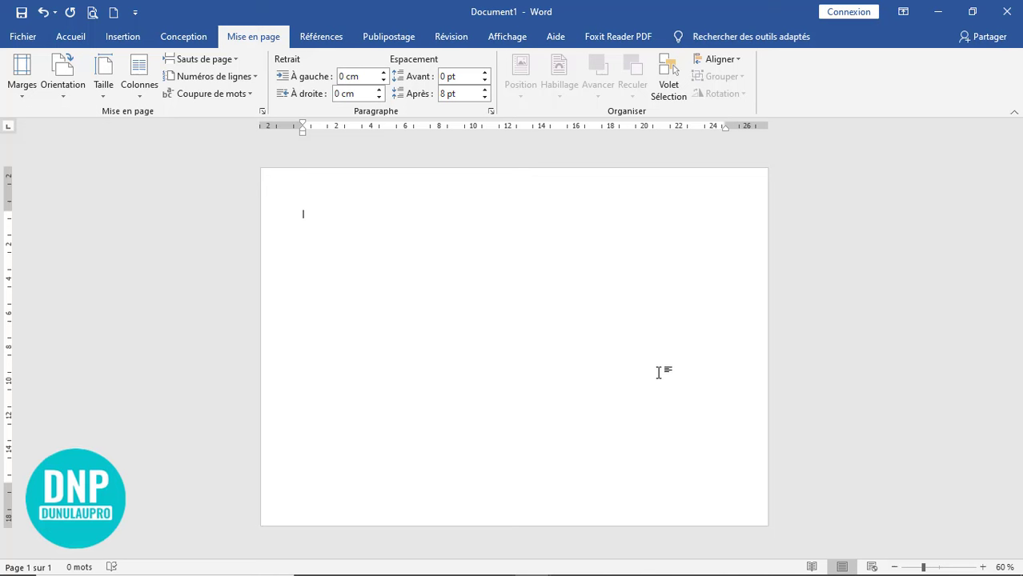
pyautogui.click(61, 74)
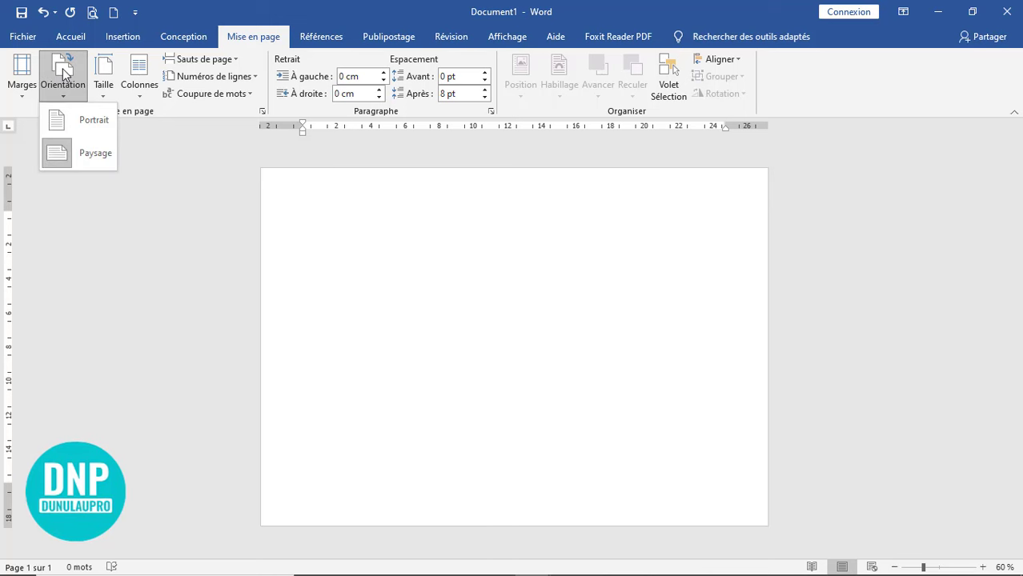
pyautogui.click(62, 69)
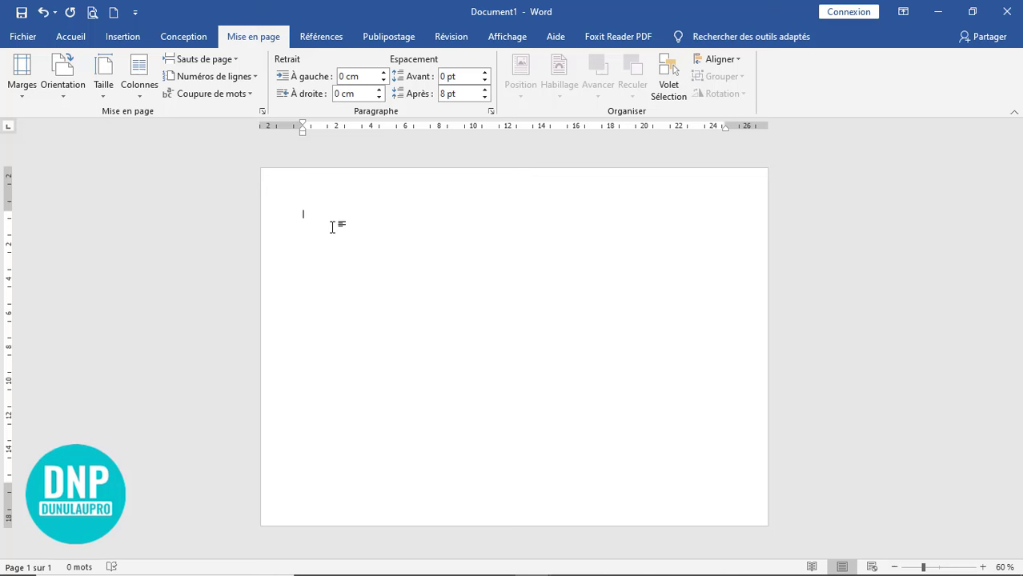
# Step: Draw a rectangle about 27 cm wide and 18.4 cm high covering most of the page inside its edges
pyautogui.click(118, 36)
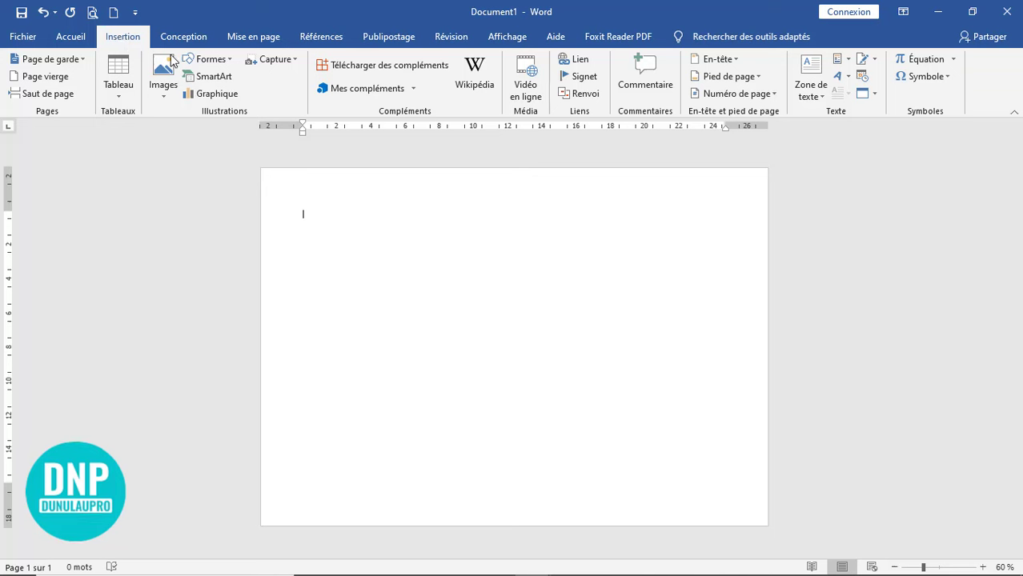
pyautogui.click(227, 62)
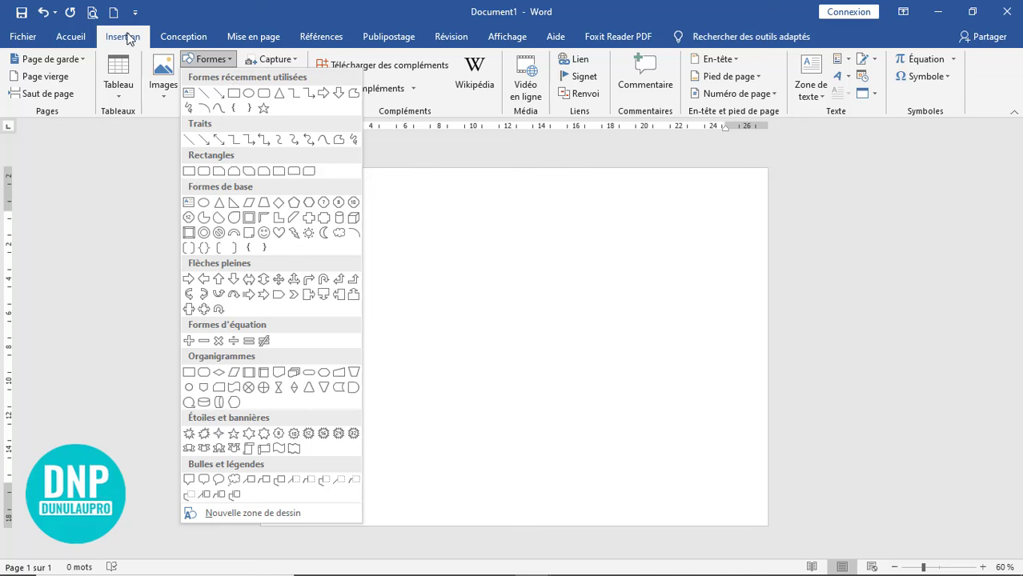
pyautogui.click(234, 94)
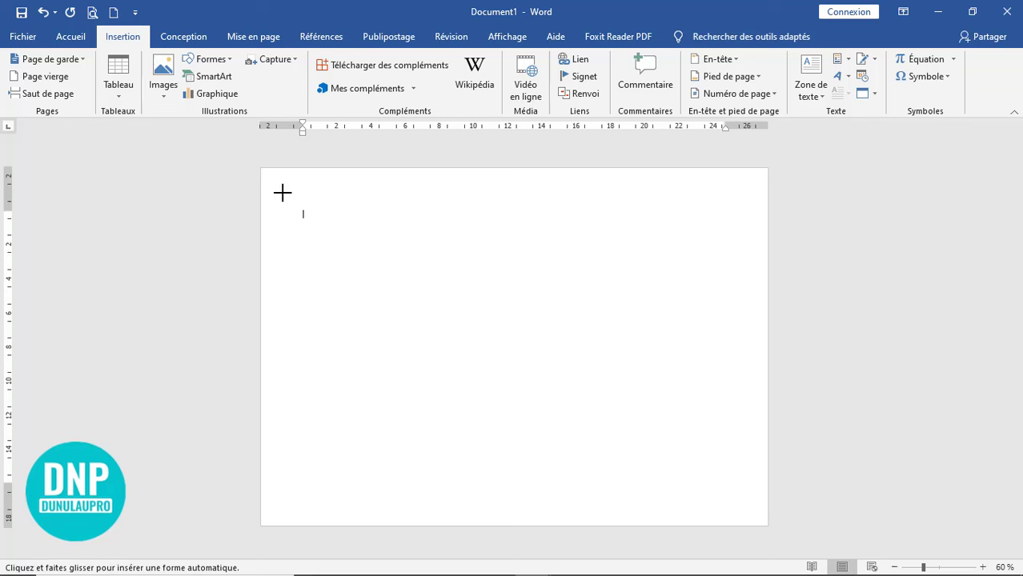
pyautogui.moveTo(282, 192)
pyautogui.mouseDown()
pyautogui.moveTo(404, 302)
pyautogui.moveTo(674, 373)
pyautogui.moveTo(742, 432)
pyautogui.moveTo(737, 509)
pyautogui.moveTo(745, 506)
pyautogui.mouseUp()
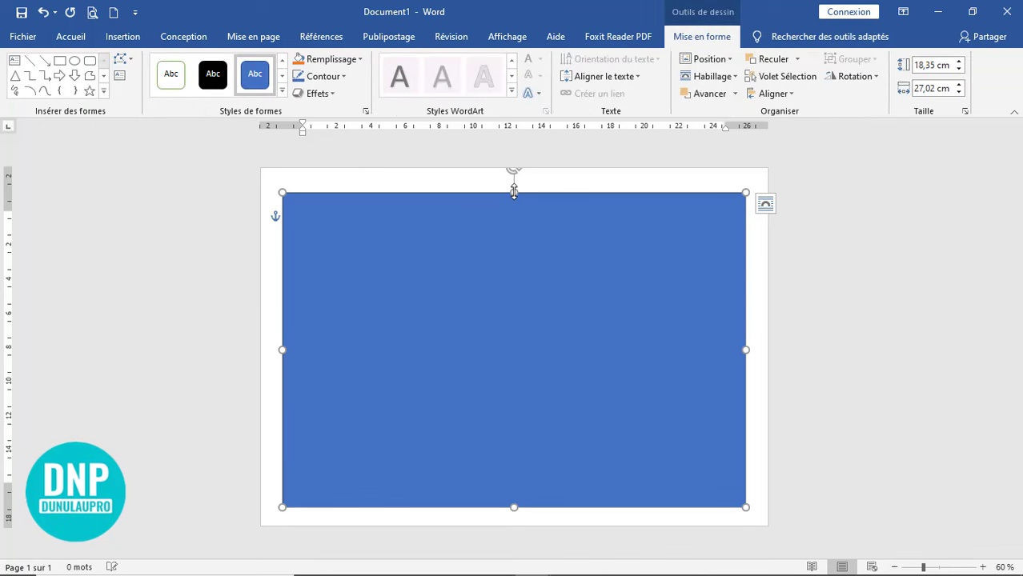
# Step: Enlarge the rectangle to about 27.4 cm by 19 cm and nudge it slightly right to even out the page borders
pyautogui.moveTo(514, 192); pyautogui.dragTo(514, 183)
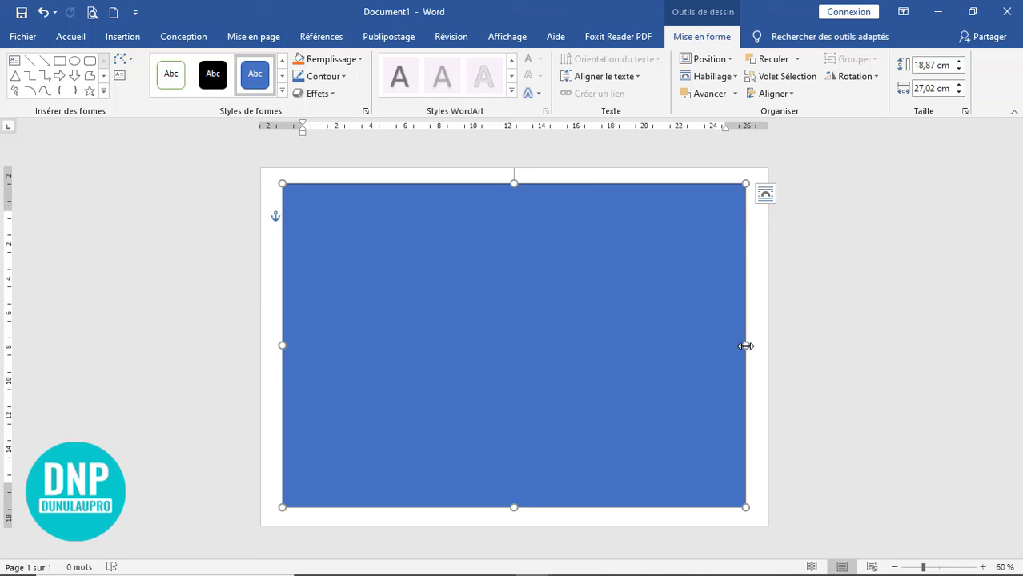
pyautogui.moveTo(745, 346); pyautogui.dragTo(749, 346)
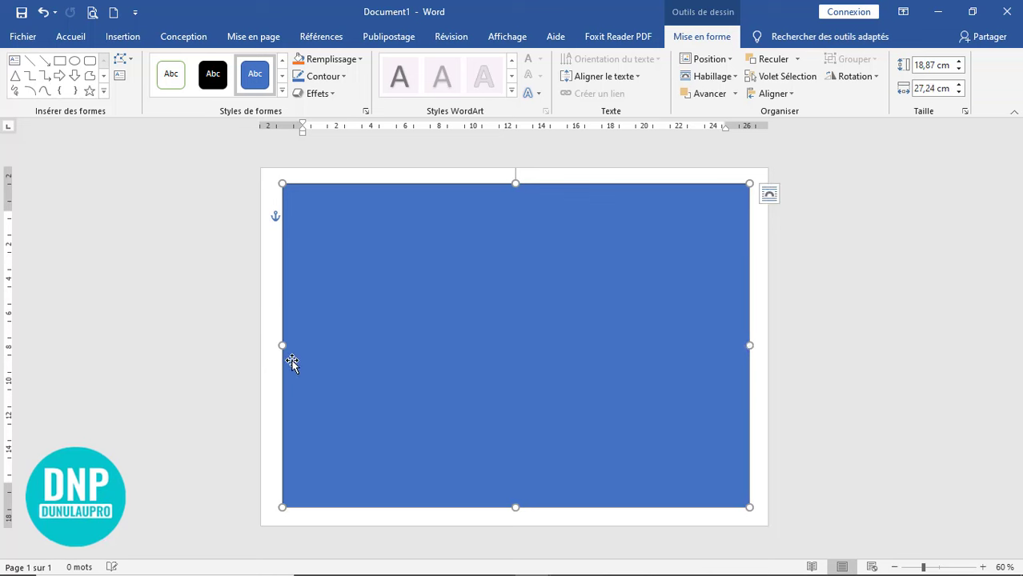
pyautogui.moveTo(281, 346); pyautogui.dragTo(279, 348)
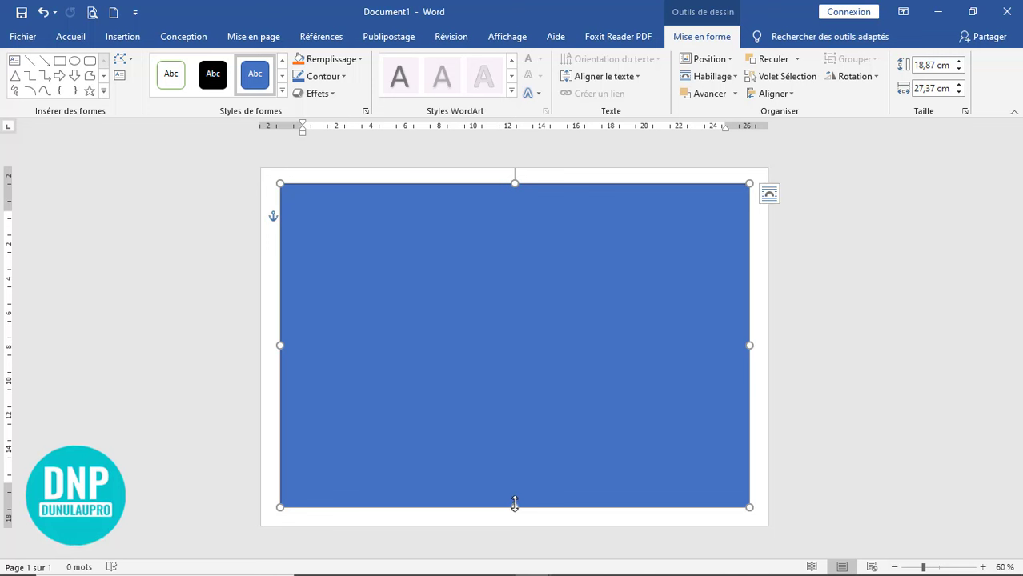
pyautogui.moveTo(516, 509); pyautogui.dragTo(516, 509)
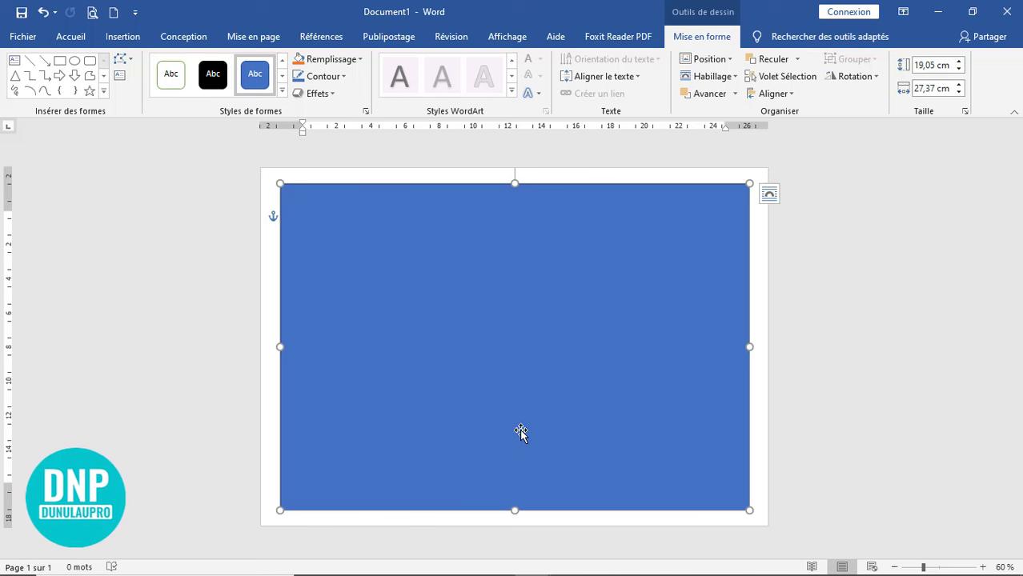
pyautogui.press('Right')
pyautogui.press('Right')
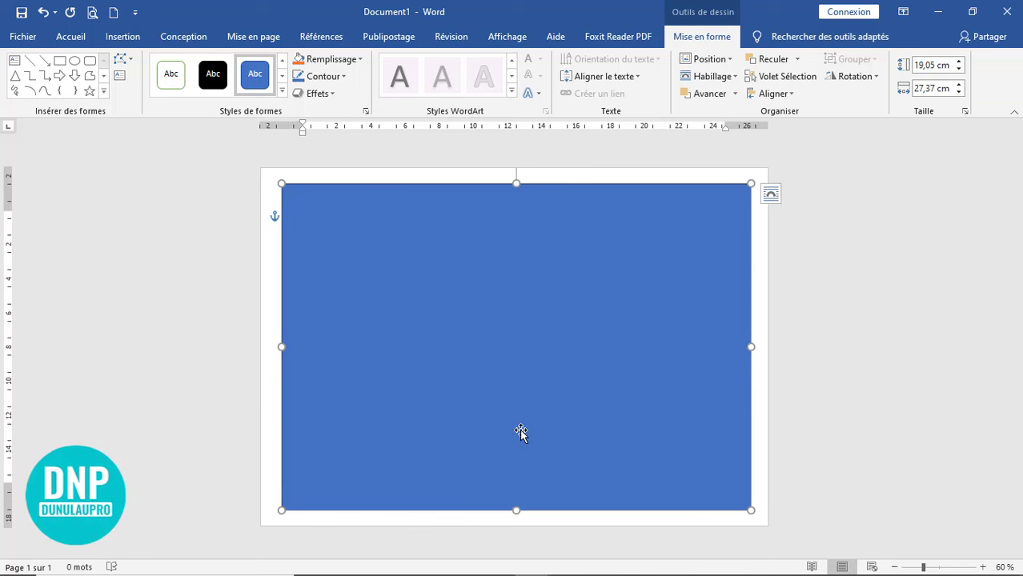
pyautogui.click(805, 382)
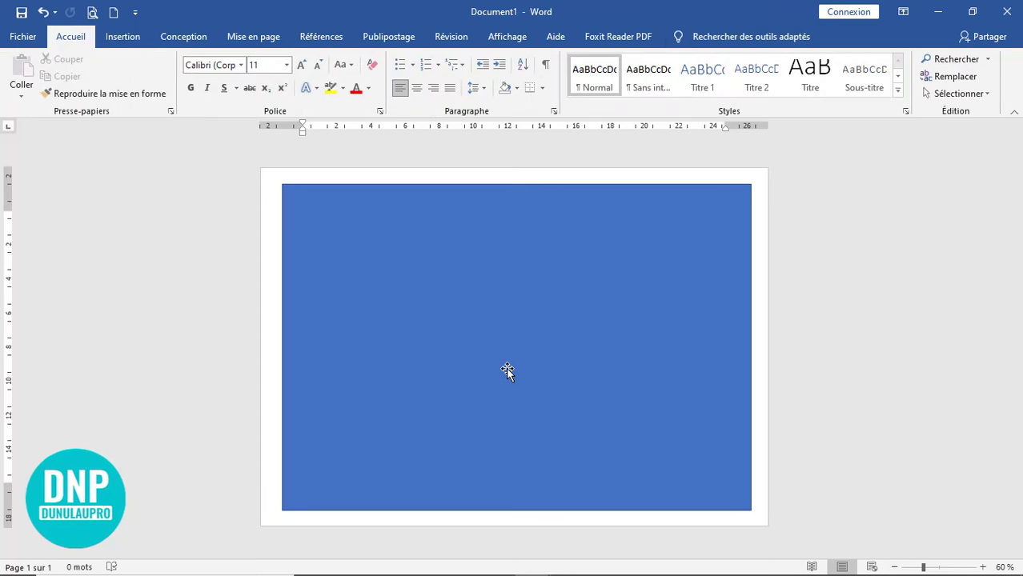
pyautogui.click(125, 37)
pyautogui.click(210, 59)
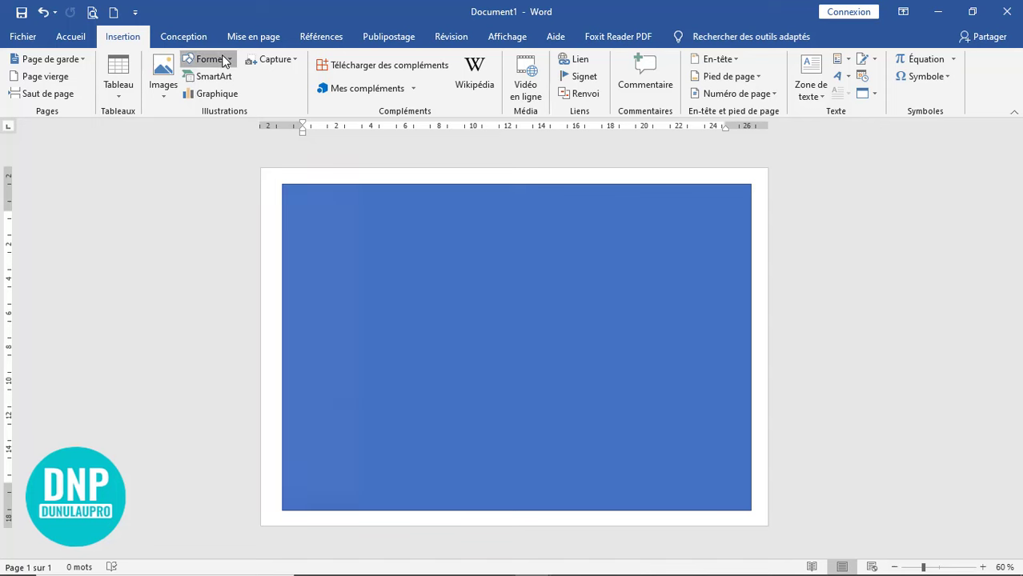
pyautogui.click(228, 63)
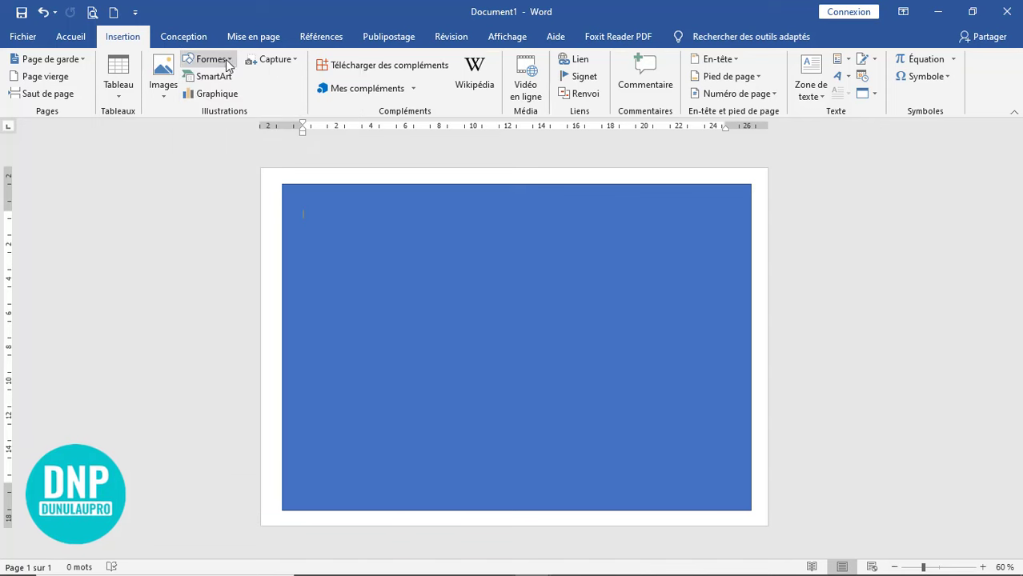
# Step: Remove the rectangle's fill (Aucun remplissage) so only its outline remains
pyautogui.click(346, 211)
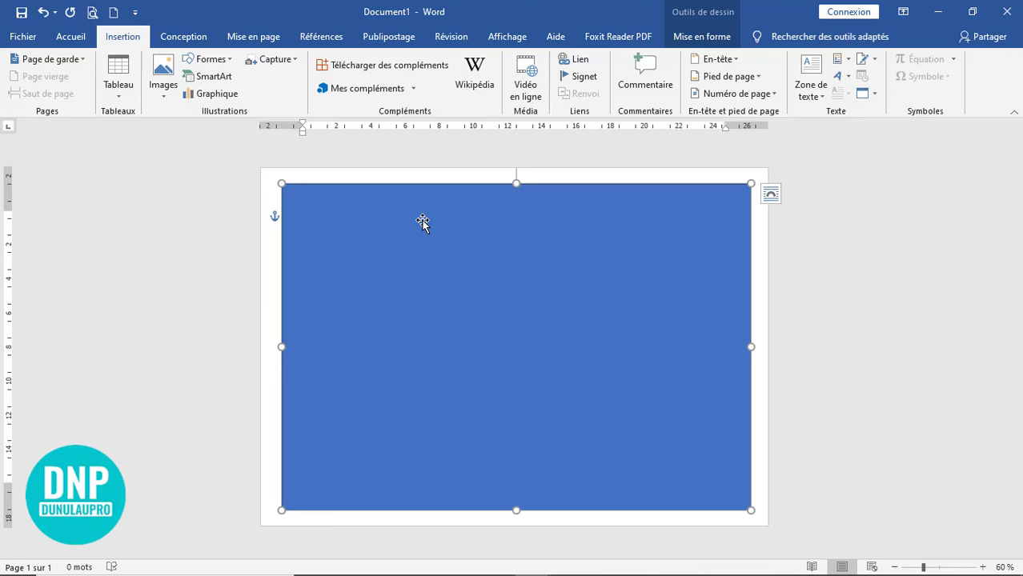
pyautogui.doubleClick(422, 222)
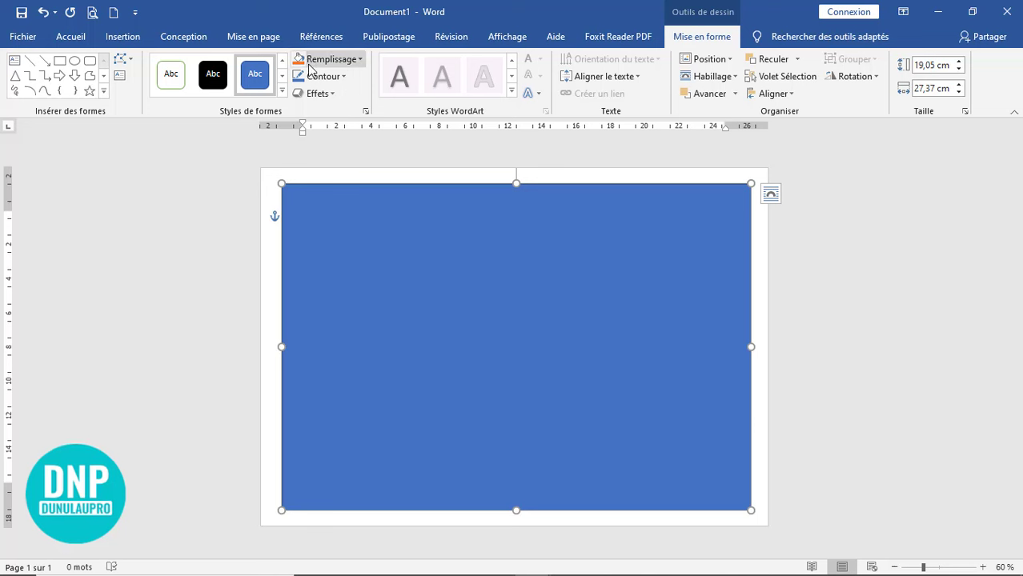
pyautogui.click(359, 60)
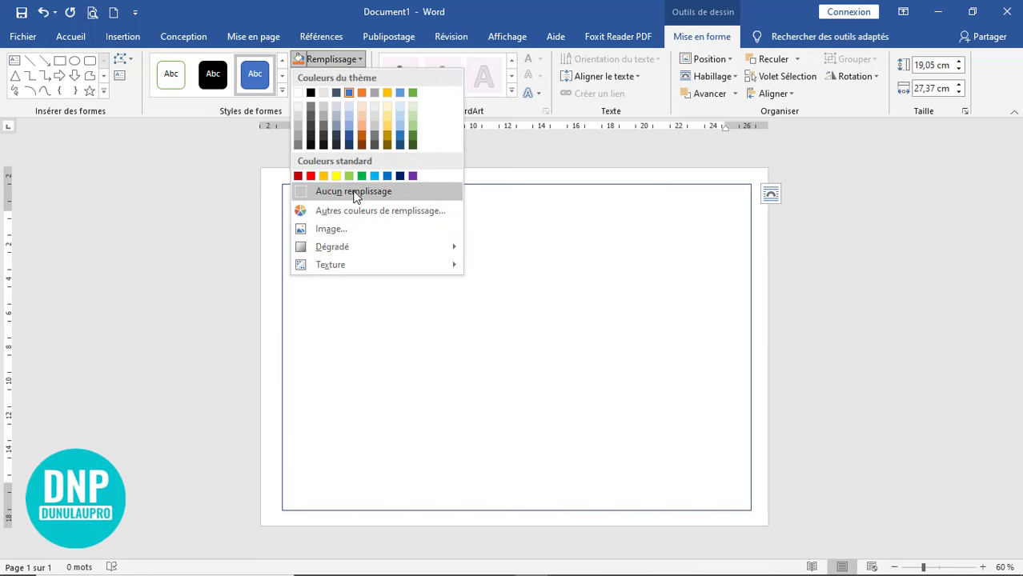
pyautogui.click(353, 192)
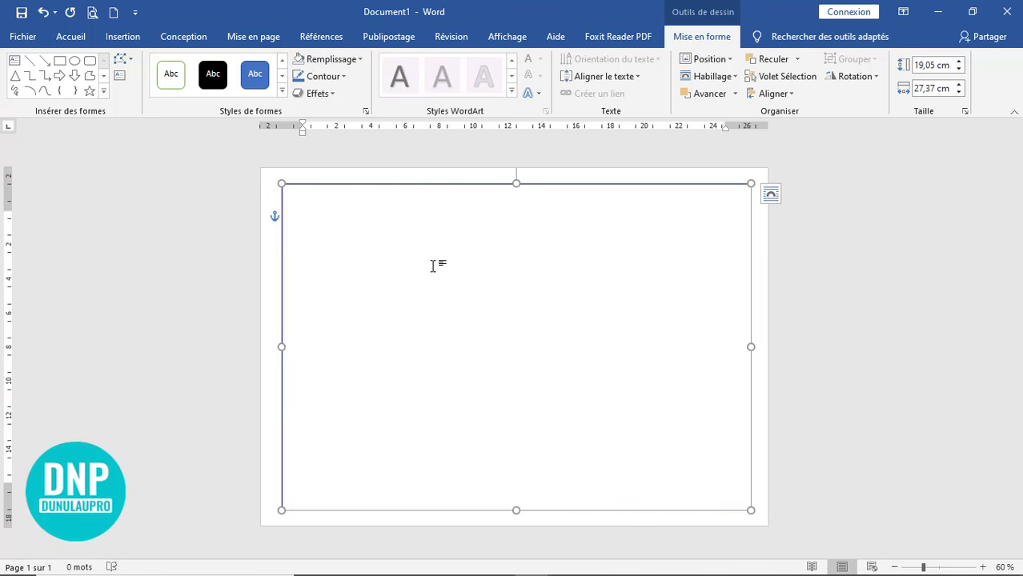
pyautogui.click(434, 263)
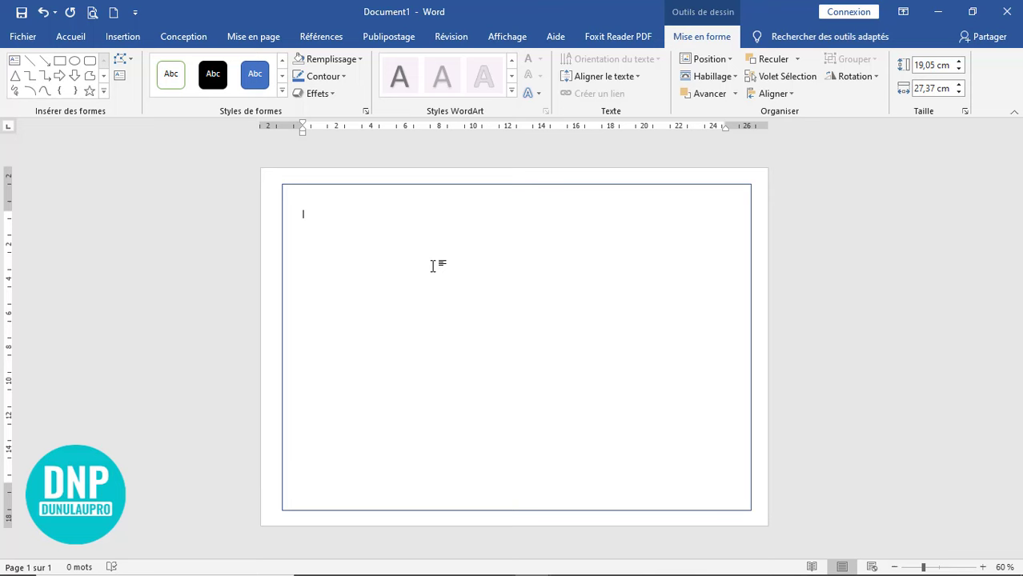
# Step: Set the rectangle's outline width (Largeur) to 9 pt in the advanced line options
pyautogui.click(435, 188)
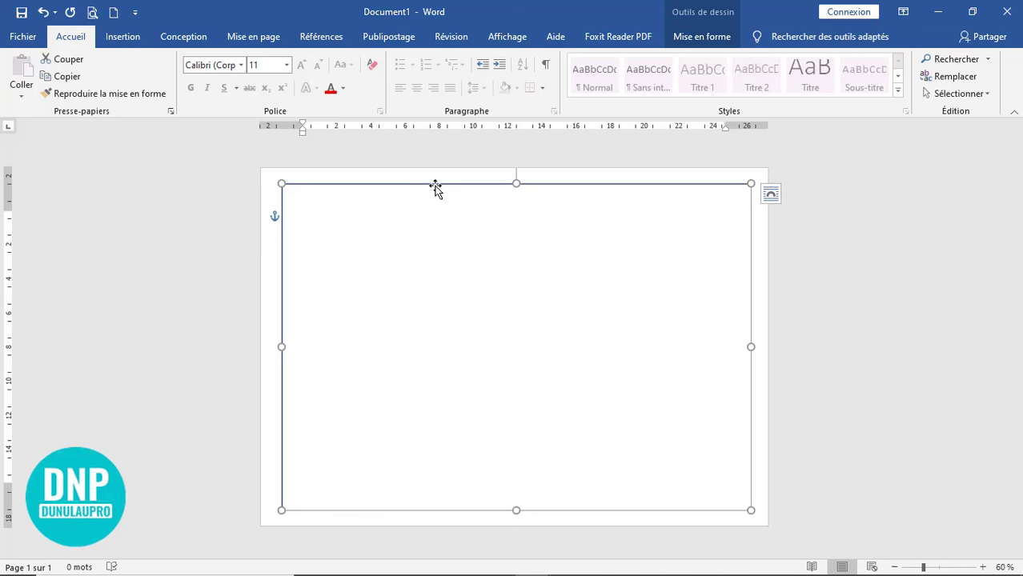
pyautogui.doubleClick(435, 186)
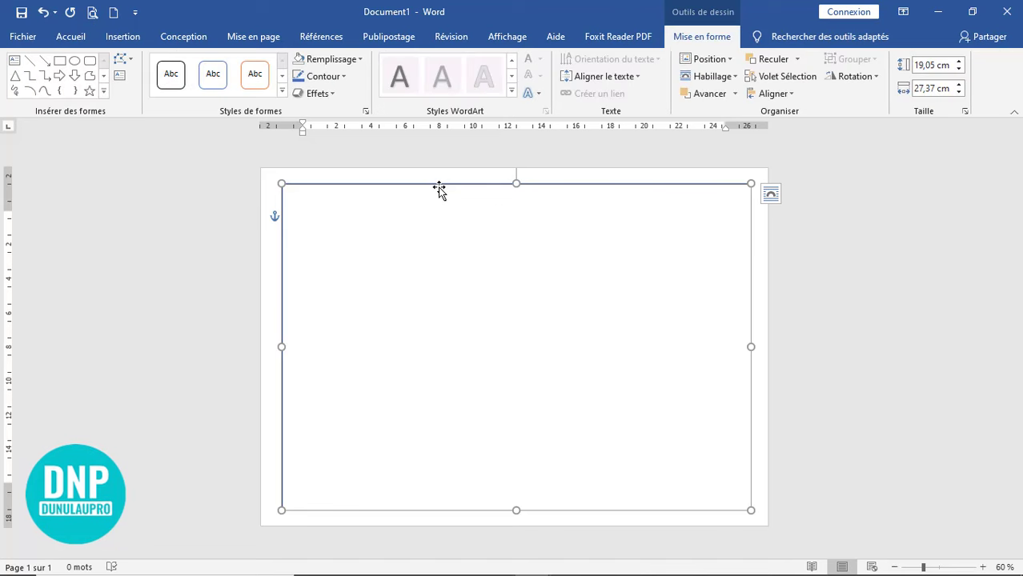
pyautogui.click(343, 78)
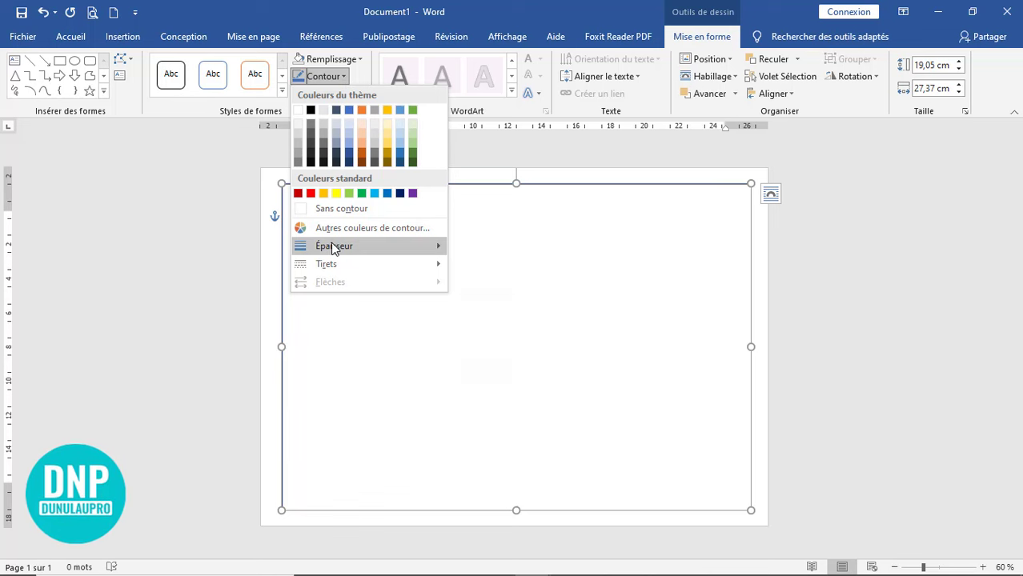
pyautogui.moveTo(335, 249)
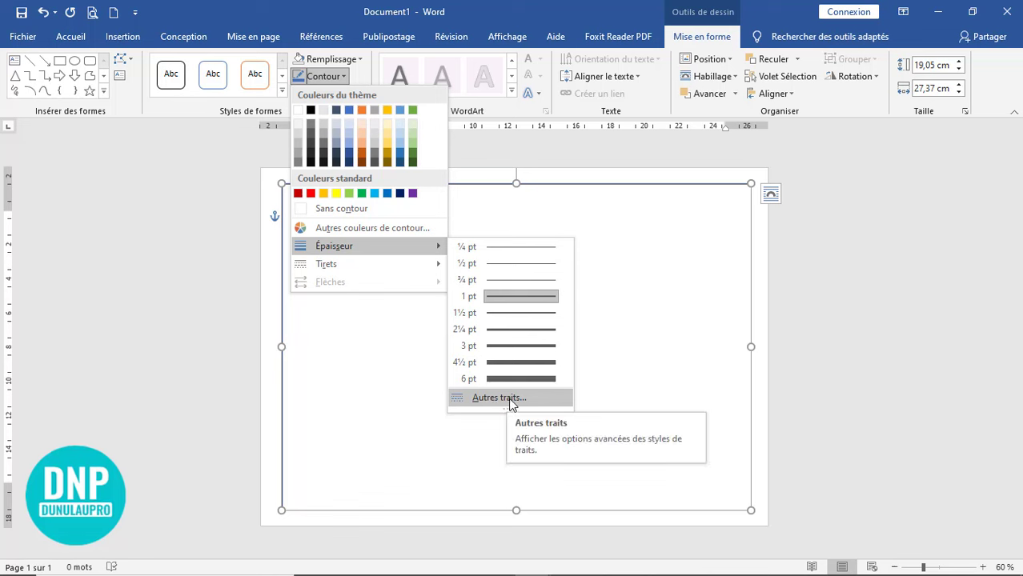
pyautogui.click(506, 398)
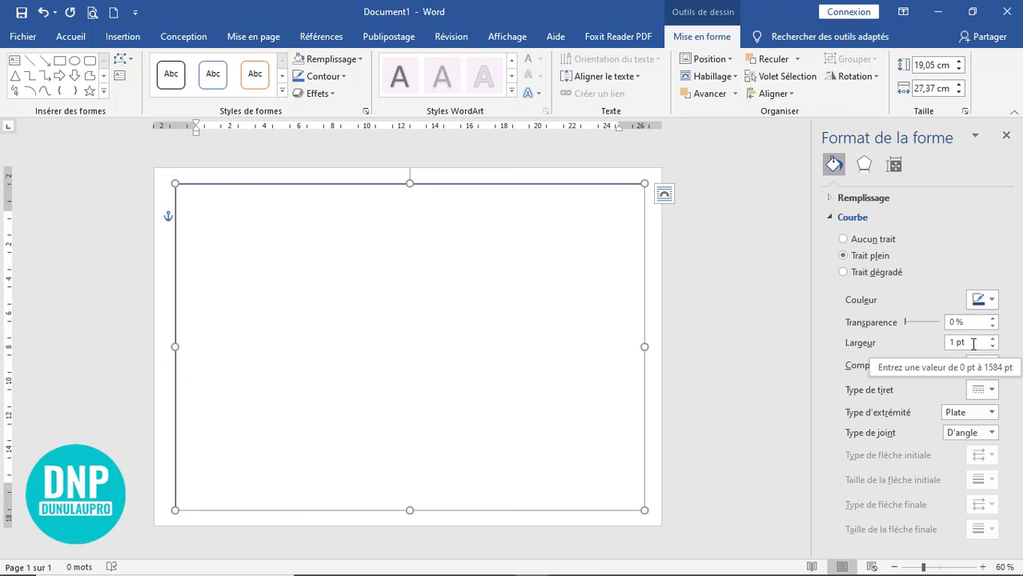
pyautogui.moveTo(972, 343); pyautogui.dragTo(945, 346)
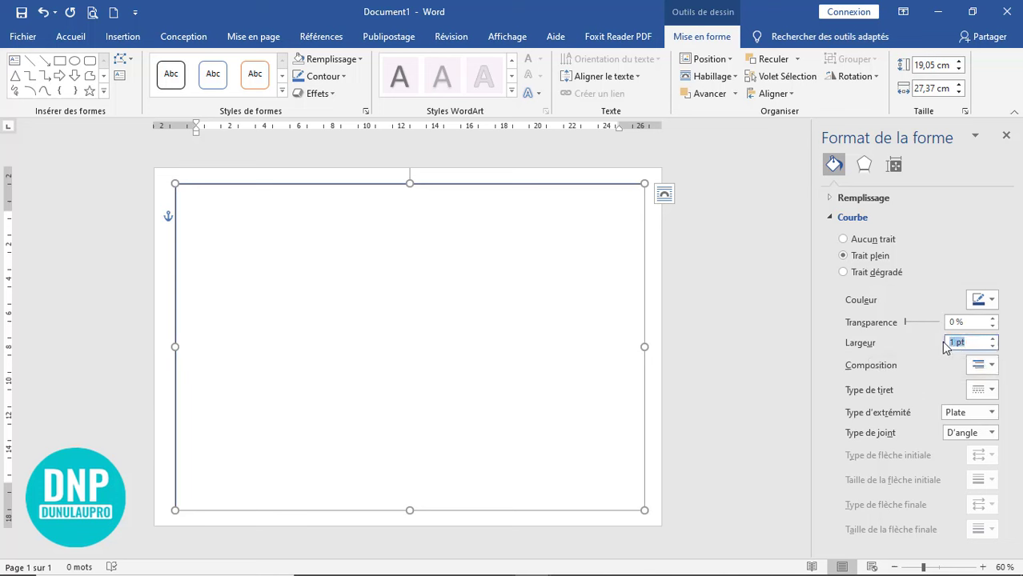
pyautogui.click(994, 339)
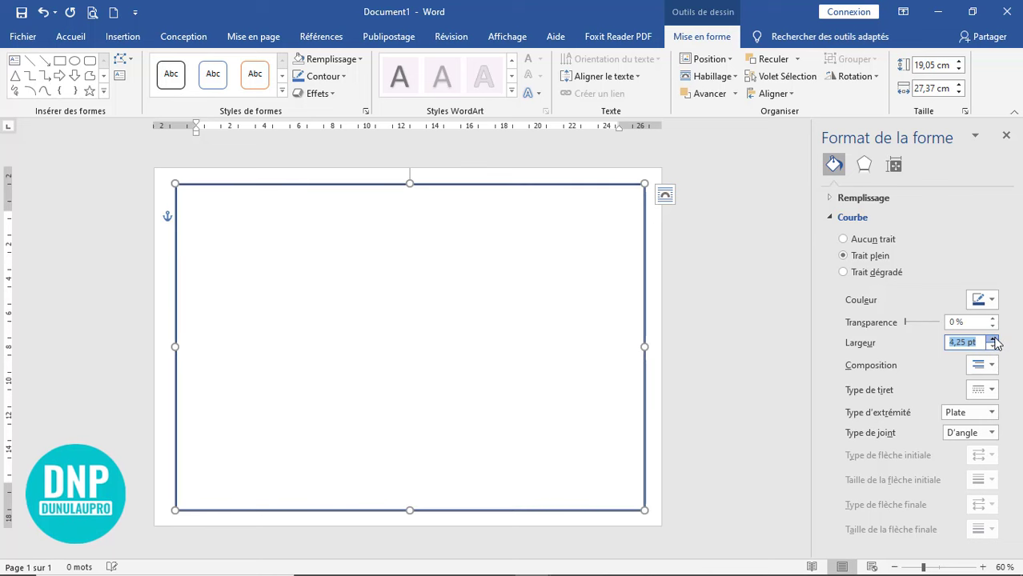
pyautogui.click(994, 339)
pyautogui.click(993, 340)
pyautogui.click(993, 340)
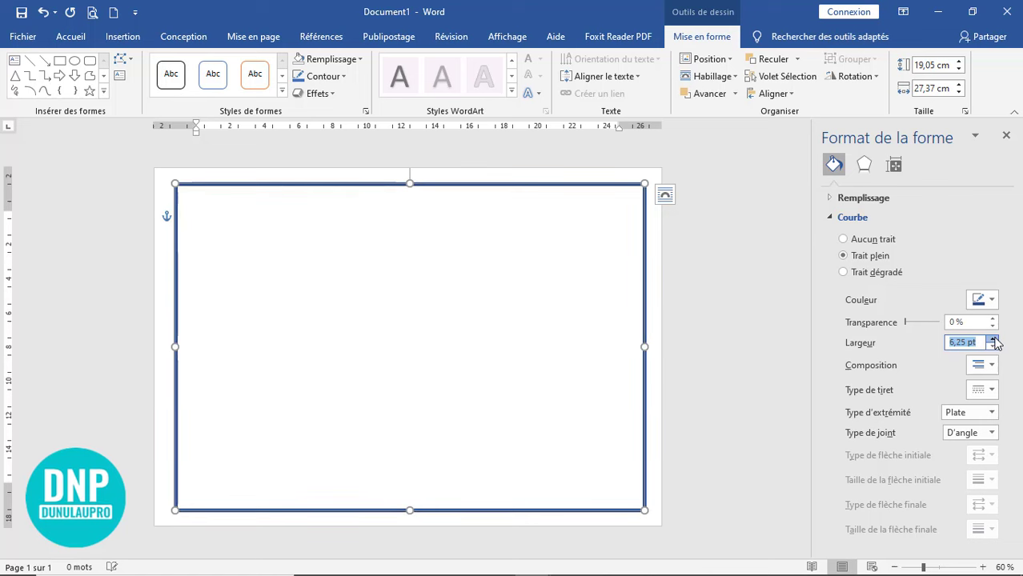
pyautogui.click(993, 339)
pyautogui.click(993, 340)
pyautogui.click(994, 340)
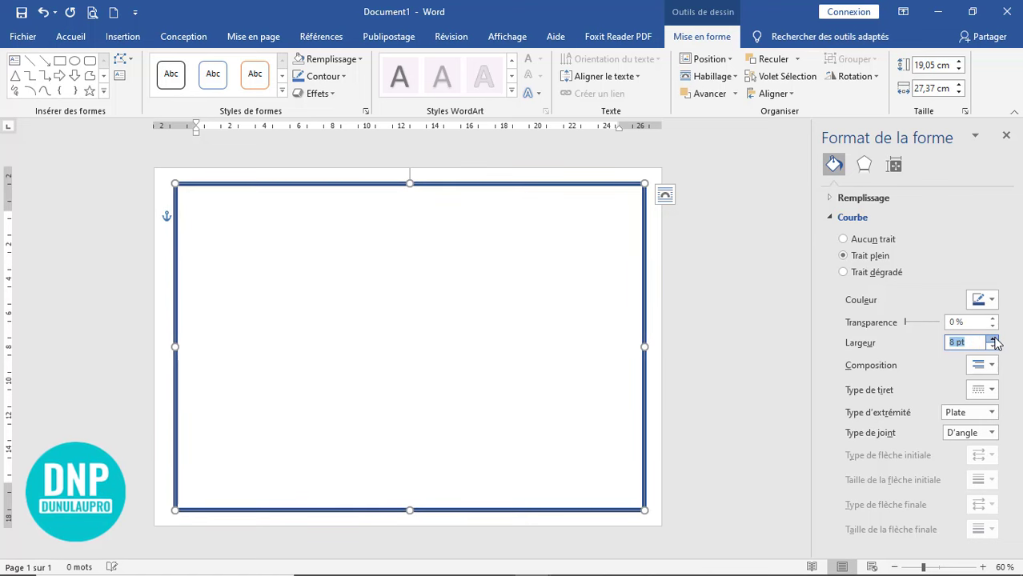
pyautogui.click(993, 339)
pyautogui.click(993, 339)
pyautogui.click(994, 339)
pyautogui.click(994, 340)
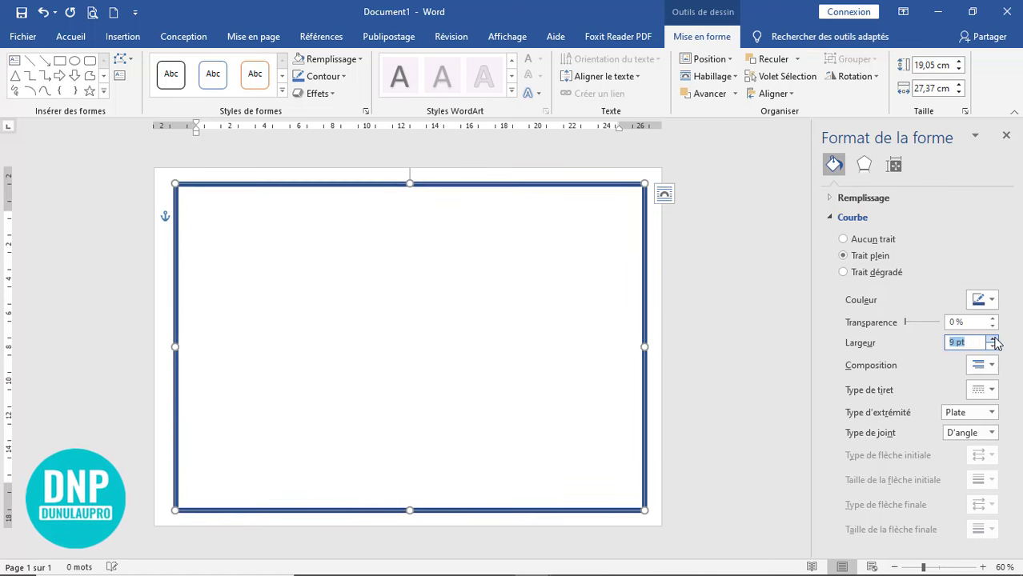
pyautogui.click(544, 336)
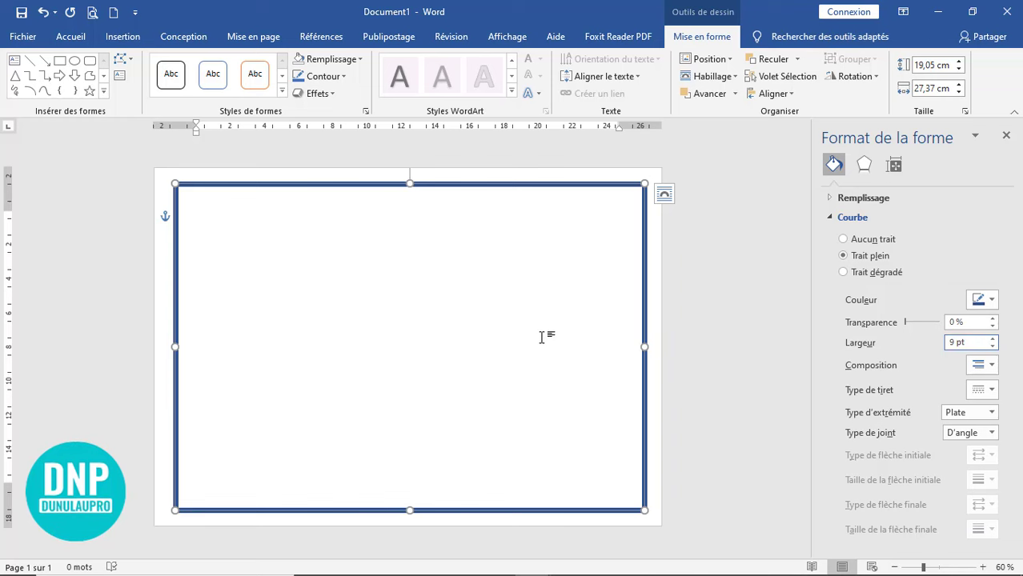
# Step: Give the rectangle's outline a gradient line (Trait dégradé) with an orange radial preset gradient, and close the shape formatting options
pyautogui.click(643, 324)
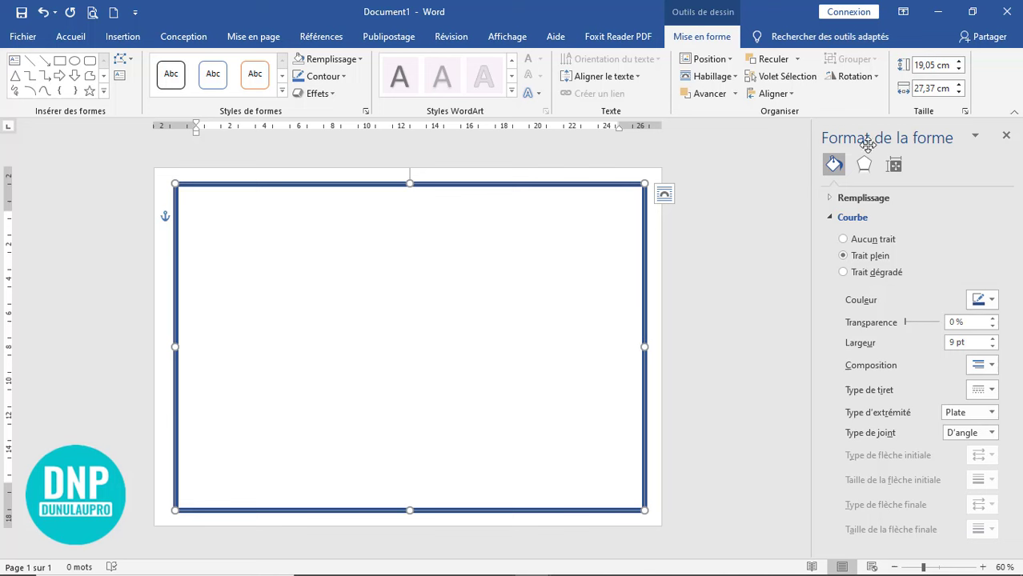
pyautogui.click(844, 273)
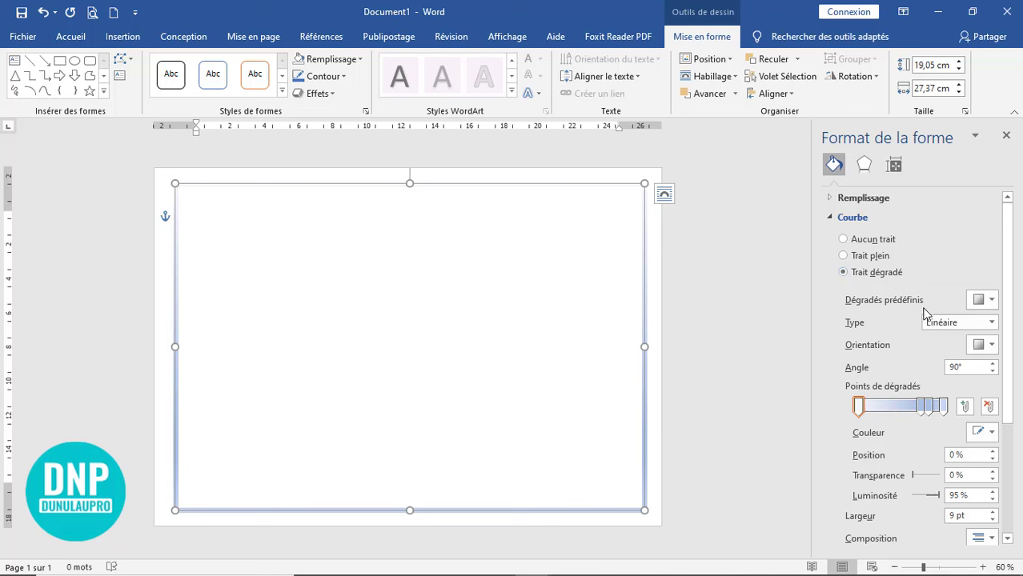
pyautogui.click(994, 310)
pyautogui.click(890, 436)
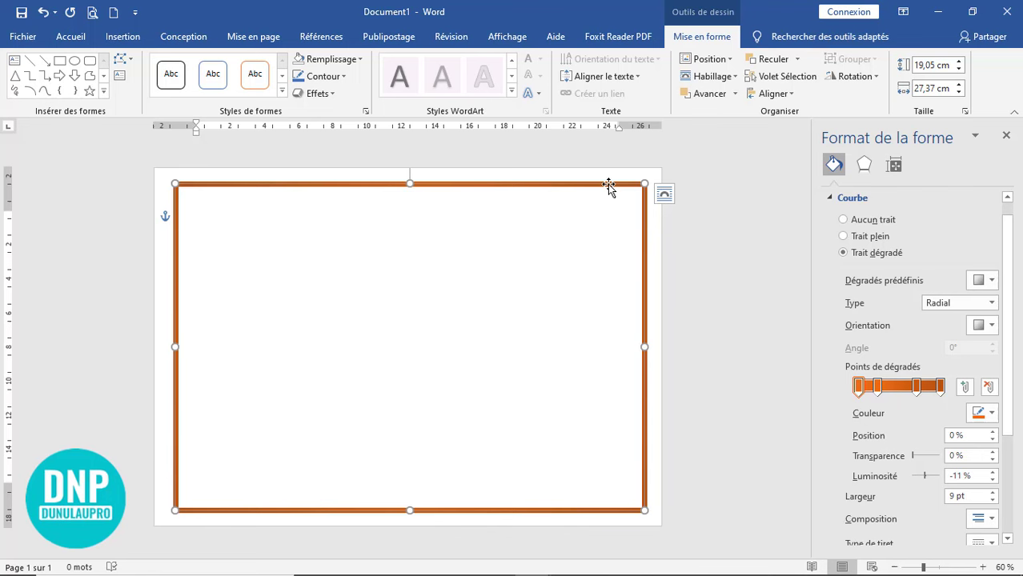
pyautogui.click(1006, 135)
pyautogui.click(699, 246)
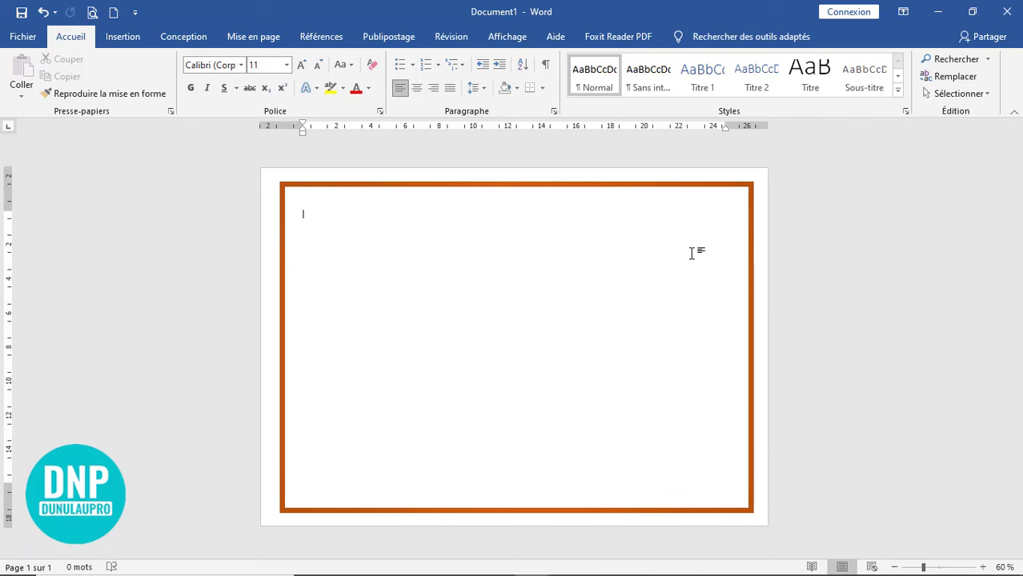
# Step: Draw a half-frame corner shape inside the border and enlarge it to about 12.6 cm by 12.6 cm
pyautogui.click(123, 37)
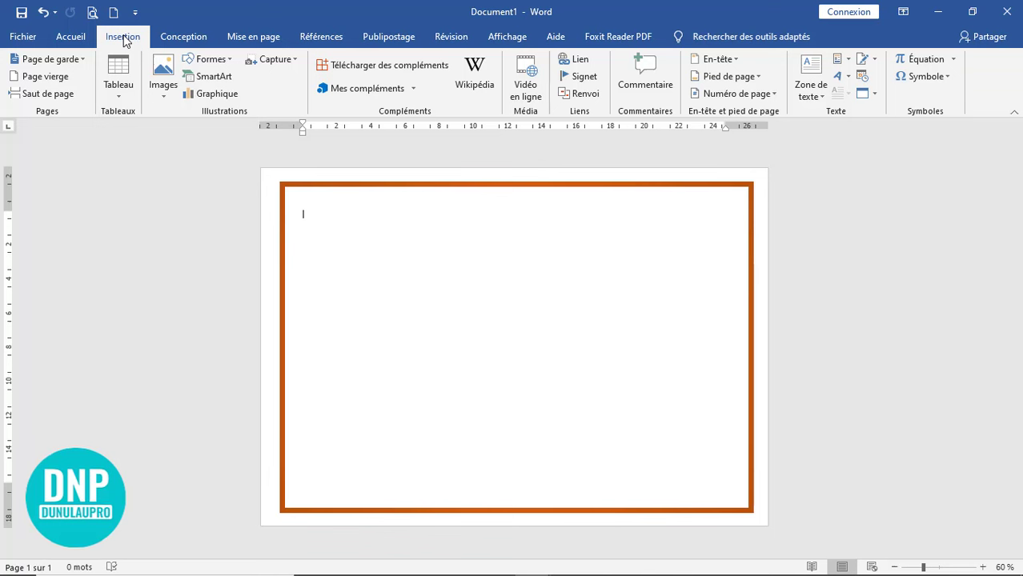
pyautogui.click(211, 59)
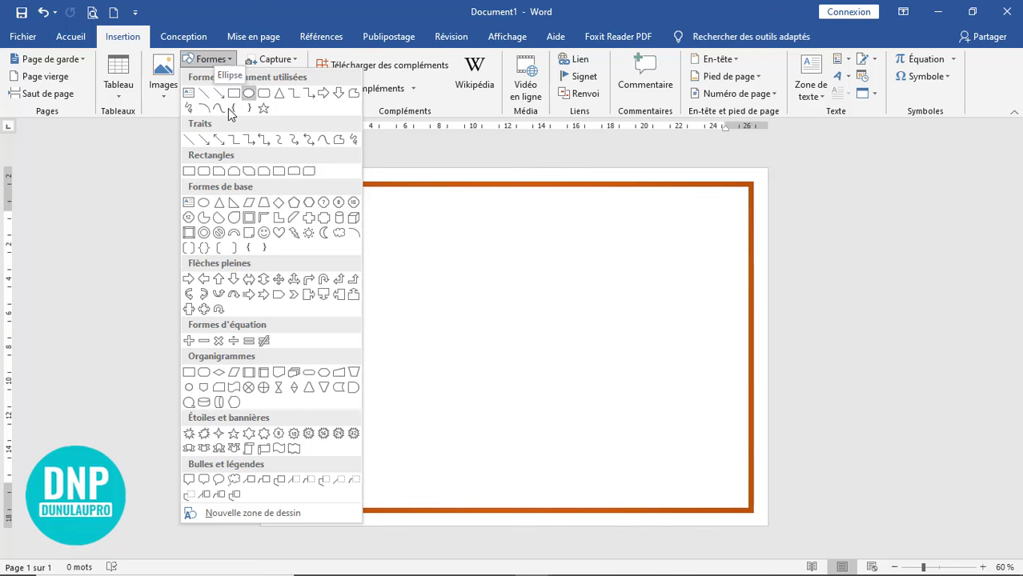
pyautogui.click(264, 221)
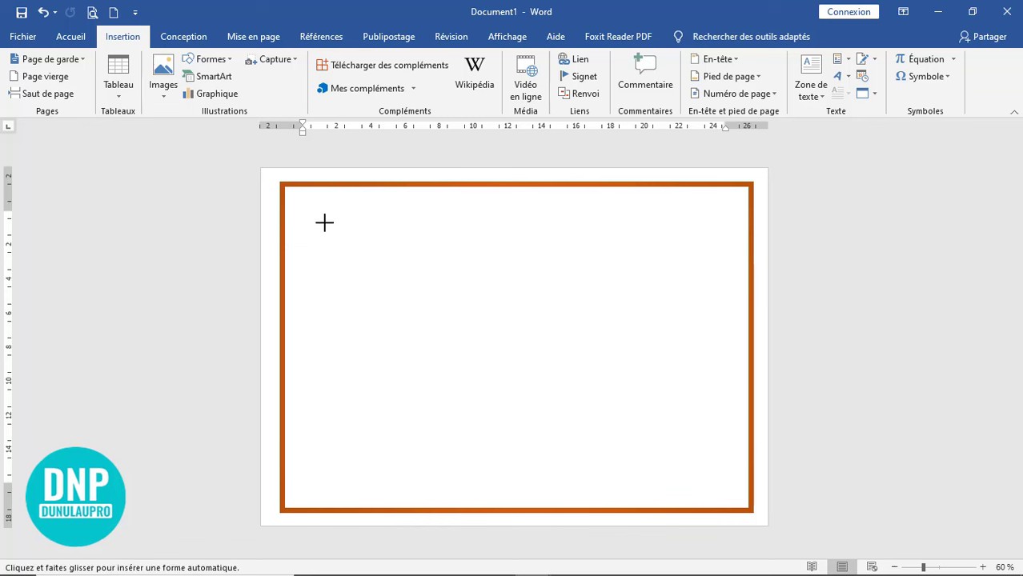
pyautogui.moveTo(325, 223)
pyautogui.mouseDown()
pyautogui.moveTo(336, 284)
pyautogui.moveTo(386, 338)
pyautogui.moveTo(466, 357)
pyautogui.moveTo(484, 411)
pyautogui.mouseUp()
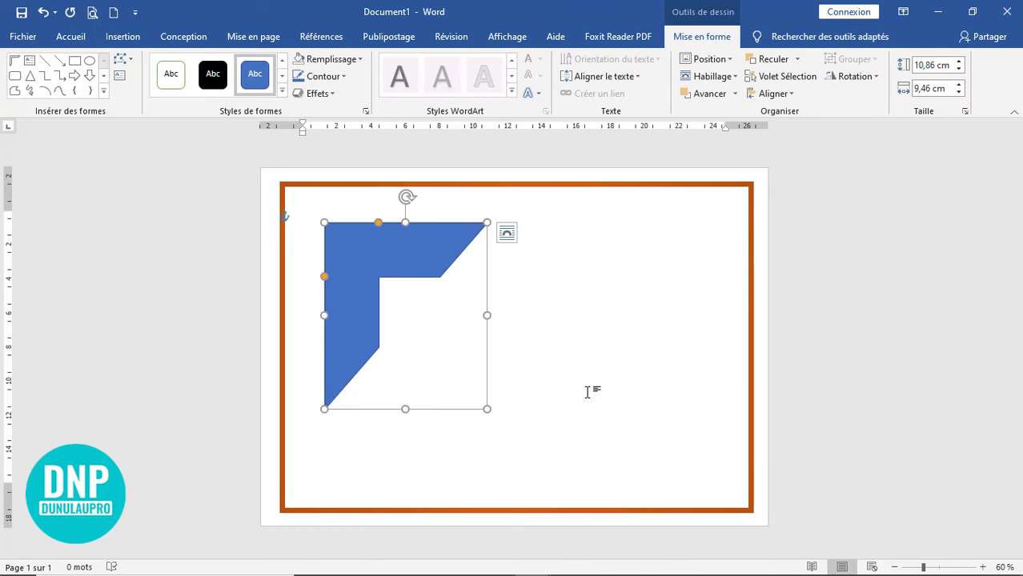
pyautogui.moveTo(488, 313); pyautogui.dragTo(542, 316)
pyautogui.moveTo(433, 409); pyautogui.dragTo(432, 438)
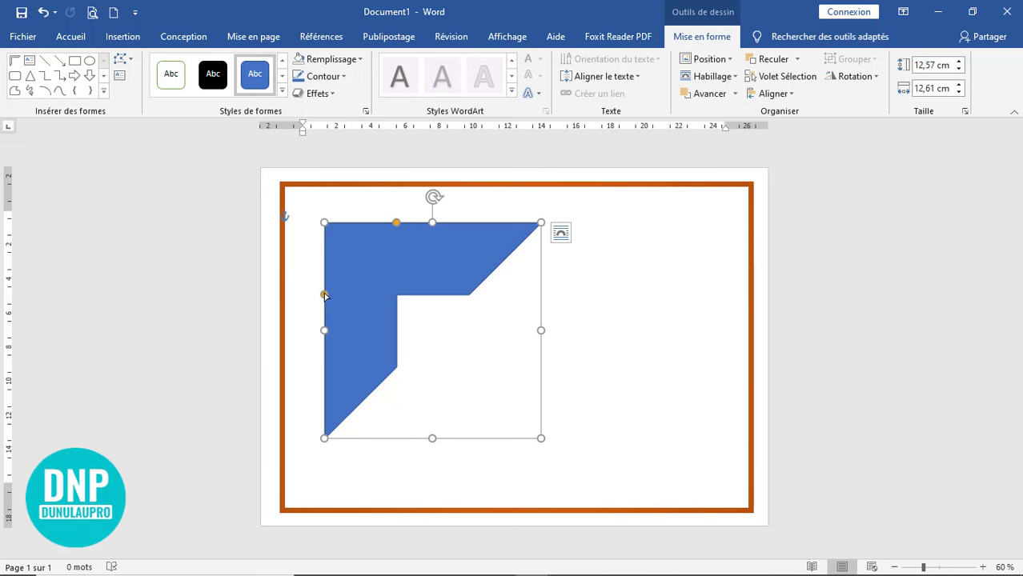
# Step: Thin both arms of the half frame to narrow bands and shrink it to about 9.4 cm wide and 8.3 cm high
pyautogui.moveTo(324, 295); pyautogui.dragTo(333, 245)
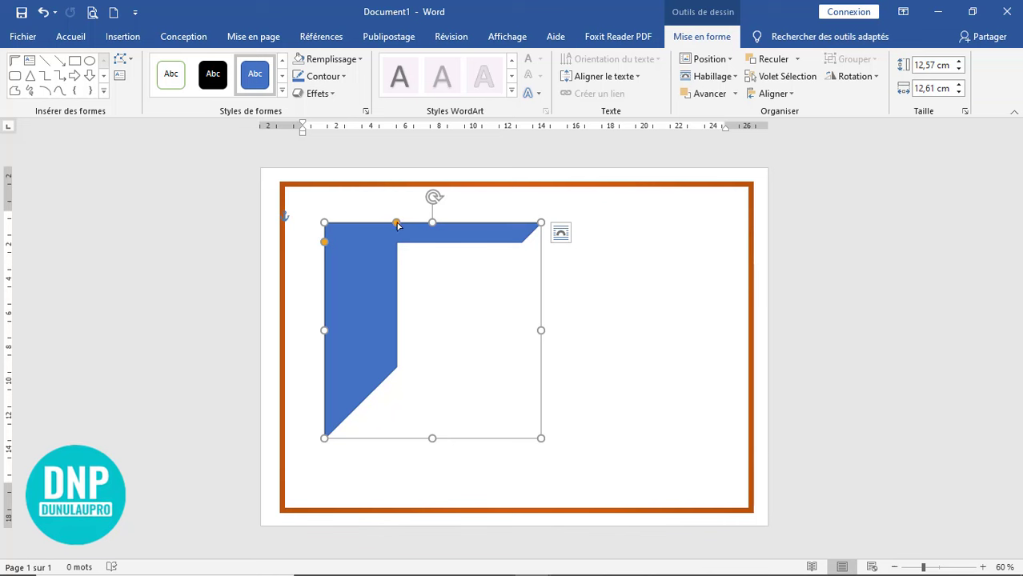
pyautogui.moveTo(395, 225); pyautogui.dragTo(339, 231)
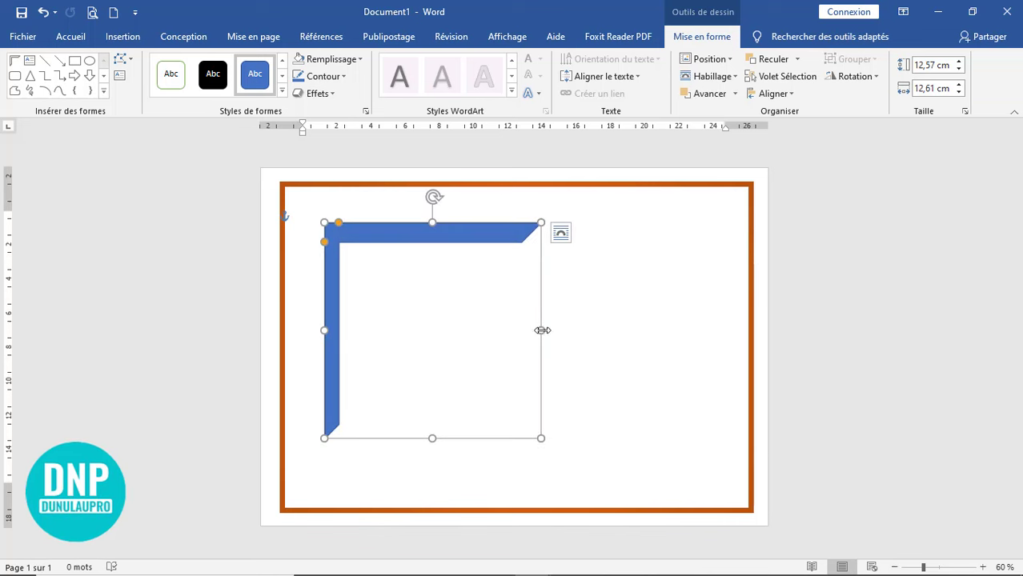
pyautogui.moveTo(538, 330); pyautogui.dragTo(485, 328)
pyautogui.moveTo(404, 436); pyautogui.dragTo(418, 365)
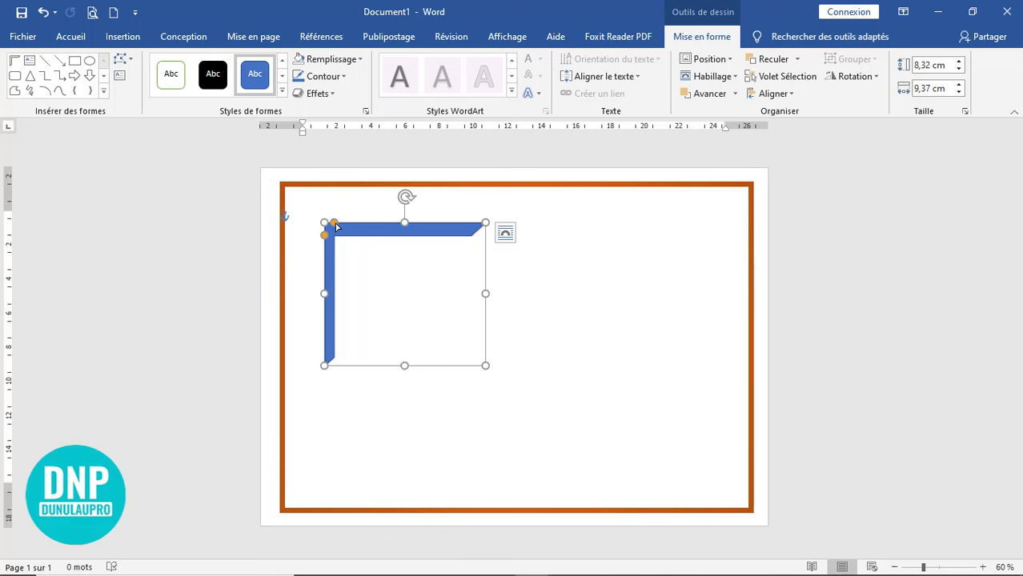
# Step: Even out the thickness of the half frame's two arms and reduce it to about 8.5 cm wide and 7.1 cm high
pyautogui.moveTo(332, 223); pyautogui.dragTo(355, 244)
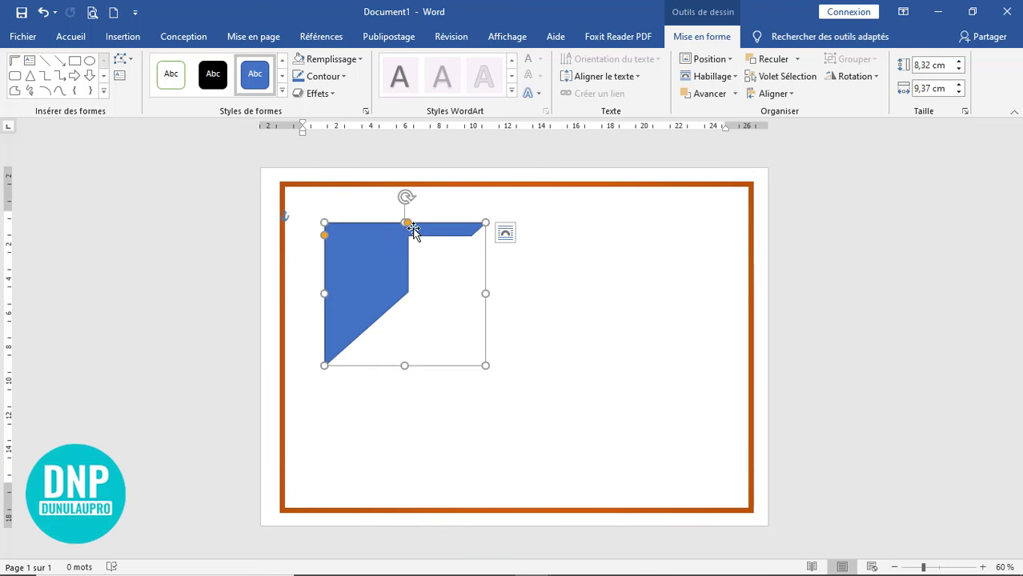
pyautogui.moveTo(406, 224); pyautogui.dragTo(339, 235)
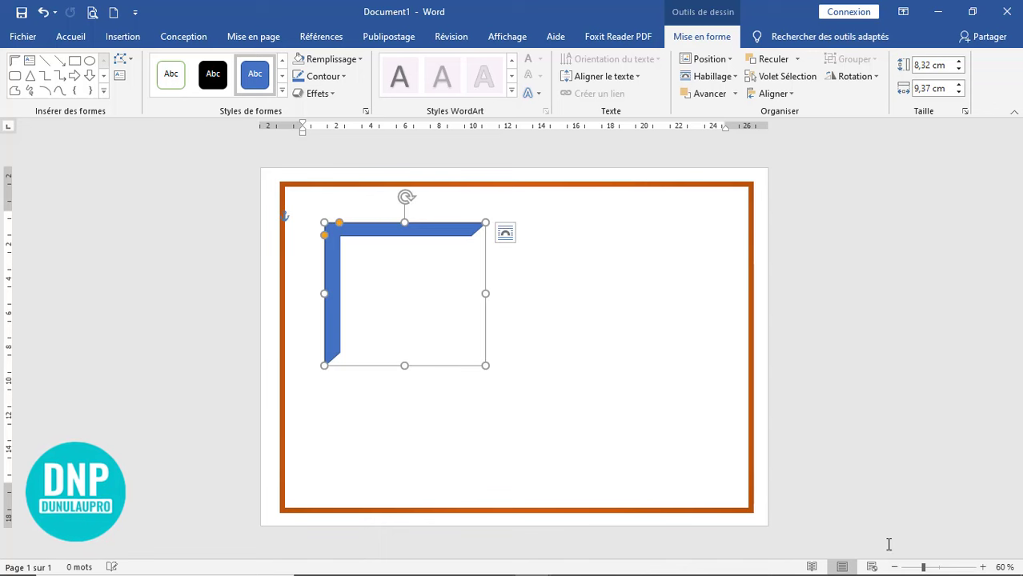
pyautogui.click(983, 567)
pyautogui.click(983, 567)
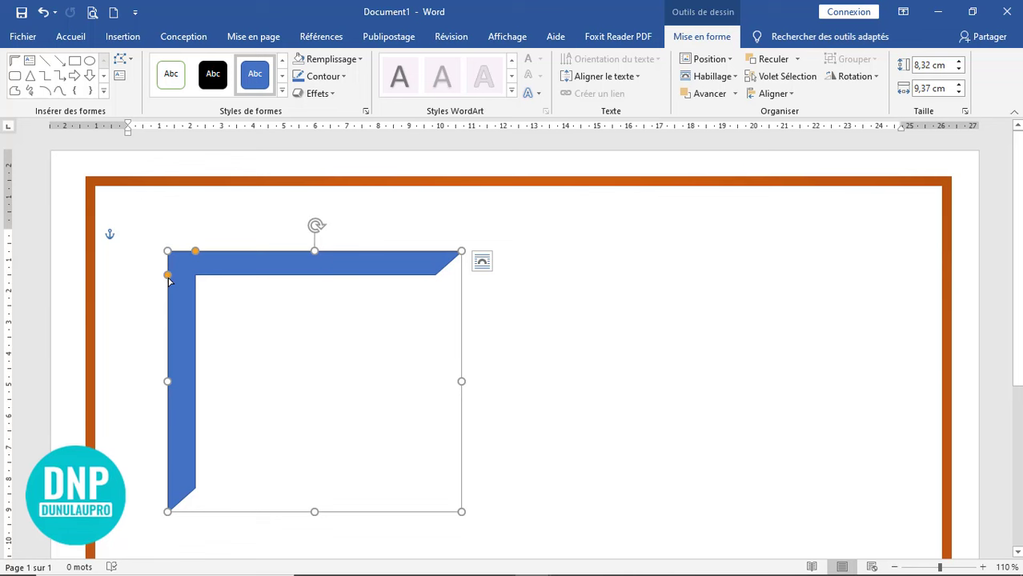
pyautogui.moveTo(168, 275); pyautogui.dragTo(169, 282)
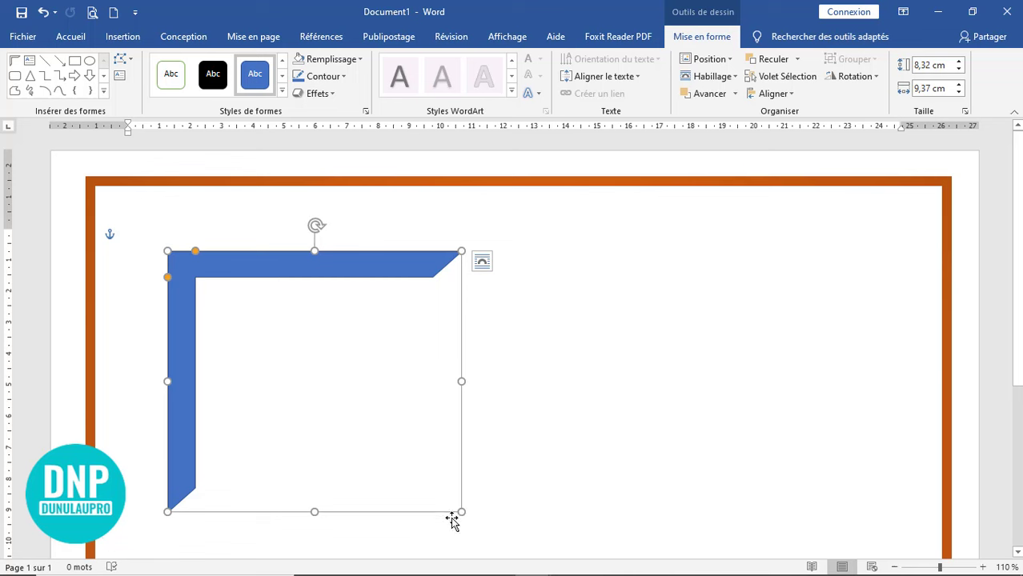
pyautogui.moveTo(462, 511); pyautogui.dragTo(435, 473)
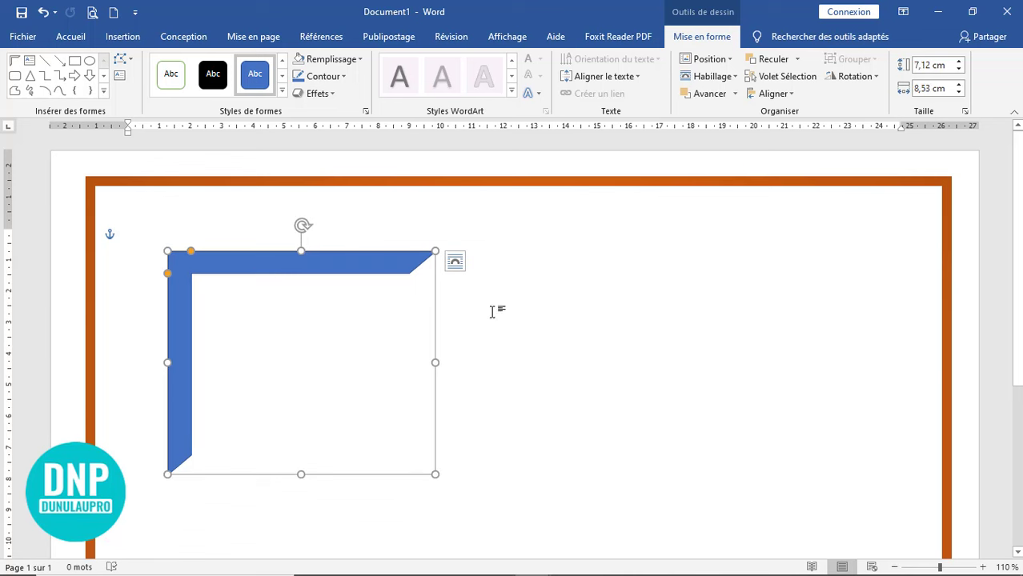
pyautogui.click(552, 312)
# Step: Fill the half frame with a dark-variation (Variations sombres) linear blue gradient that is lighter at the top and darker at the bottom
pyautogui.click(241, 265)
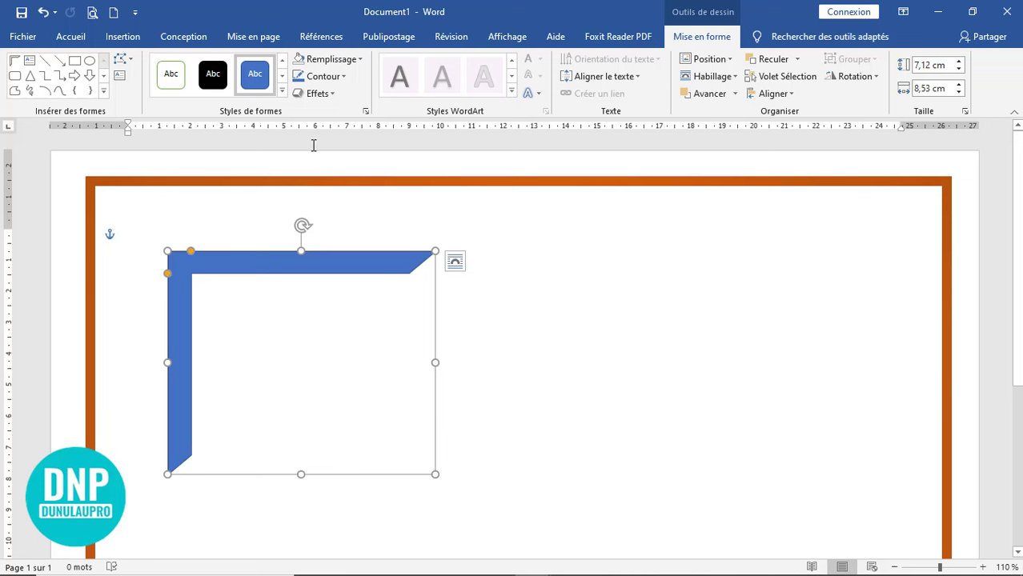
pyautogui.click(361, 61)
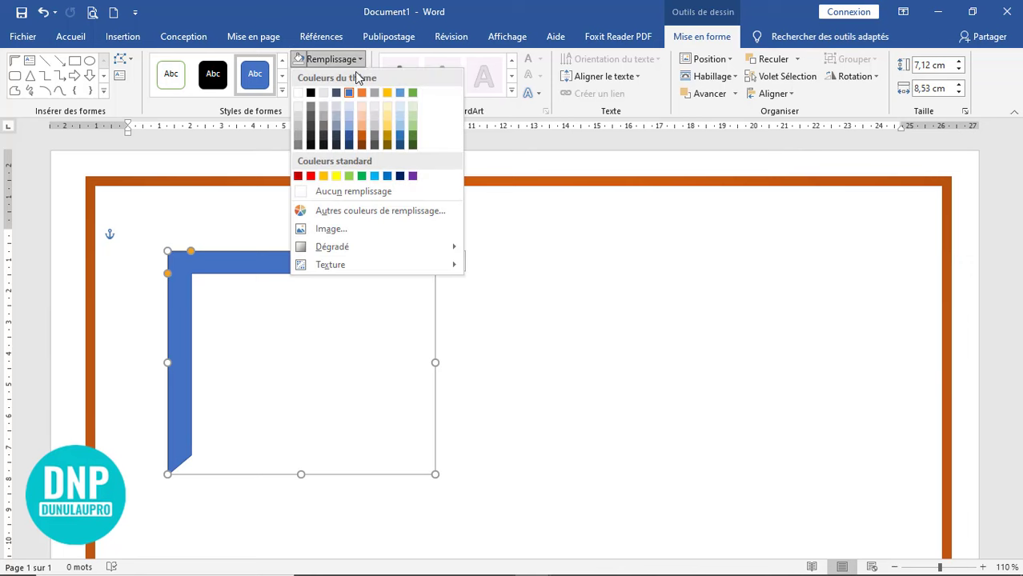
pyautogui.moveTo(357, 250)
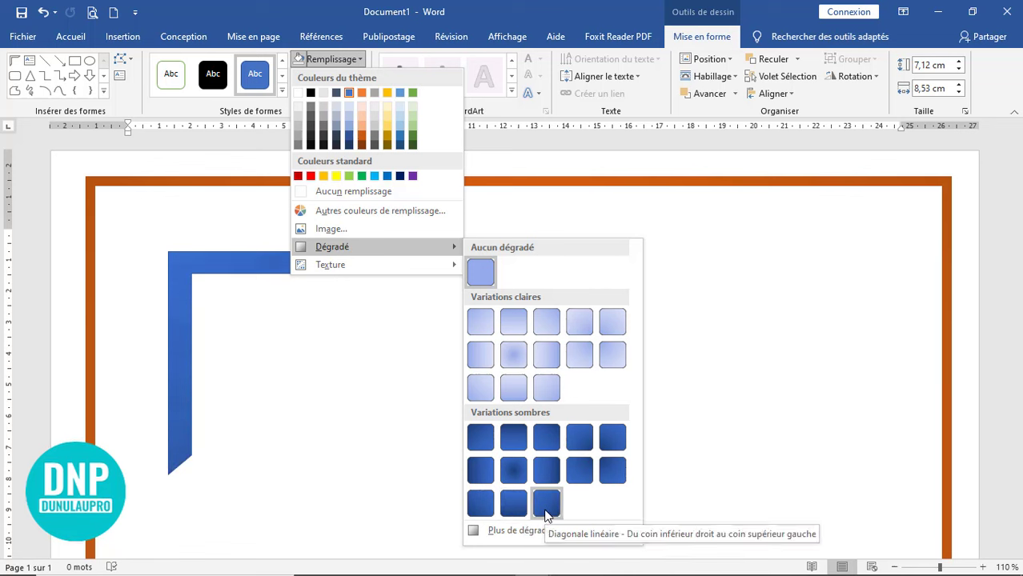
pyautogui.click(515, 504)
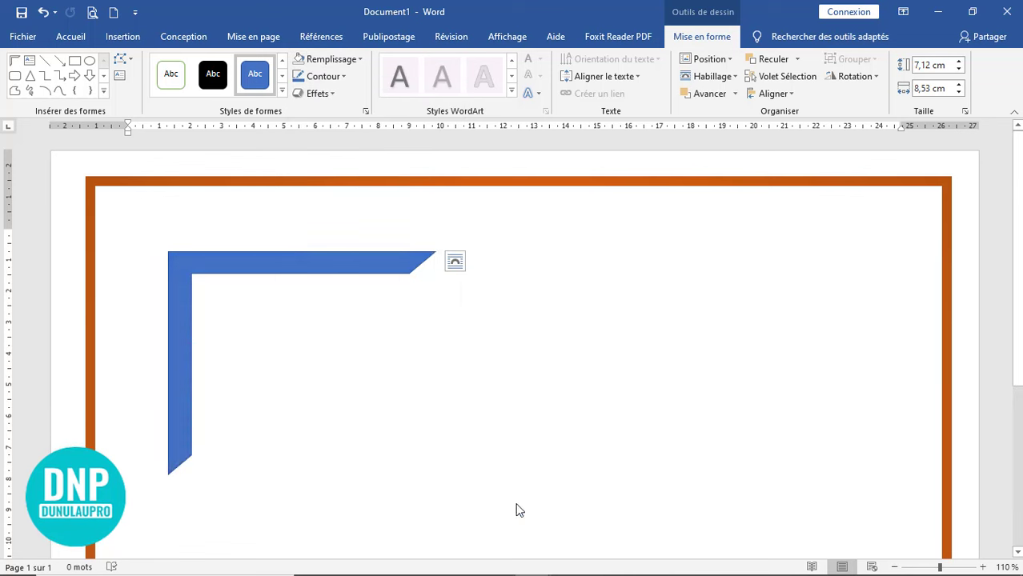
pyautogui.click(568, 446)
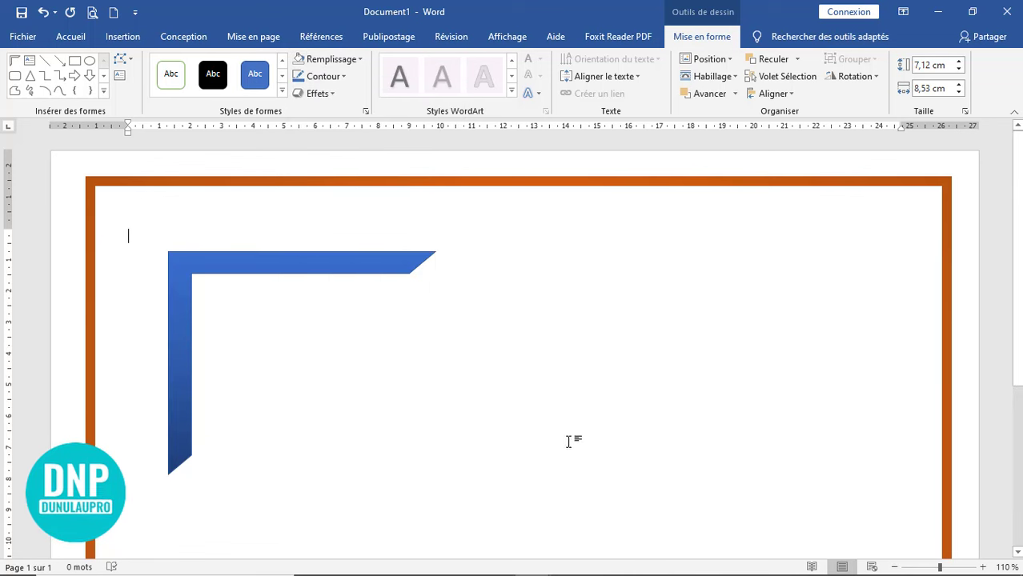
# Step: Move the blue half frame onto the upper-left corner of the orange border so it overlaps the outline
pyautogui.click(318, 268)
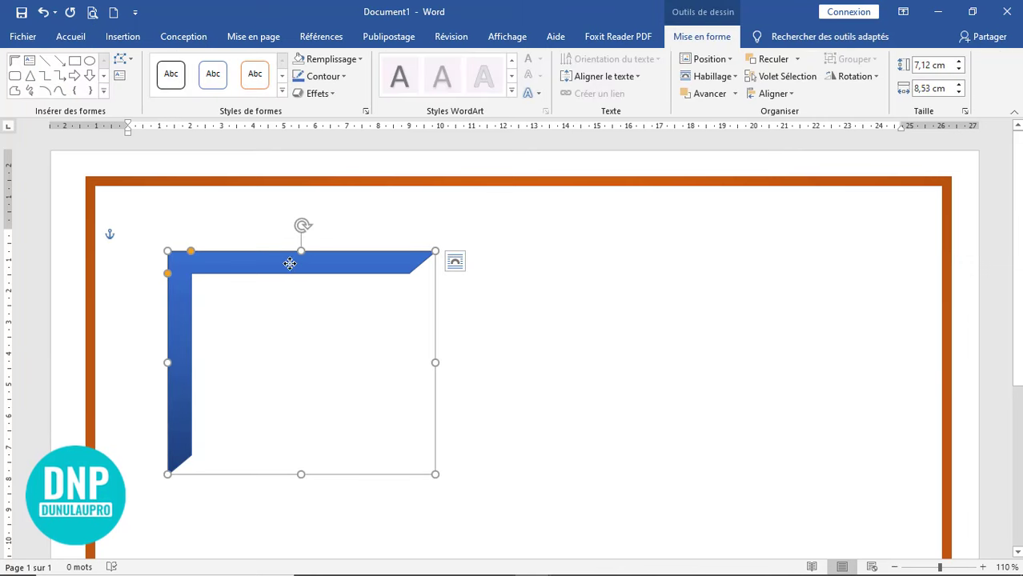
pyautogui.moveTo(290, 263); pyautogui.dragTo(206, 186)
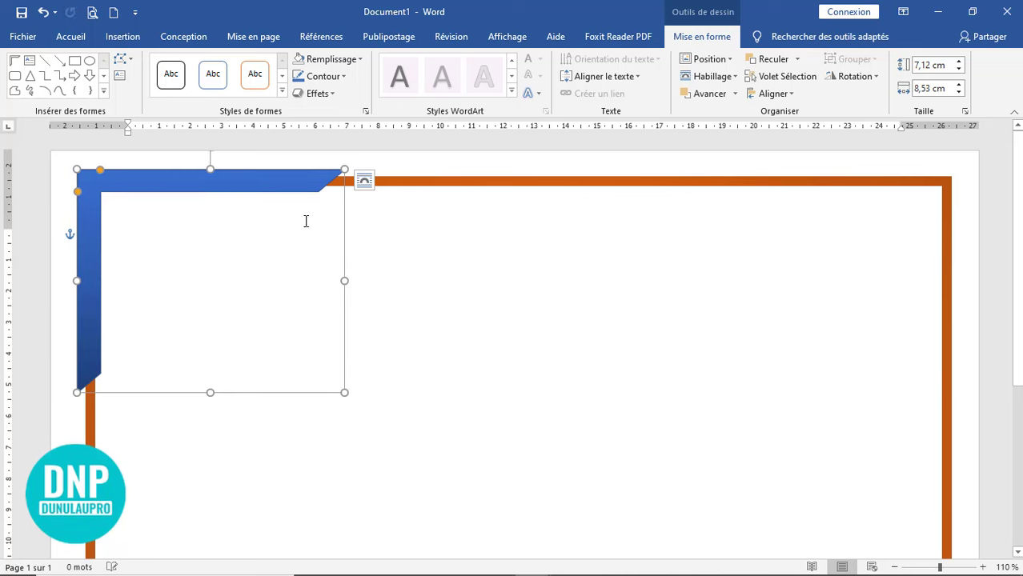
# Step: Nudge the blue half frame slightly up and to the right over the orange border's upper-left corner
pyautogui.hotkey('ctrl', 'z')
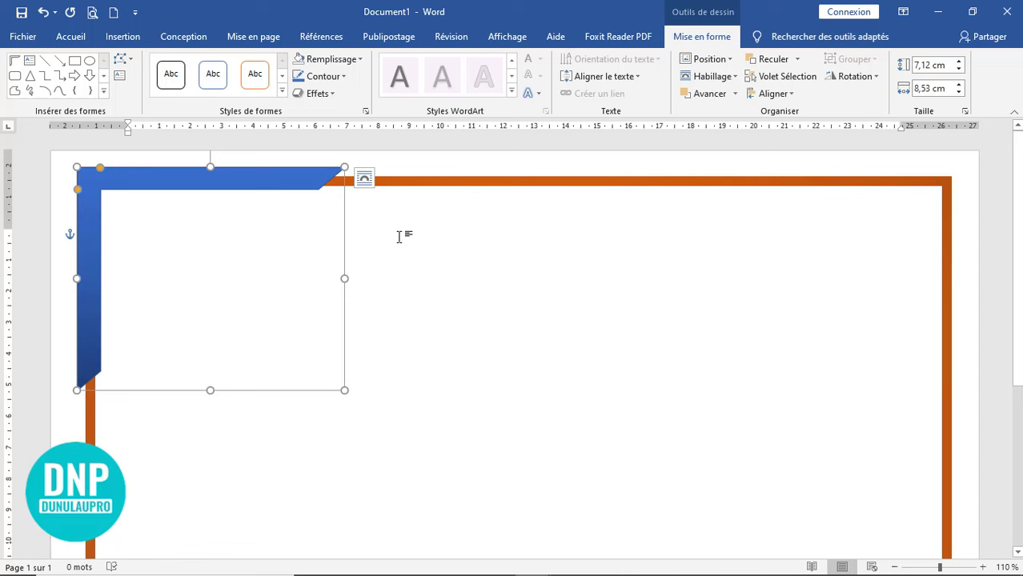
pyautogui.press('Right')
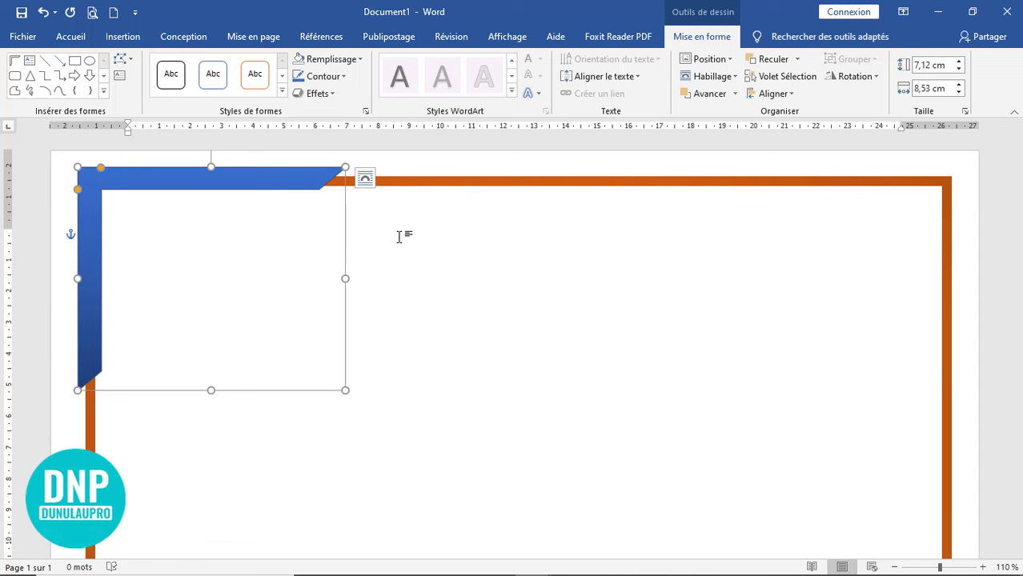
pyautogui.click(427, 256)
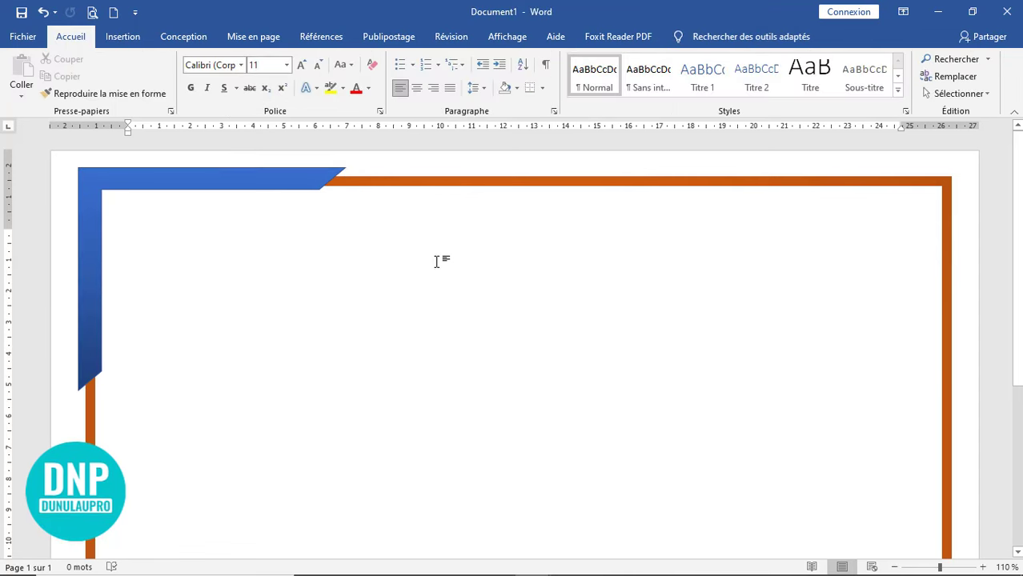
# Step: Duplicate the blue half frame and move the copy into the lower-right area inside the orange border
pyautogui.click(894, 567)
pyautogui.click(895, 568)
pyautogui.click(895, 568)
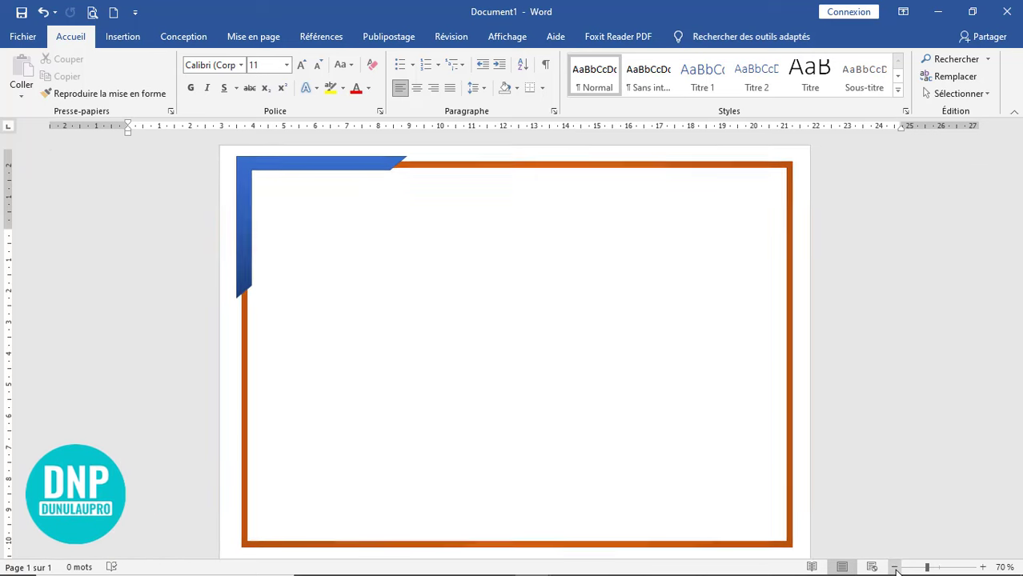
pyautogui.click(894, 568)
pyautogui.click(894, 568)
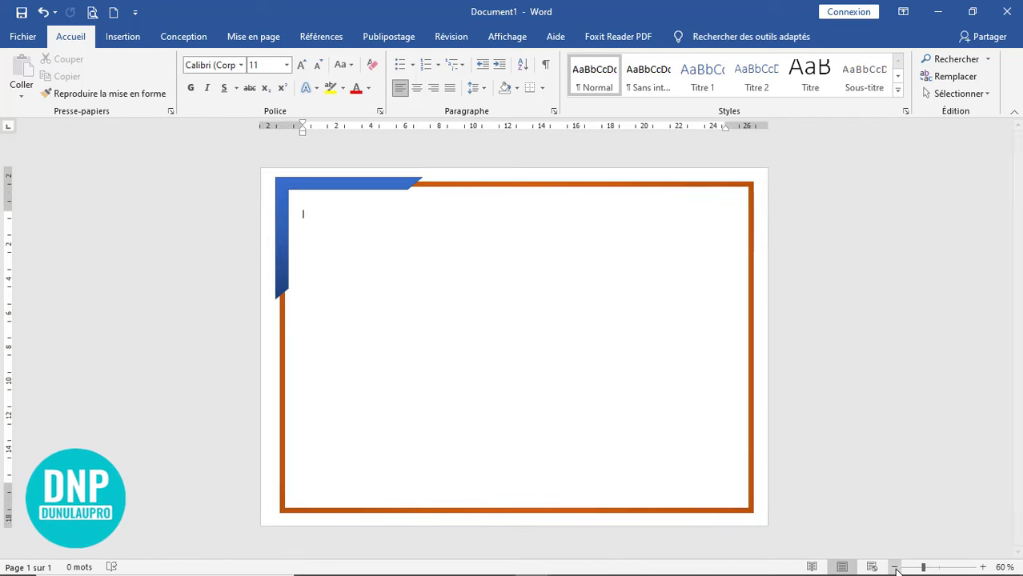
pyautogui.click(375, 187)
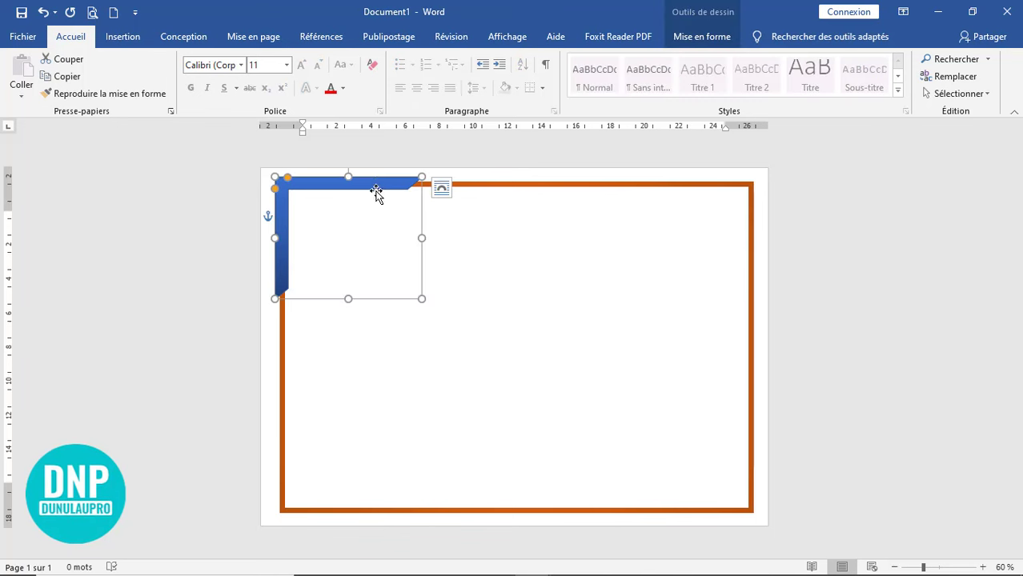
pyautogui.click(66, 77)
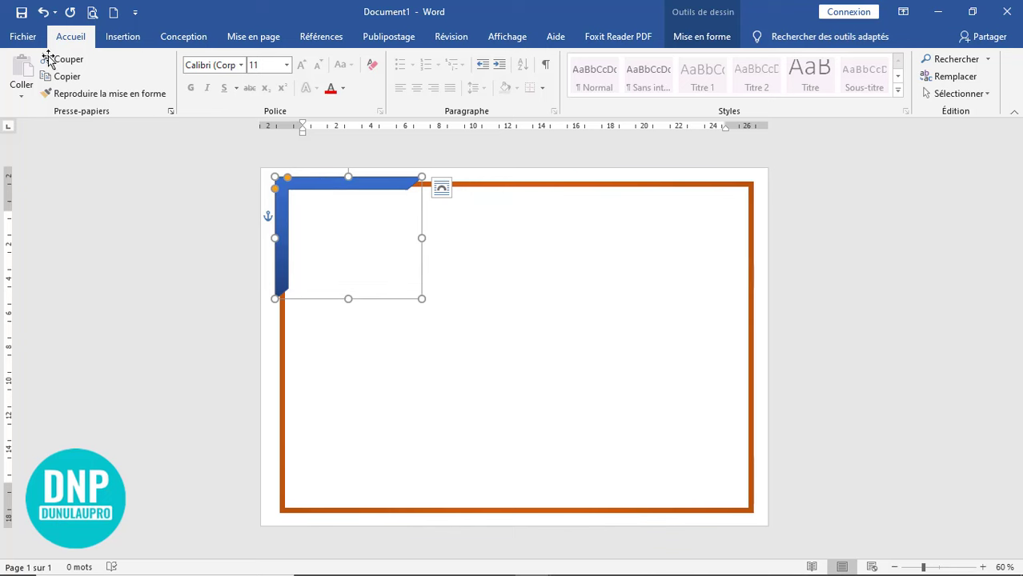
pyautogui.click(70, 37)
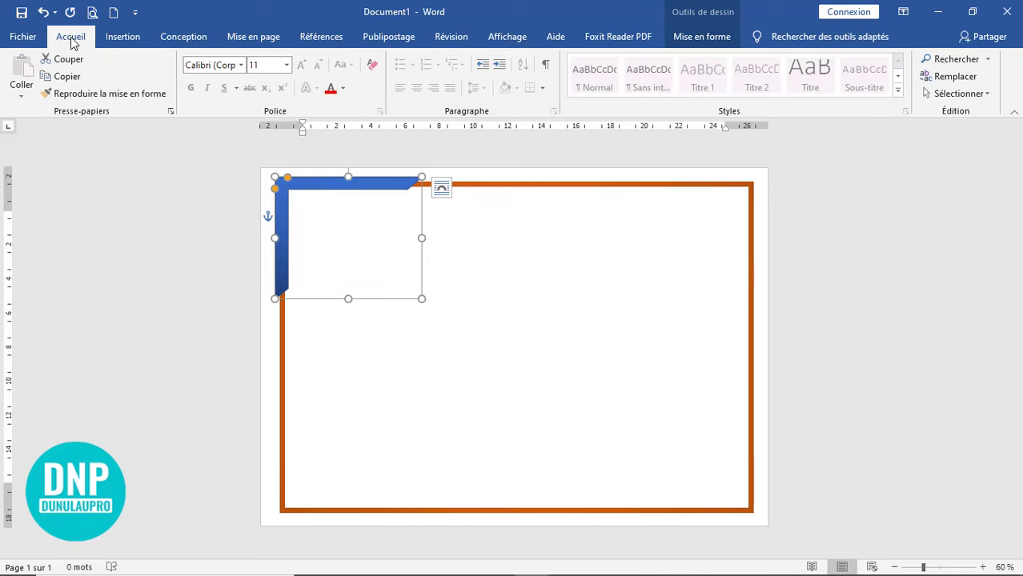
pyautogui.click(64, 77)
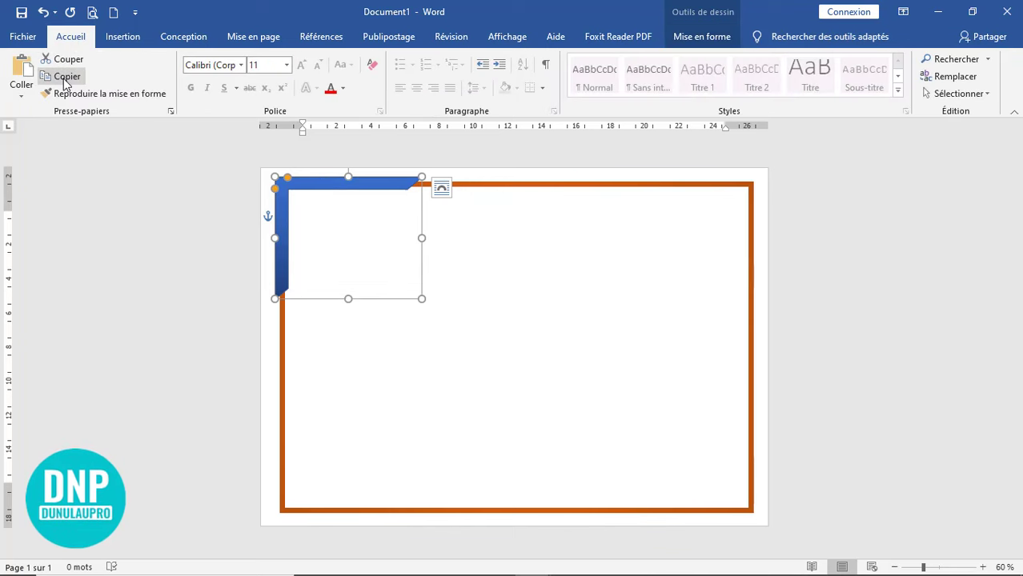
pyautogui.click(22, 67)
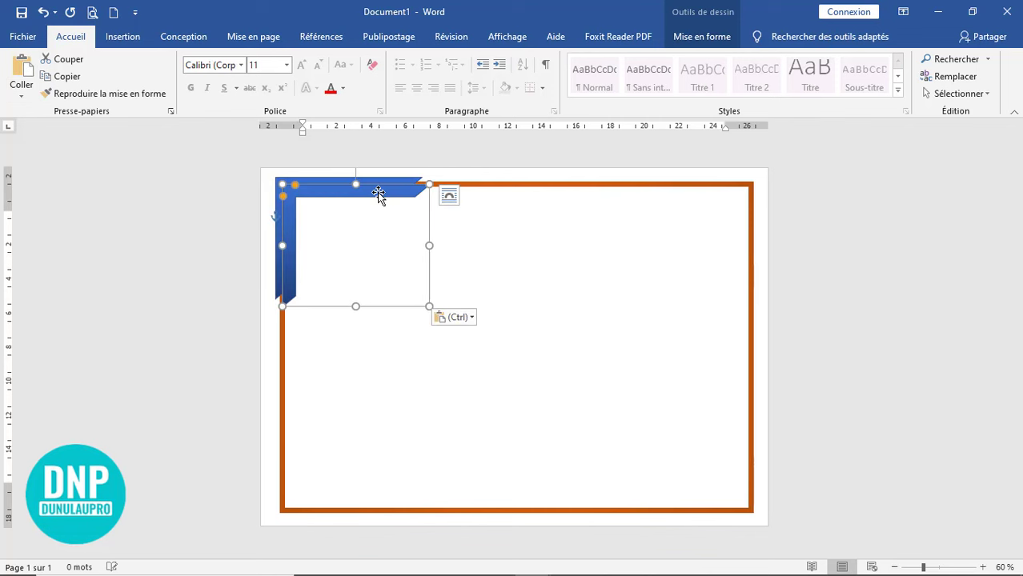
pyautogui.moveTo(387, 199); pyautogui.dragTo(596, 320)
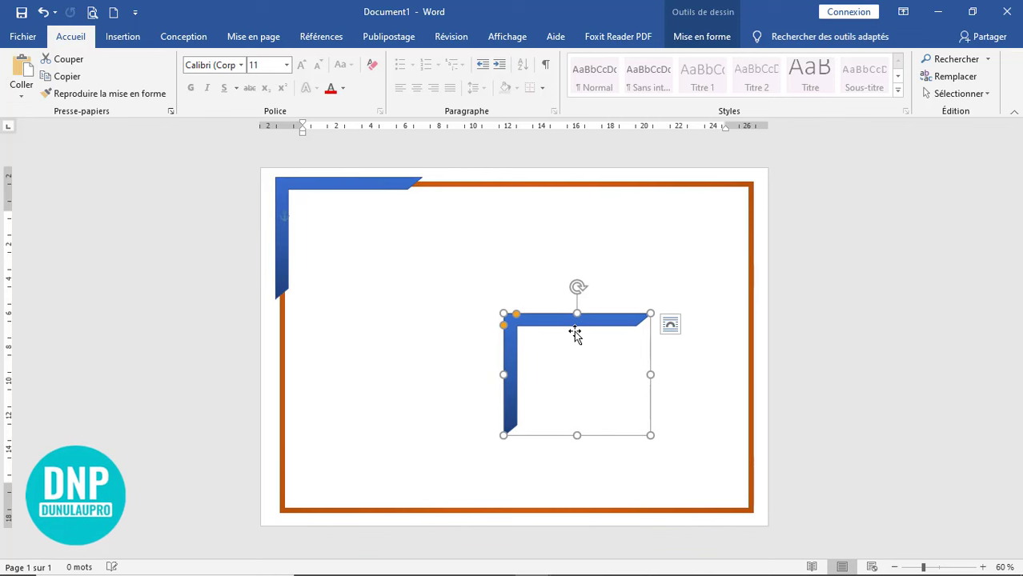
# Step: Rotate the copied half frame 180° and place it on the lower-right corner of the orange border
pyautogui.doubleClick(614, 321)
pyautogui.moveTo(580, 288); pyautogui.dragTo(576, 457)
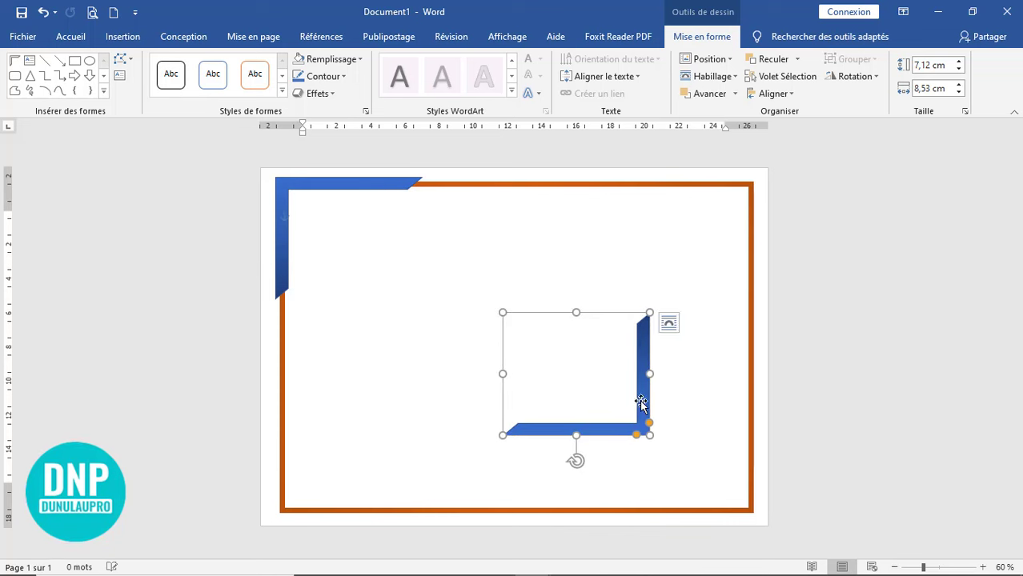
pyautogui.moveTo(642, 402); pyautogui.dragTo(746, 480)
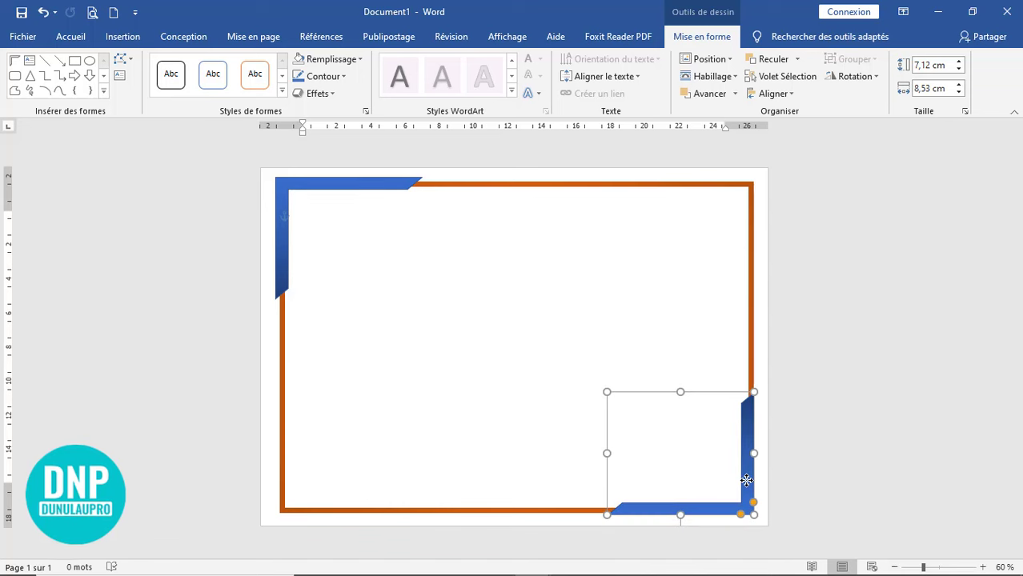
# Step: Nudge the copied half frame right and slightly down so it overhangs the border's lower-right corner
pyautogui.click(982, 568)
pyautogui.click(982, 568)
pyautogui.click(982, 567)
pyautogui.click(983, 568)
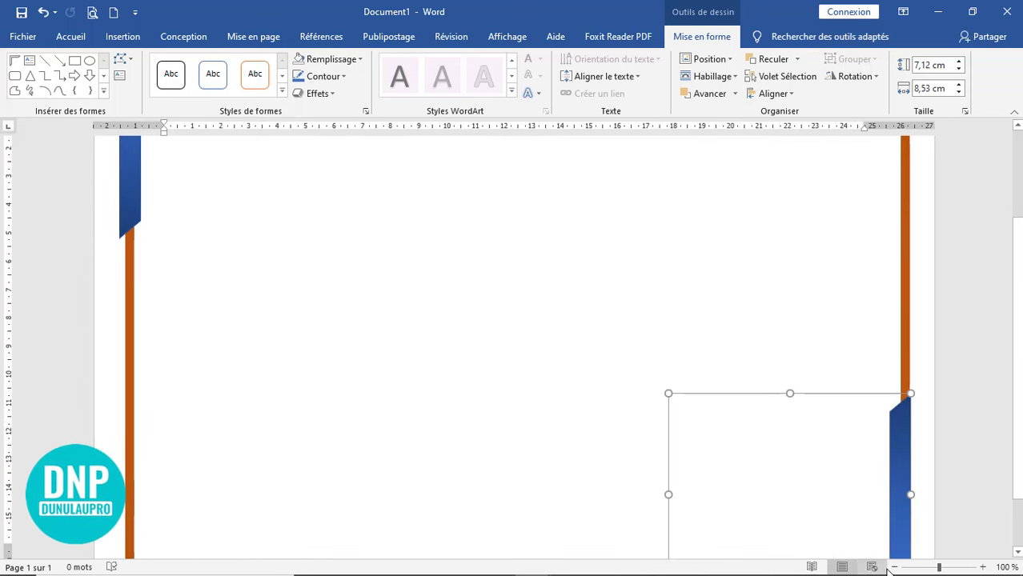
pyautogui.scroll(-2, 977, 499)
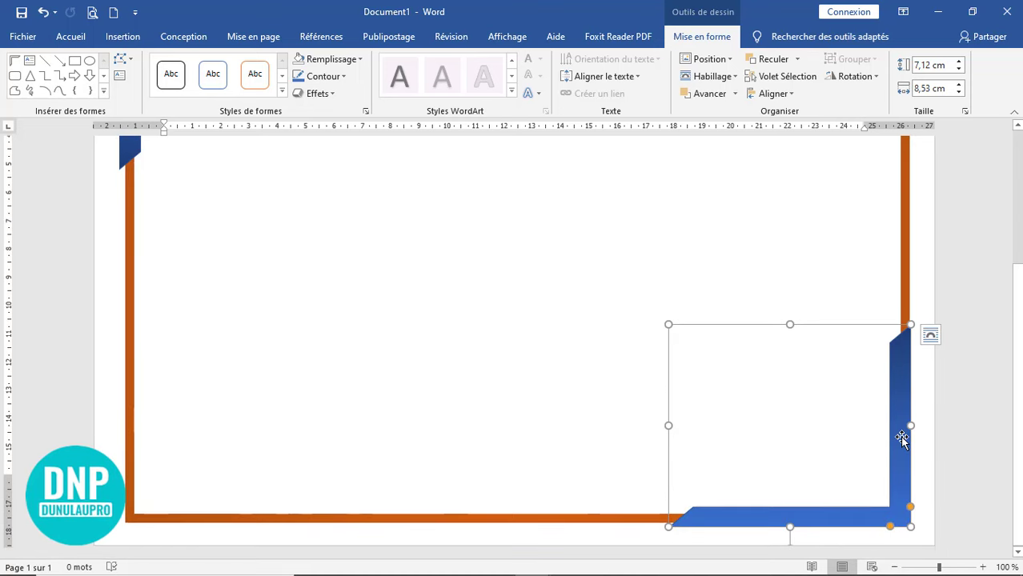
pyautogui.hotkey('ctrl', 'Right')
pyautogui.hotkey('ctrl', 'Right')
pyautogui.hotkey('ctrl', 'Right')
pyautogui.hotkey('ctrl', 'Right')
pyautogui.hotkey('ctrl', 'Right')
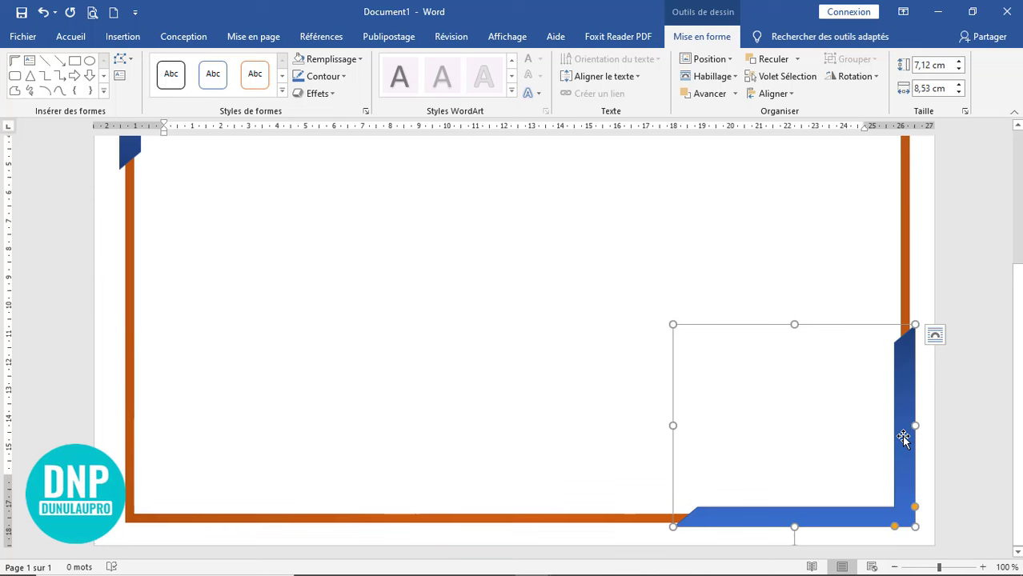
pyautogui.hotkey('ctrl', 'Down')
pyautogui.hotkey('ctrl', 'Down')
pyautogui.hotkey('ctrl', 'Right')
pyautogui.hotkey('ctrl', 'Right')
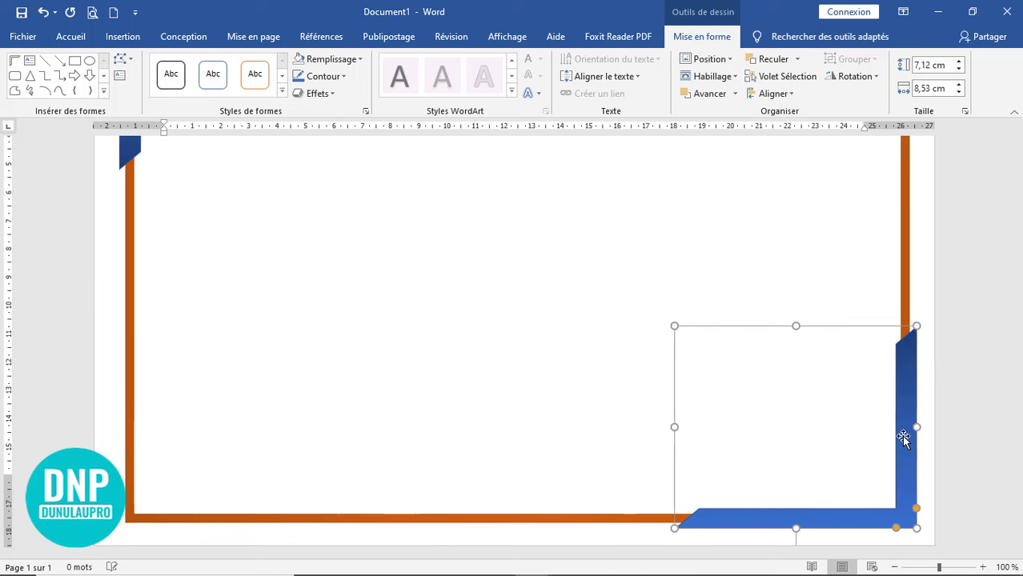
pyautogui.click(665, 280)
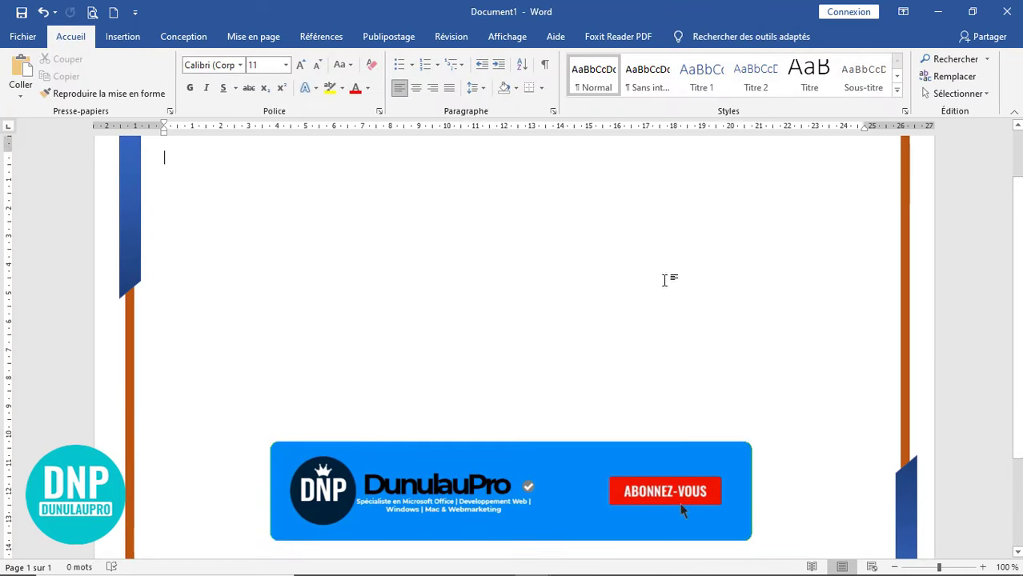
# Step: Draw an L-shape about 9.7 cm high and 9.6 cm wide inside the border's upper-left area and thin both arms to narrow bands
pyautogui.click(894, 567)
pyautogui.click(894, 567)
pyautogui.click(894, 566)
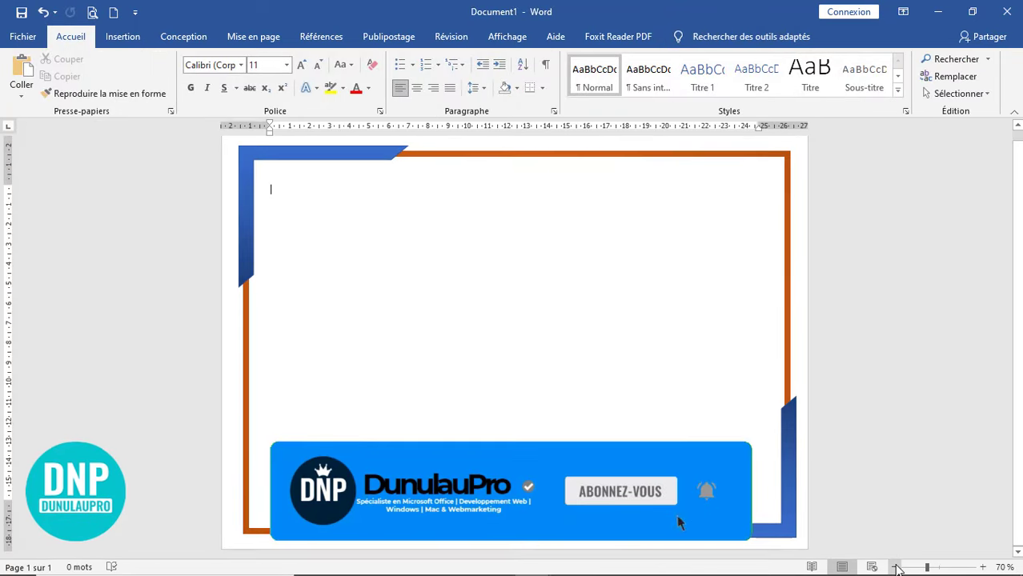
pyautogui.click(896, 567)
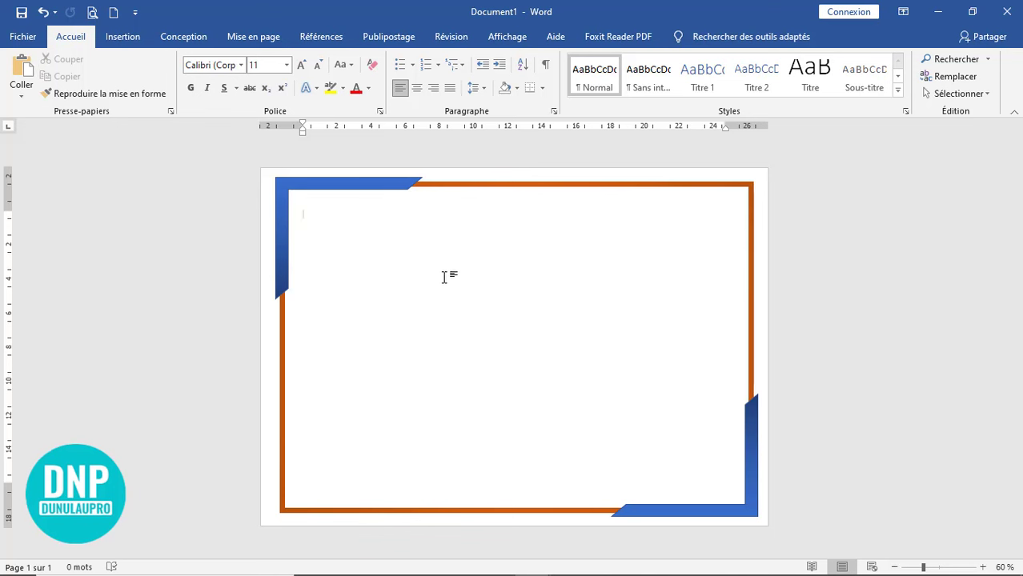
pyautogui.click(122, 37)
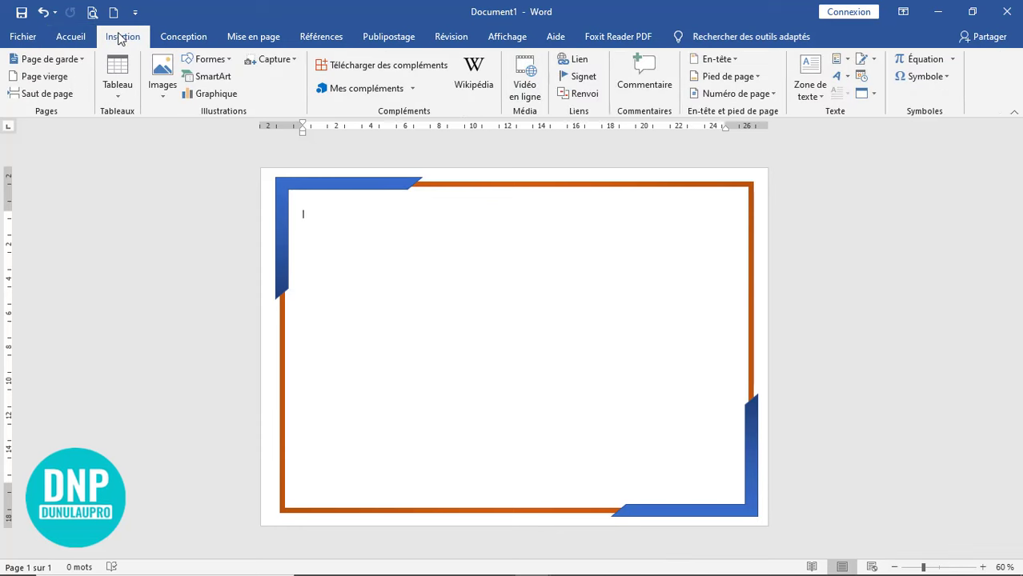
pyautogui.click(223, 62)
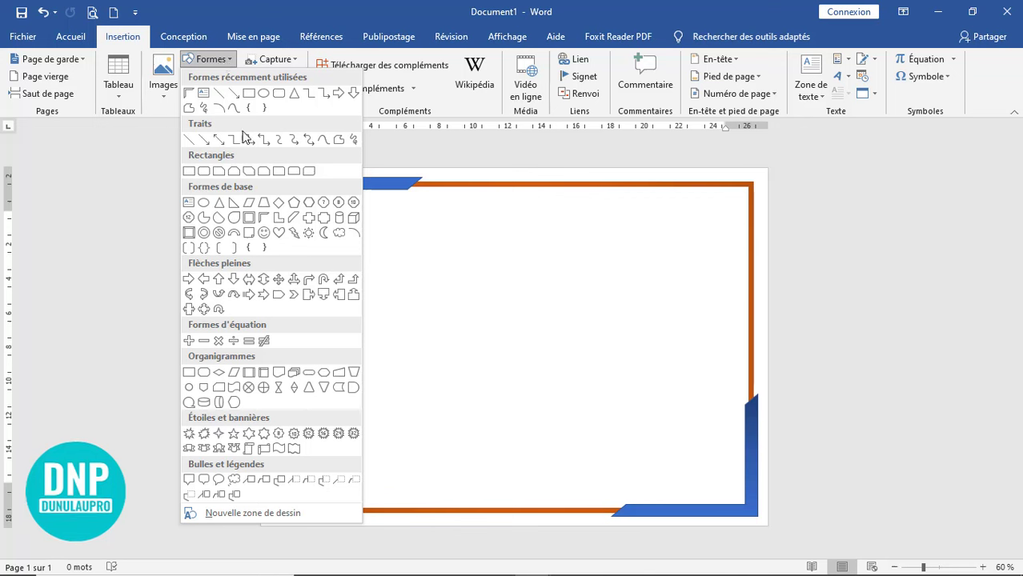
pyautogui.click(277, 214)
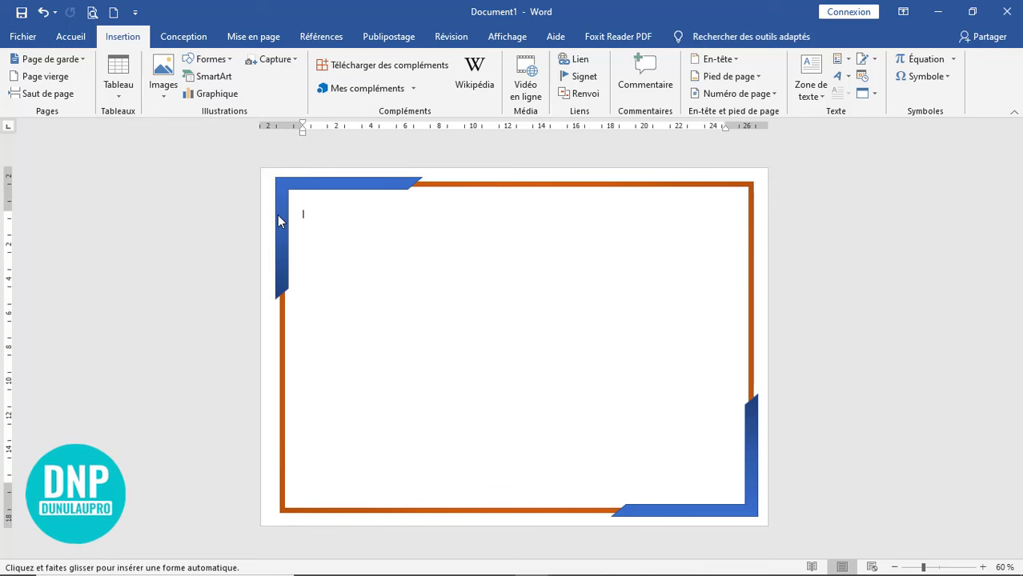
pyautogui.moveTo(325, 210); pyautogui.dragTo(489, 376)
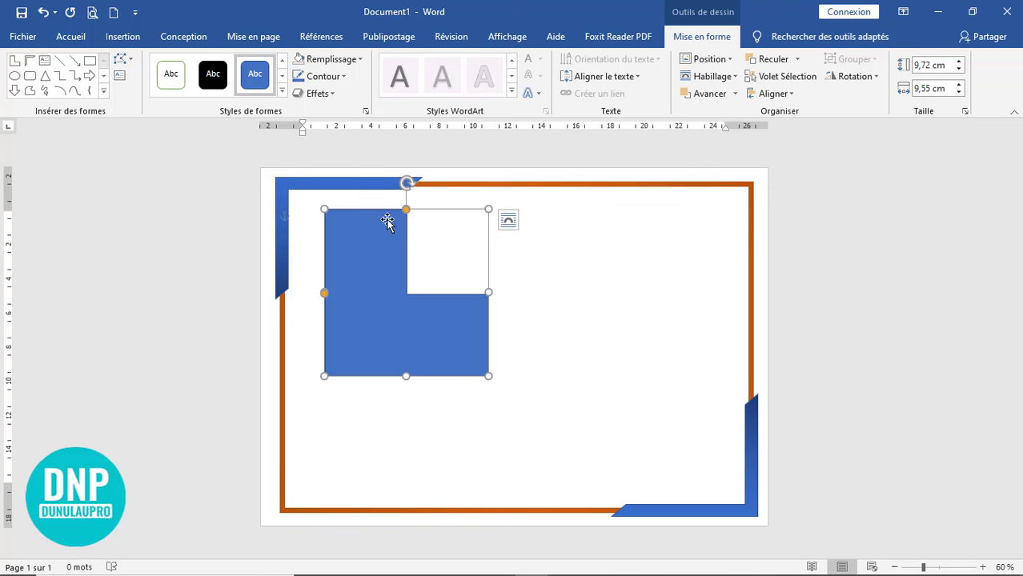
pyautogui.moveTo(407, 210); pyautogui.dragTo(331, 224)
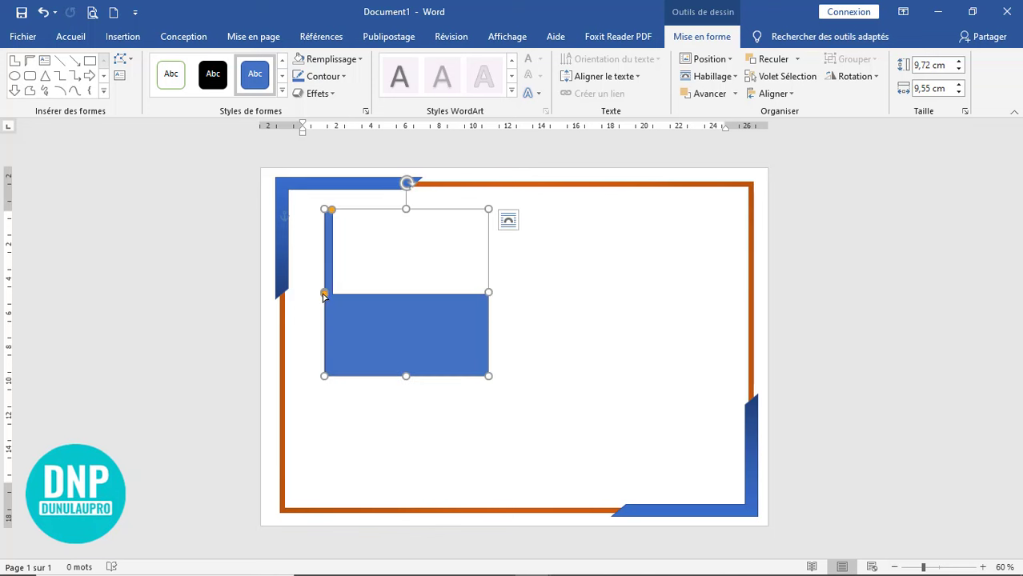
pyautogui.moveTo(324, 295); pyautogui.dragTo(325, 370)
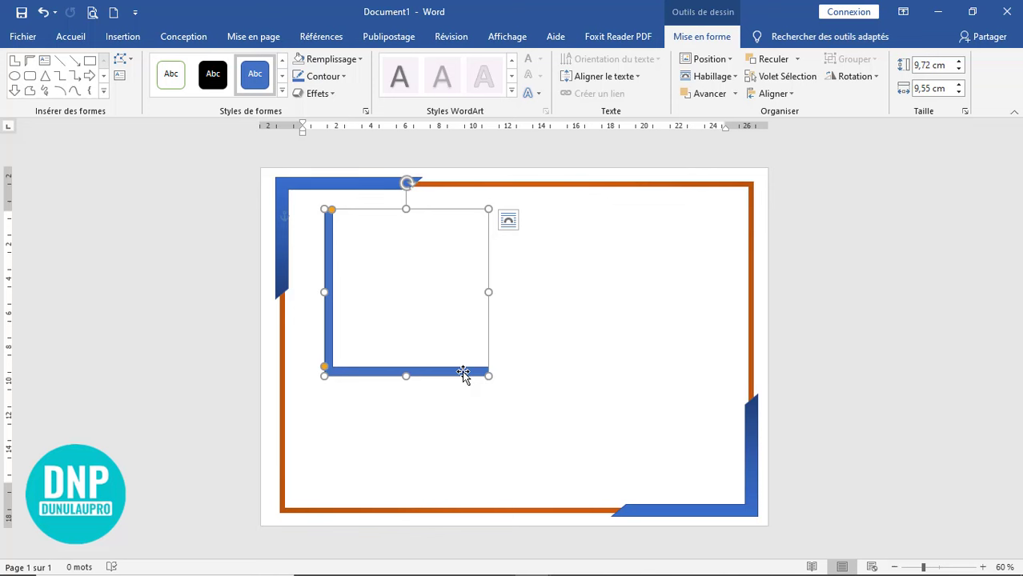
# Step: Fill the L-shape with the darkest orange radial preset gradient
pyautogui.rightClick(463, 373)
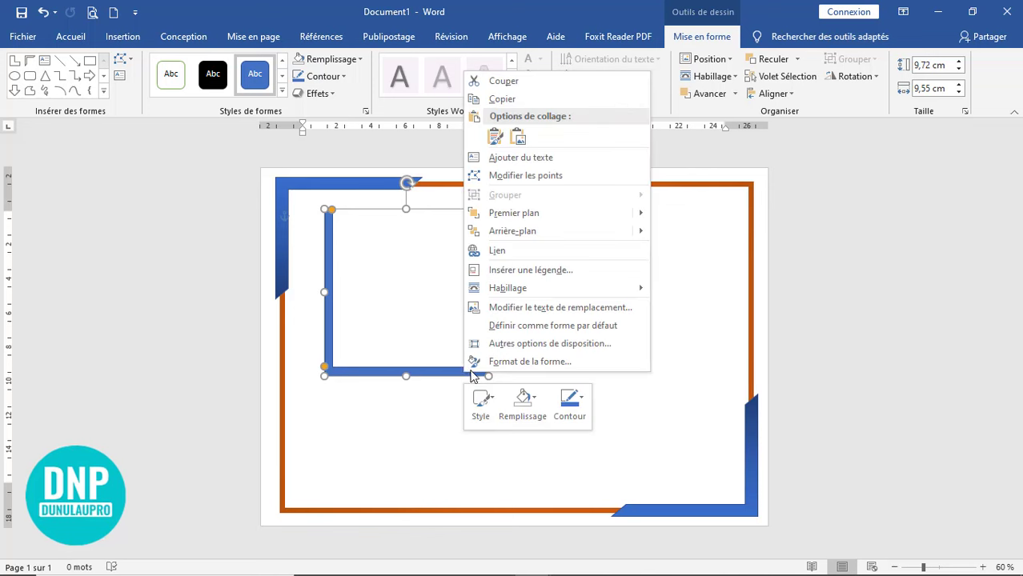
pyautogui.click(544, 363)
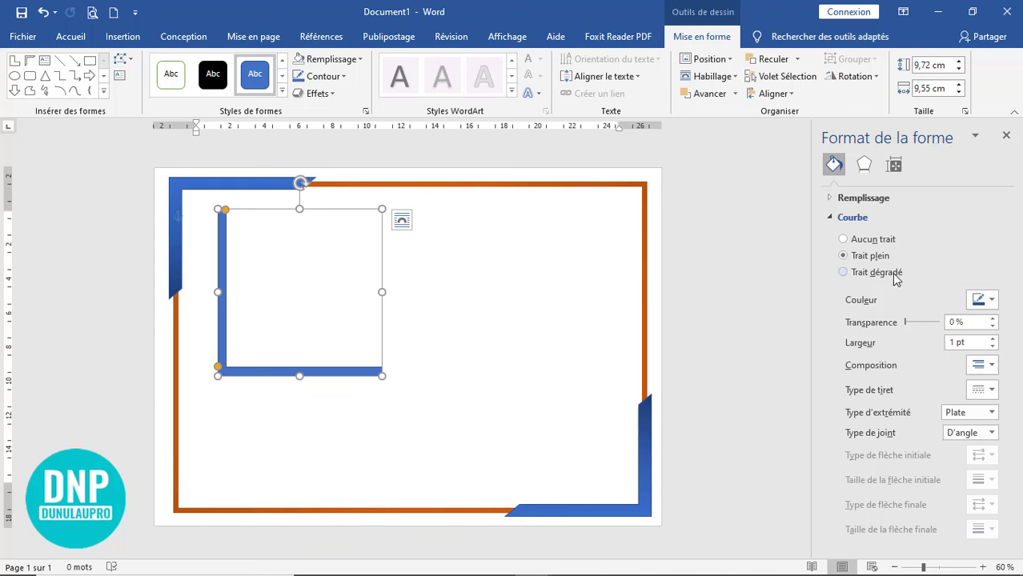
pyautogui.click(842, 272)
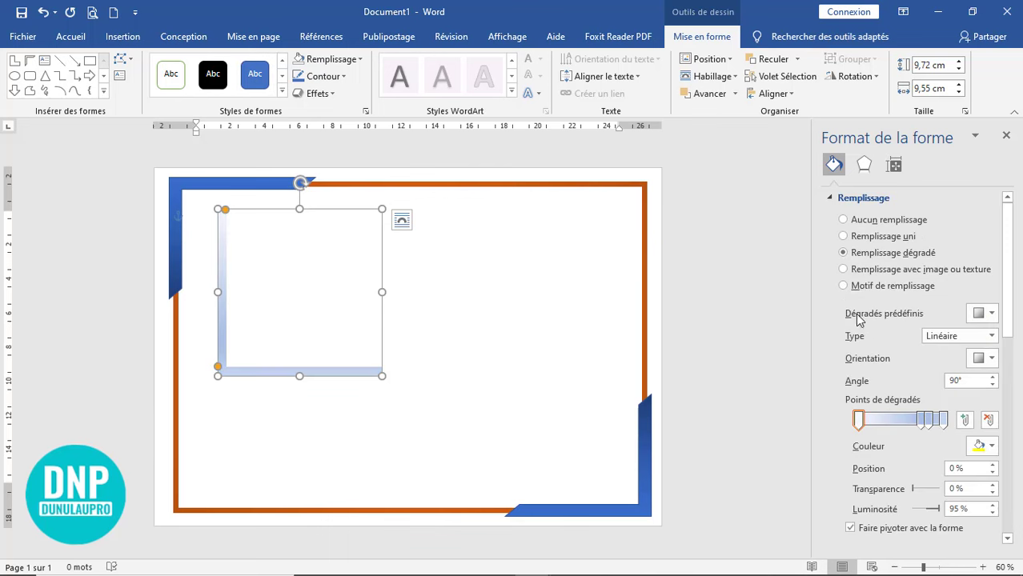
pyautogui.click(992, 314)
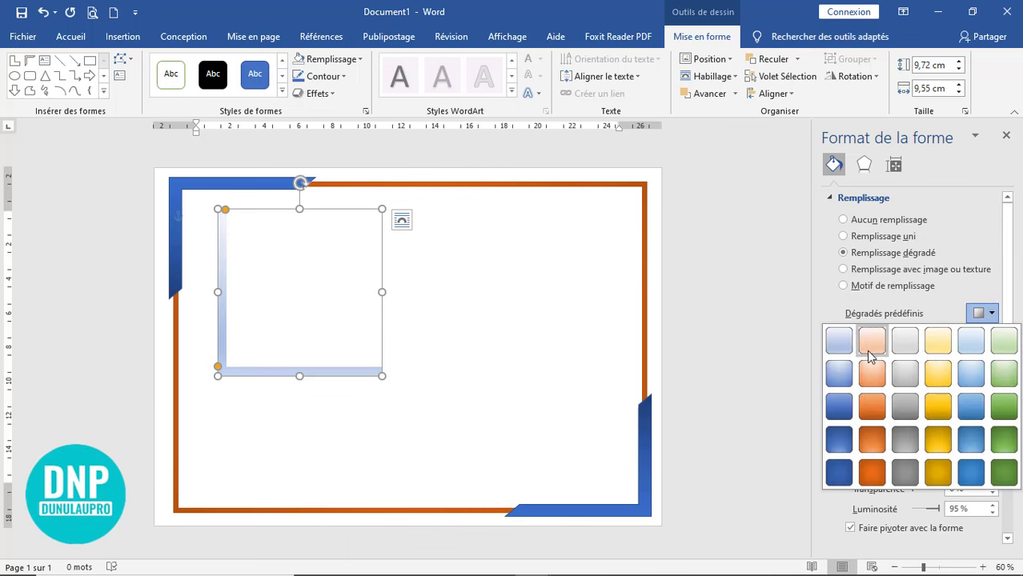
pyautogui.click(872, 474)
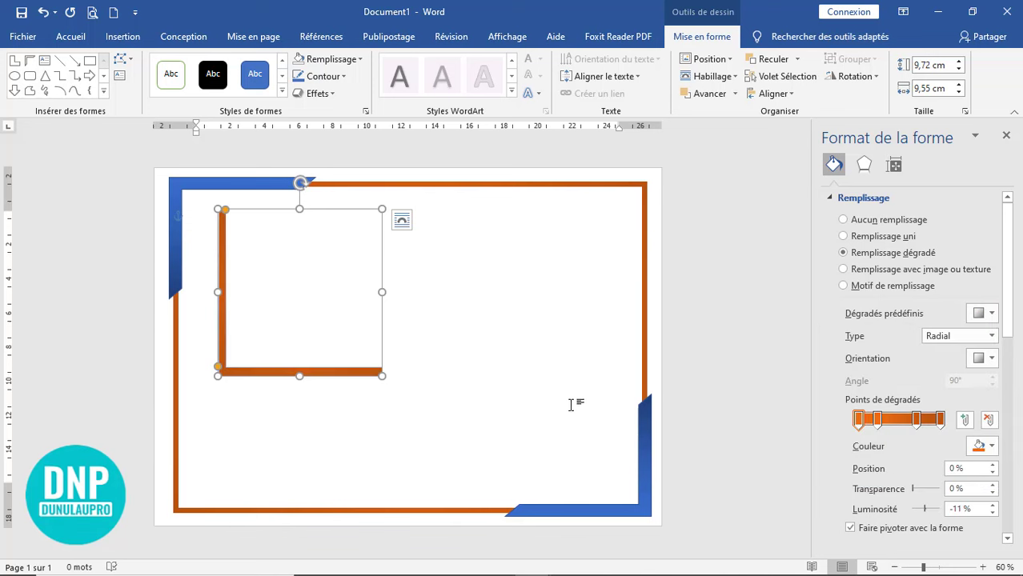
pyautogui.click(1007, 135)
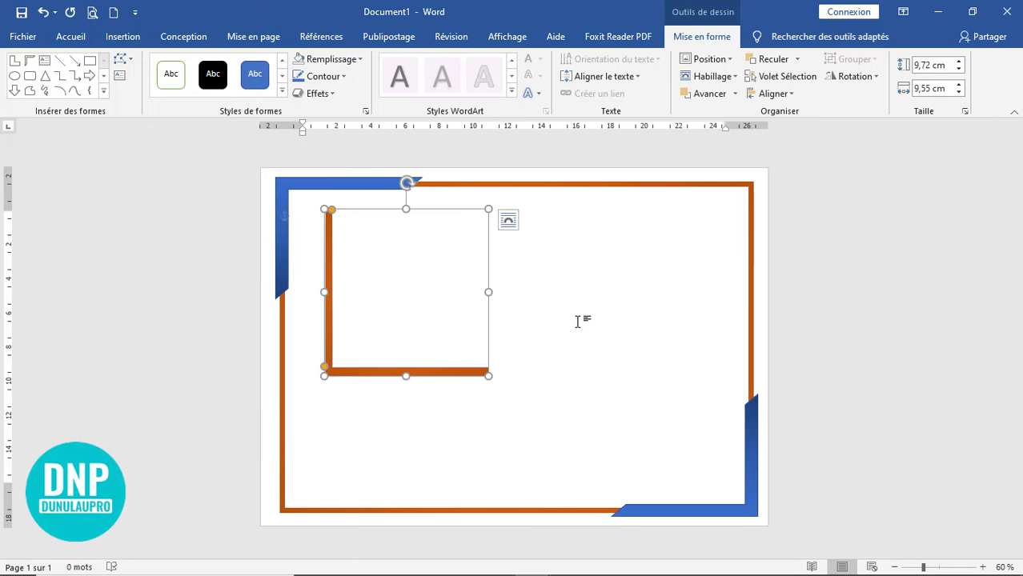
# Step: Remove the outline from the orange L-shape (Sans contour) and deselect it
pyautogui.click(344, 78)
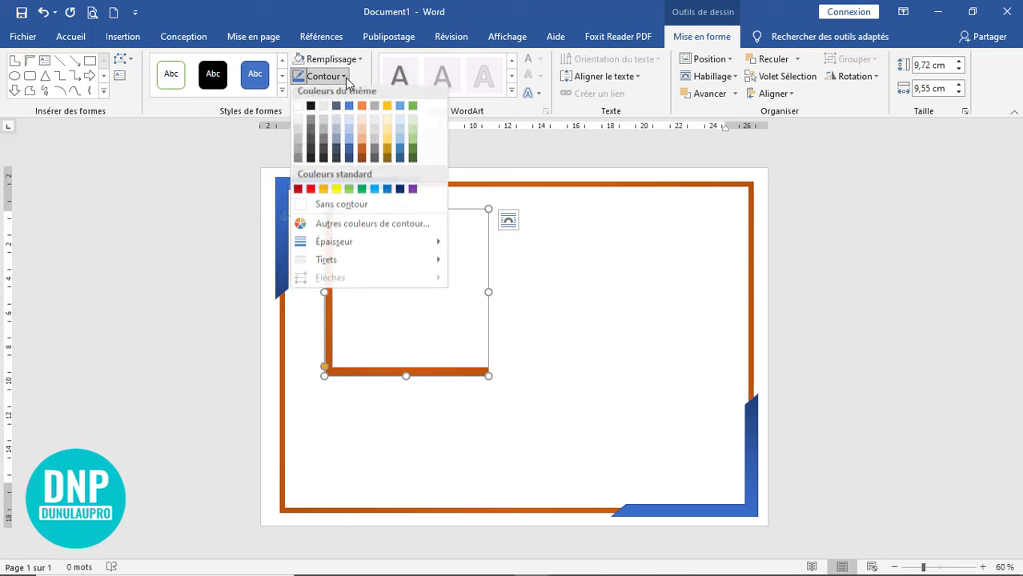
pyautogui.click(356, 210)
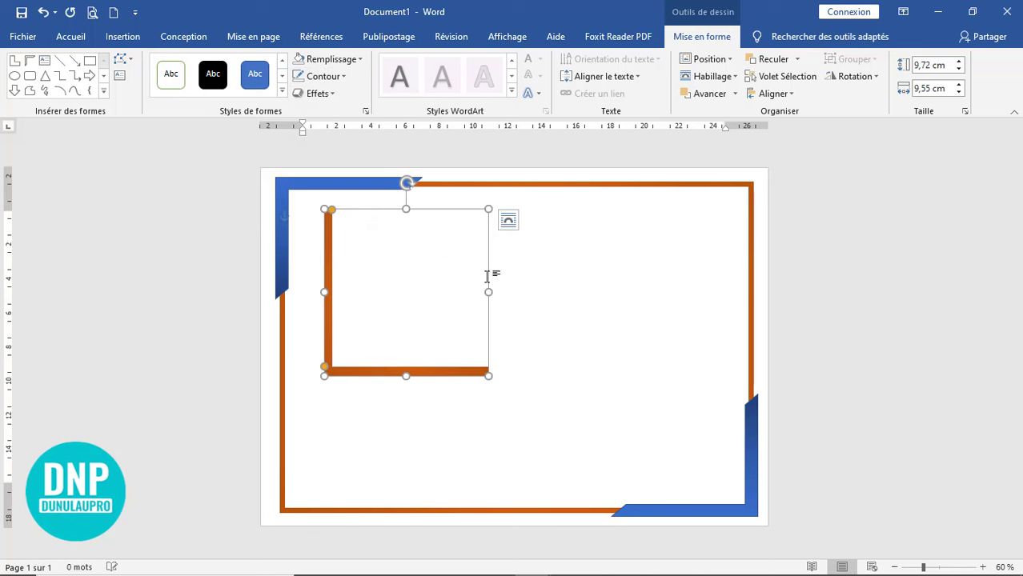
pyautogui.click(587, 303)
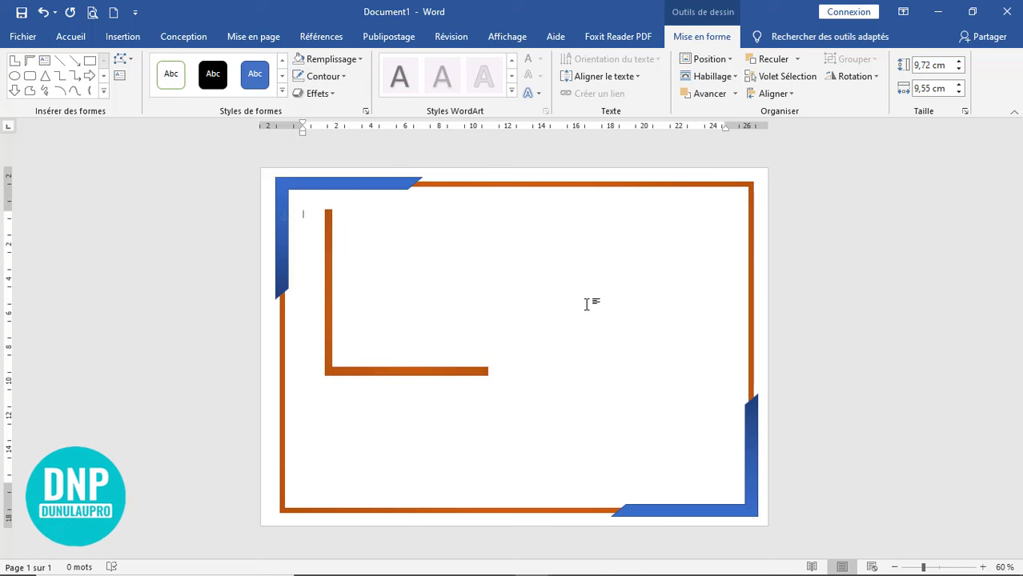
# Step: Rotate the orange L-shape 90° clockwise and move it up and left into the inner corner of the upper-left blue half frame
pyautogui.click(417, 370)
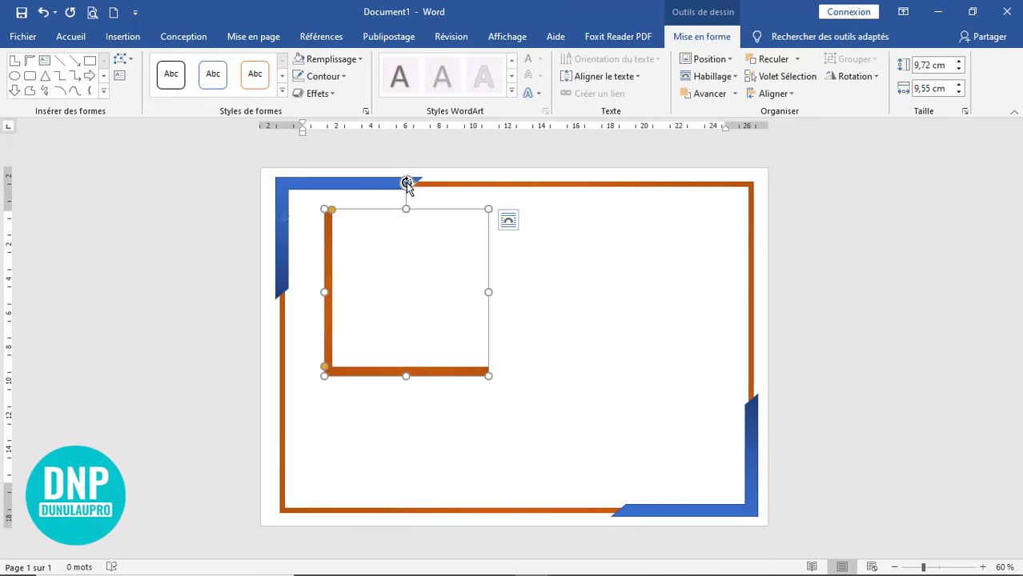
pyautogui.moveTo(406, 184); pyautogui.dragTo(484, 291)
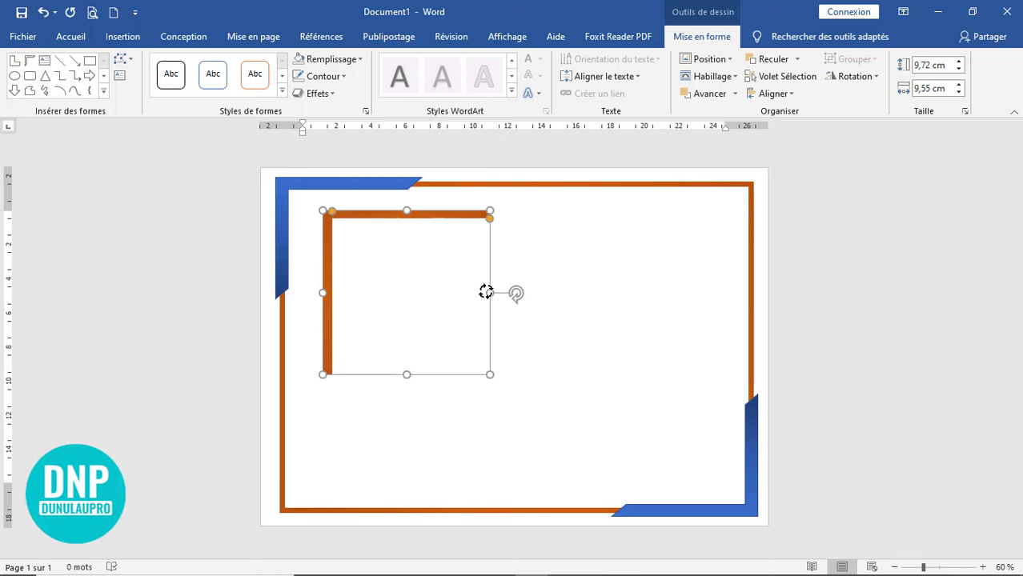
pyautogui.moveTo(385, 217); pyautogui.dragTo(353, 201)
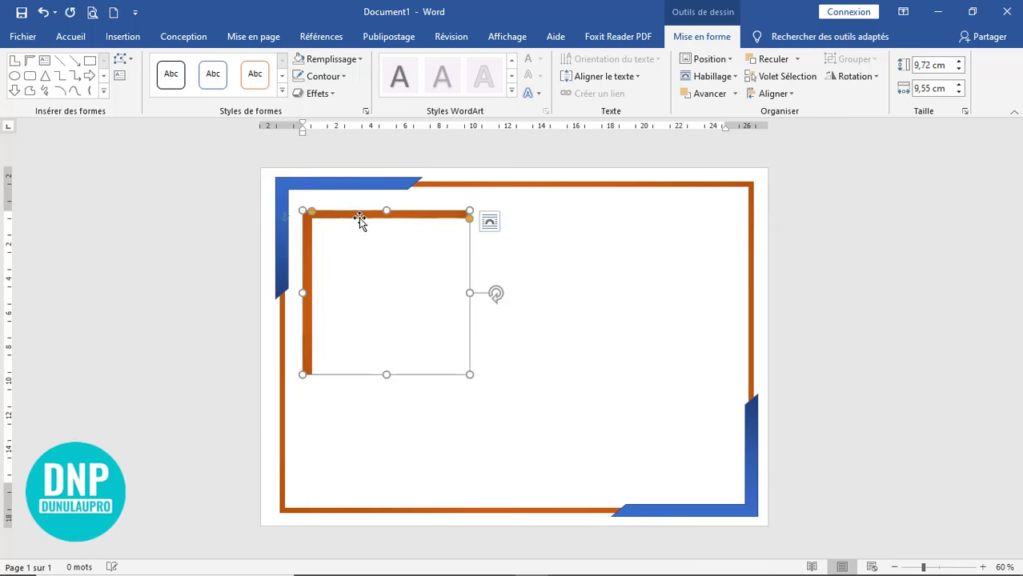
pyautogui.press('Up')
pyautogui.press('Up')
pyautogui.press('Up')
pyautogui.press('Up')
pyautogui.press('Up')
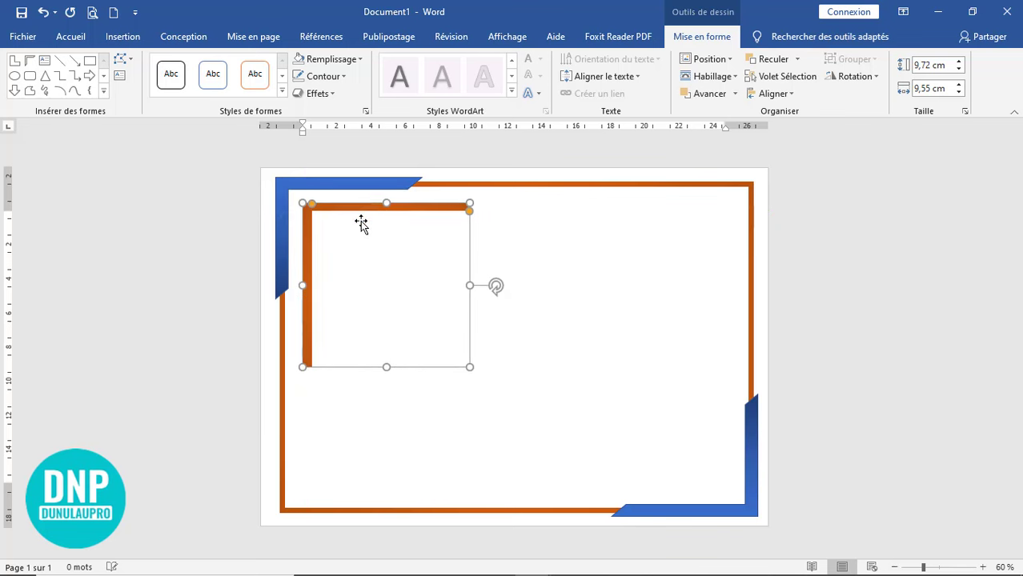
pyautogui.press('Left')
pyautogui.press('Left')
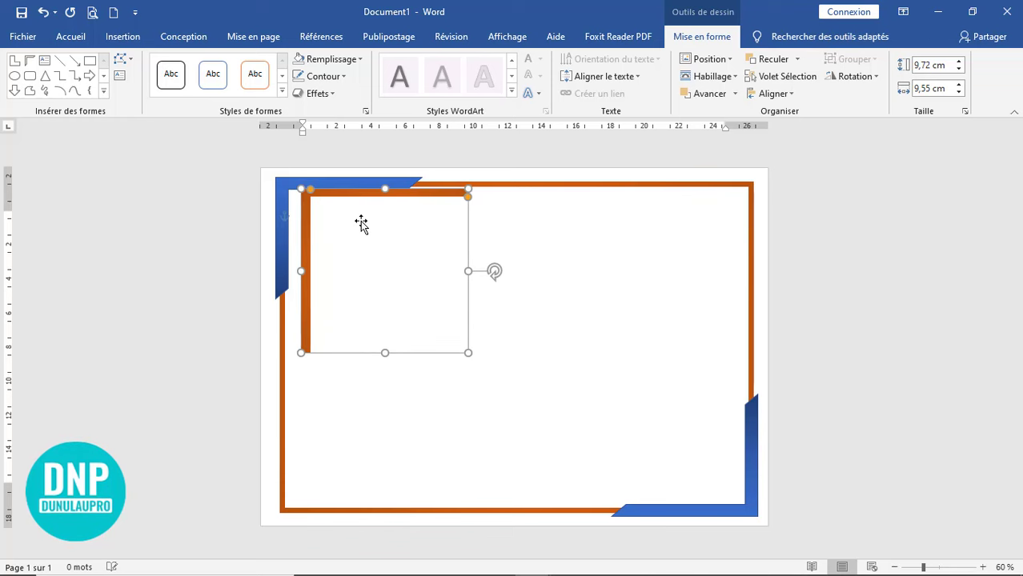
# Step: Nudge the orange L-shape down in fine increments to leave a narrow gap beneath the blue half frame's horizontal arm
pyautogui.click(982, 567)
pyautogui.click(982, 566)
pyautogui.click(982, 567)
pyautogui.click(982, 567)
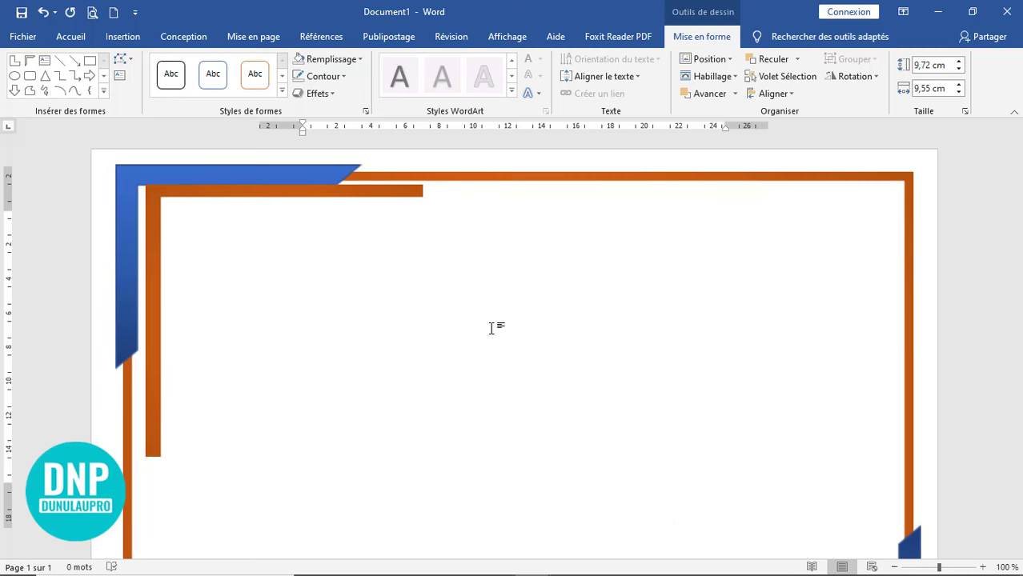
pyautogui.click(331, 196)
pyautogui.click(330, 196)
pyautogui.hotkey('ctrl', 'Down')
pyautogui.hotkey('ctrl', 'Down')
pyautogui.hotkey('ctrl', 'Down')
pyautogui.hotkey('ctrl', 'Down')
pyautogui.hotkey('ctrl', 'Down')
pyautogui.hotkey('ctrl', 'Down')
pyautogui.hotkey('ctrl', 'Down')
pyautogui.hotkey('ctrl', 'Down')
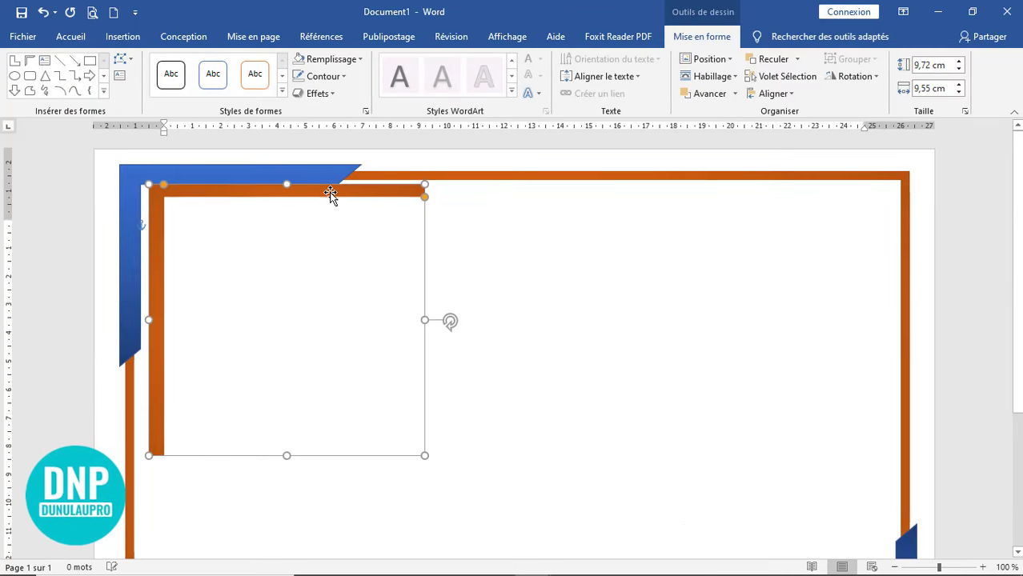
pyautogui.hotkey('ctrl', 'Down')
pyautogui.hotkey('ctrl', 'Down')
pyautogui.hotkey('ctrl', 'Down')
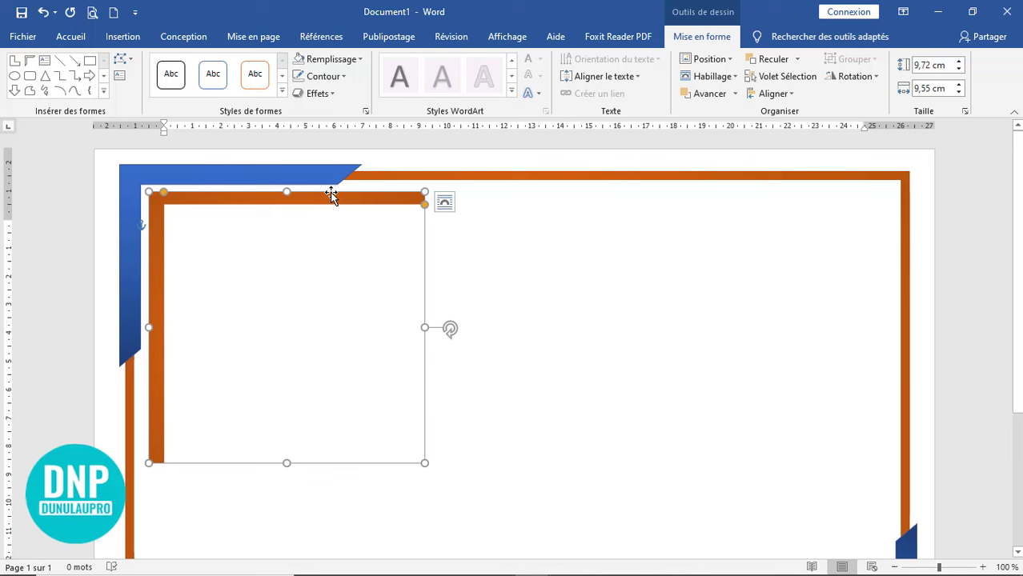
# Step: Fine-tune the L-shape's position in tiny increments so its gaps to both arms of the blue half frame look even, and deselect it
pyautogui.hotkey('ctrl', 'Left')
pyautogui.hotkey('ctrl', 'Left')
pyautogui.hotkey('ctrl', 'Left')
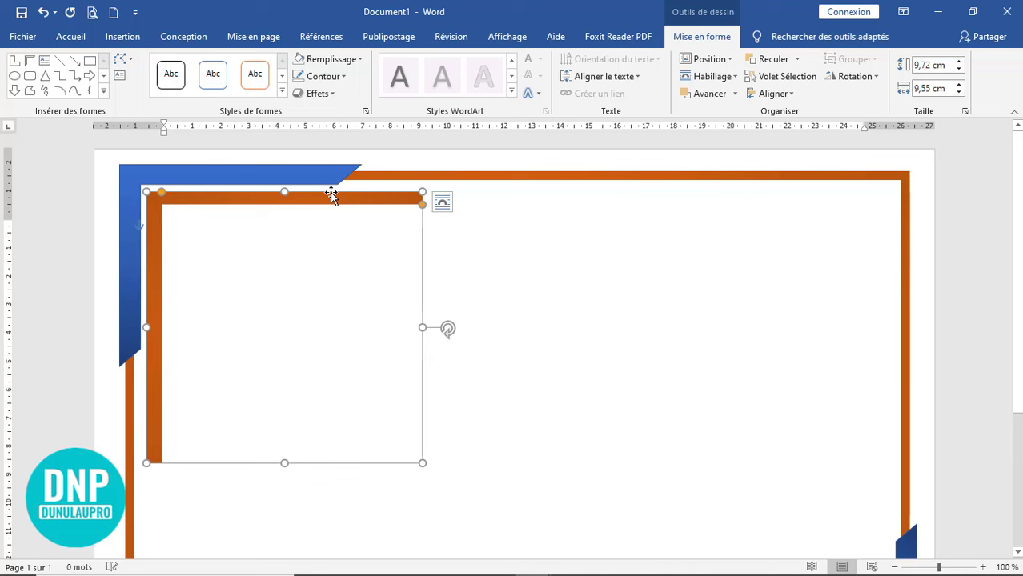
pyautogui.hotkey('ctrl', 'Up')
pyautogui.hotkey('ctrl', 'Up')
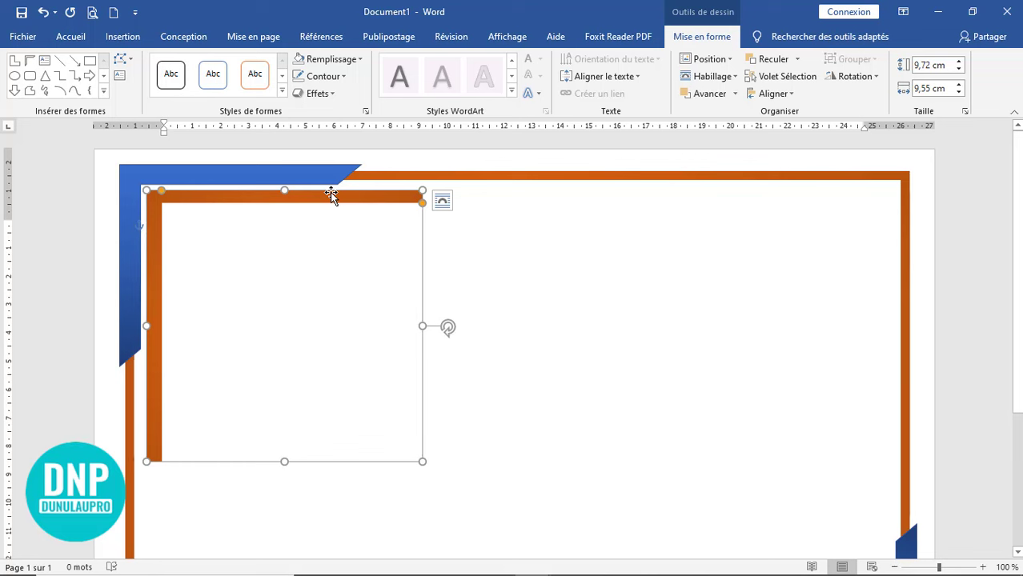
pyautogui.hotkey('ctrl', 'Down')
pyautogui.hotkey('ctrl', 'Down')
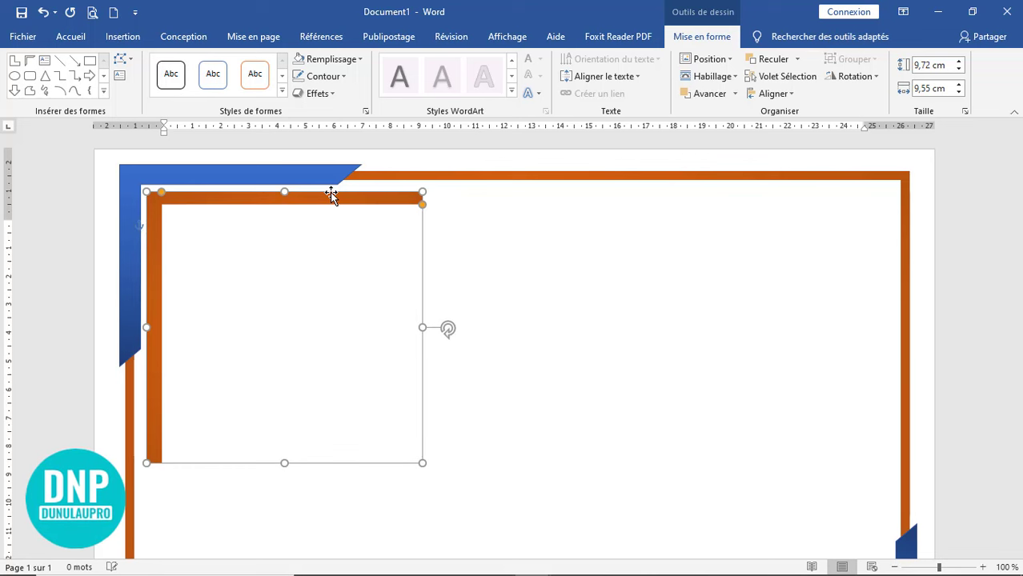
pyautogui.hotkey('ctrl', 'Right')
pyautogui.hotkey('ctrl', 'Right')
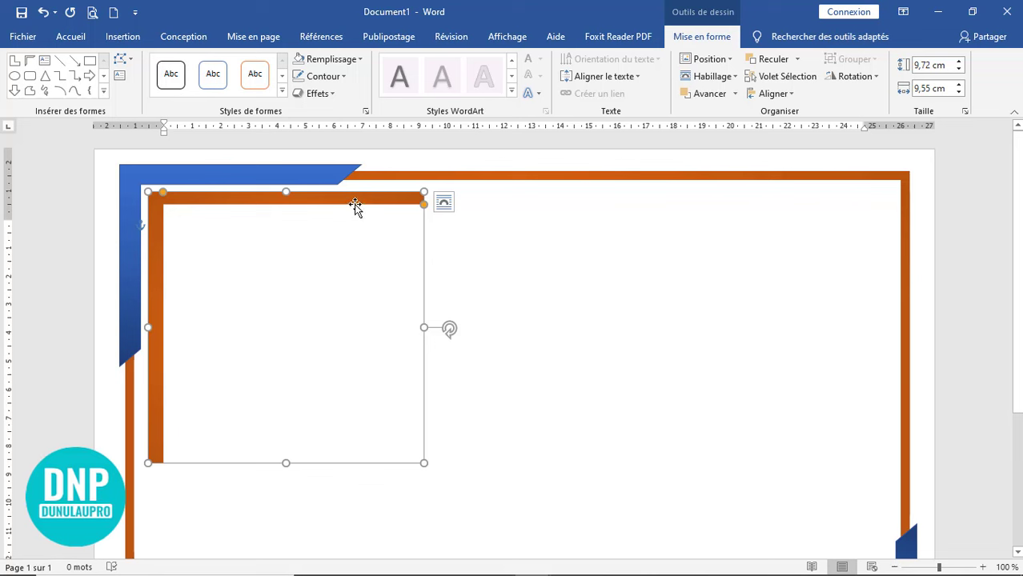
pyautogui.click(594, 262)
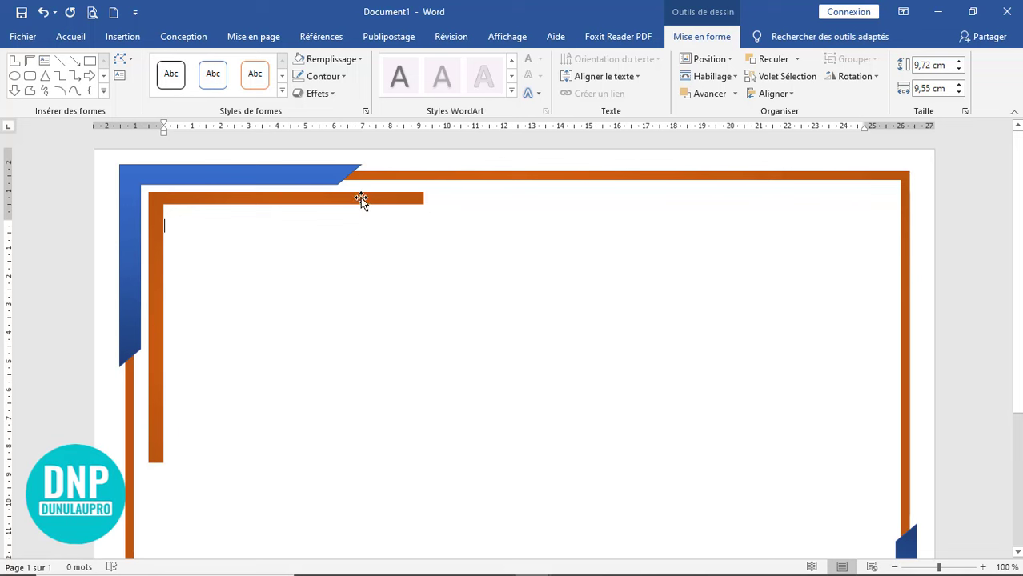
# Step: Change the L-shape's fill to the last orange gradient variation (Dégradé), running from bright to dark orange, and deselect it
pyautogui.click(336, 197)
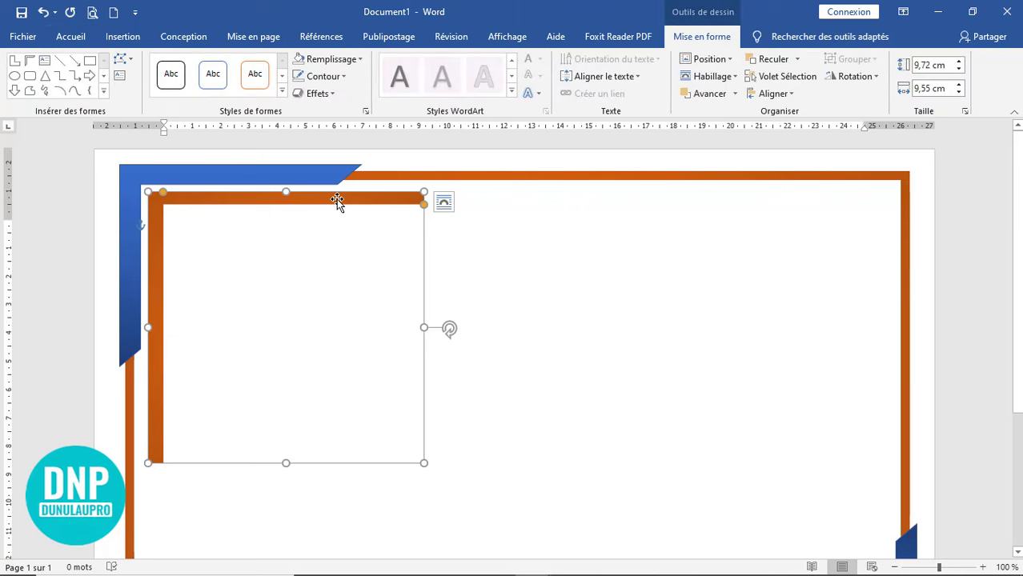
pyautogui.click(360, 61)
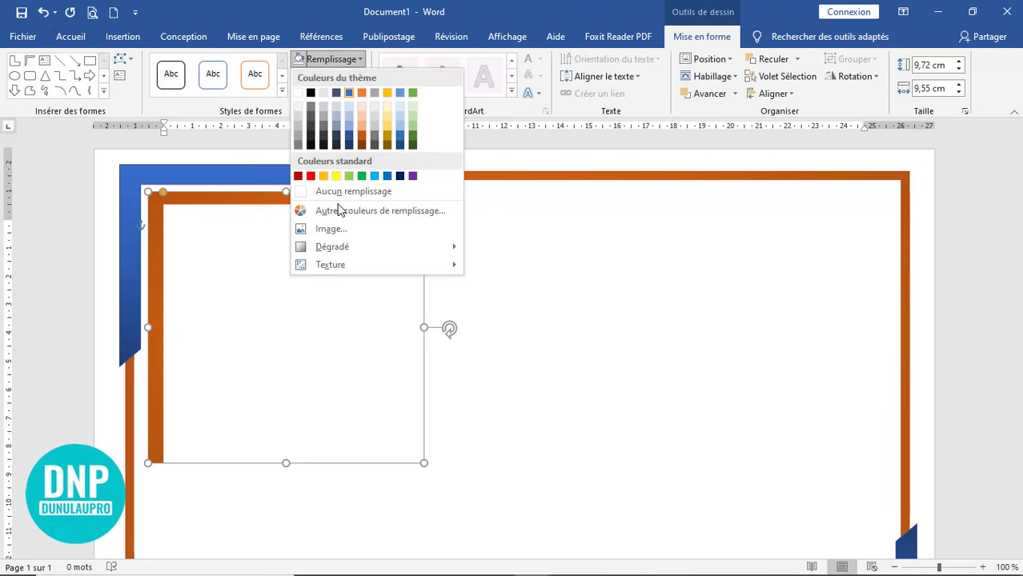
pyautogui.moveTo(339, 248)
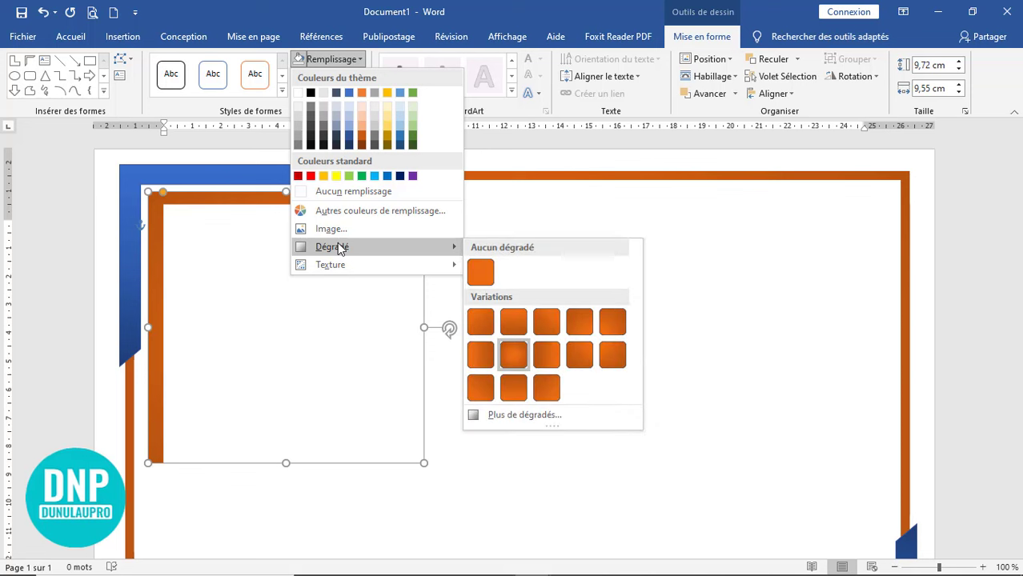
pyautogui.click(546, 390)
pyautogui.click(570, 384)
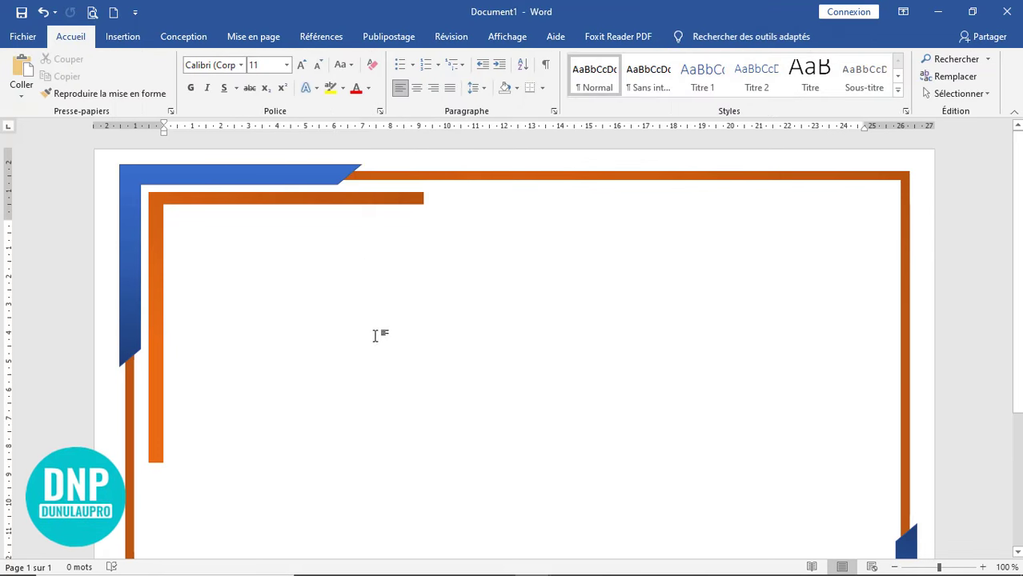
# Step: Duplicate the orange L-shape and place the copy in the right half of the page
pyautogui.click(342, 201)
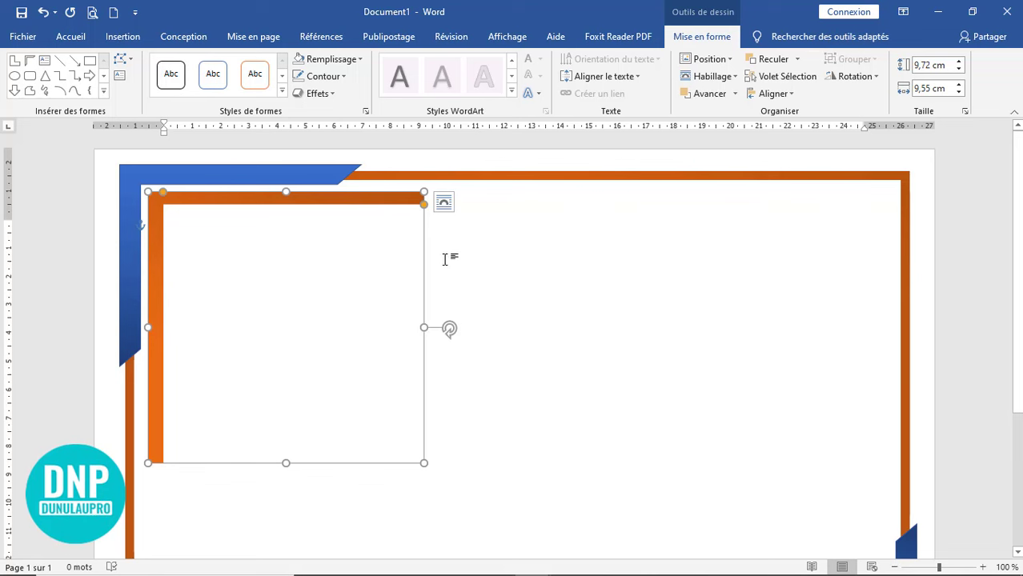
pyautogui.keyDown('ctrl'); pyautogui.moveTo(411, 253); pyautogui.dragTo(815, 308); pyautogui.keyUp('ctrl')
pyautogui.scroll(-4, 844, 438)
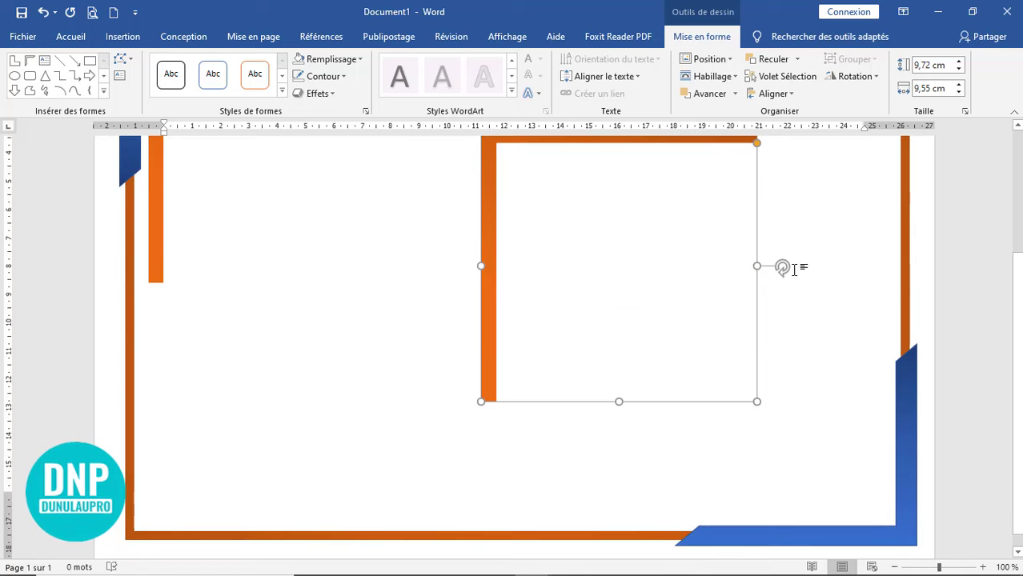
# Step: Rotate the L-shape copy 180° and move it inside the lower-right blue half frame, leaving a narrow gap
pyautogui.moveTo(785, 303); pyautogui.dragTo(442, 260)
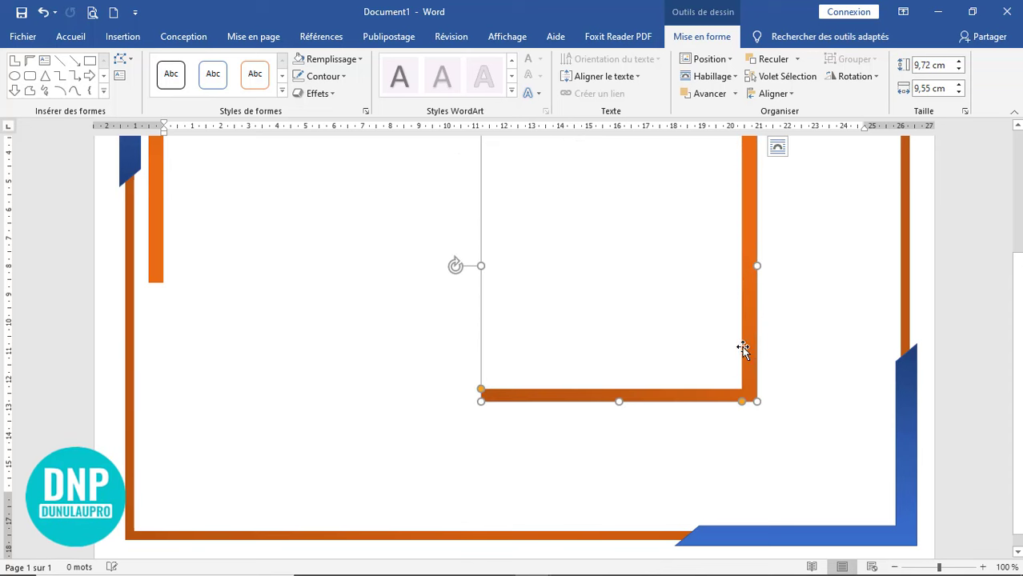
pyautogui.moveTo(751, 354); pyautogui.dragTo(882, 465)
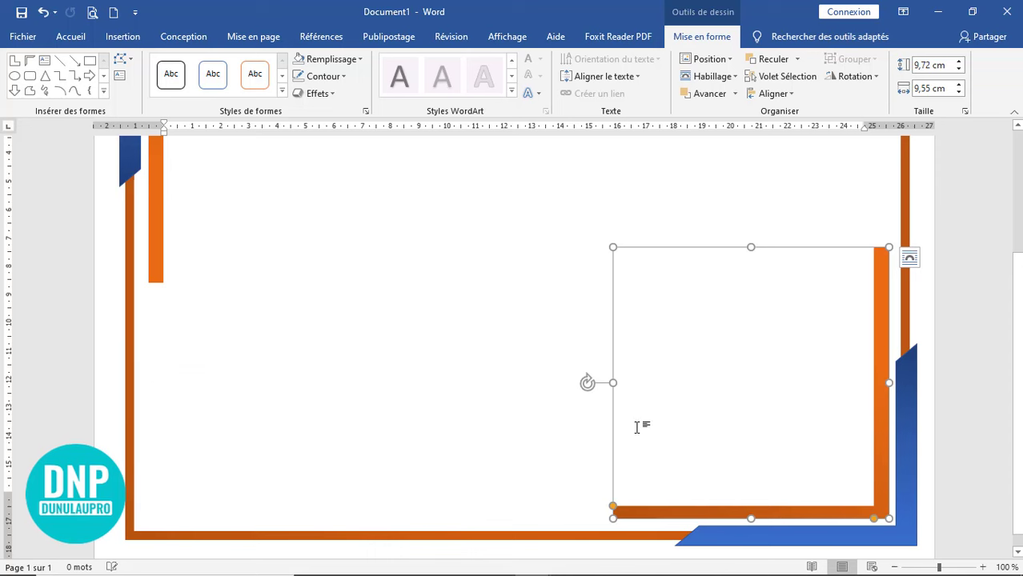
pyautogui.scroll(4, 552, 302)
pyautogui.click(551, 308)
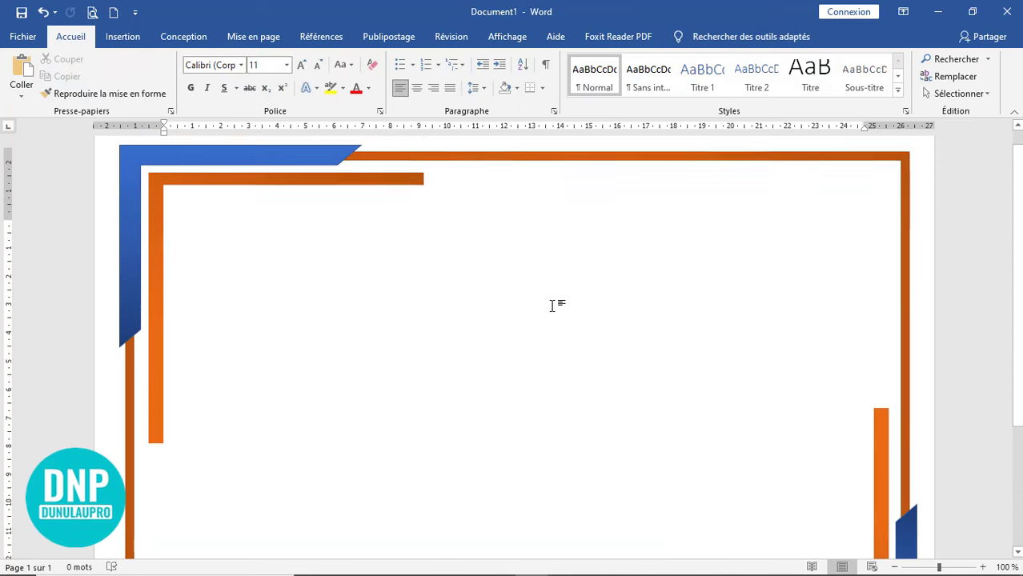
# Step: Shorten both arms of the lower-right L-shape by reducing its width and height slightly from its free ends, and deselect it
pyautogui.scroll(-4, 551, 308)
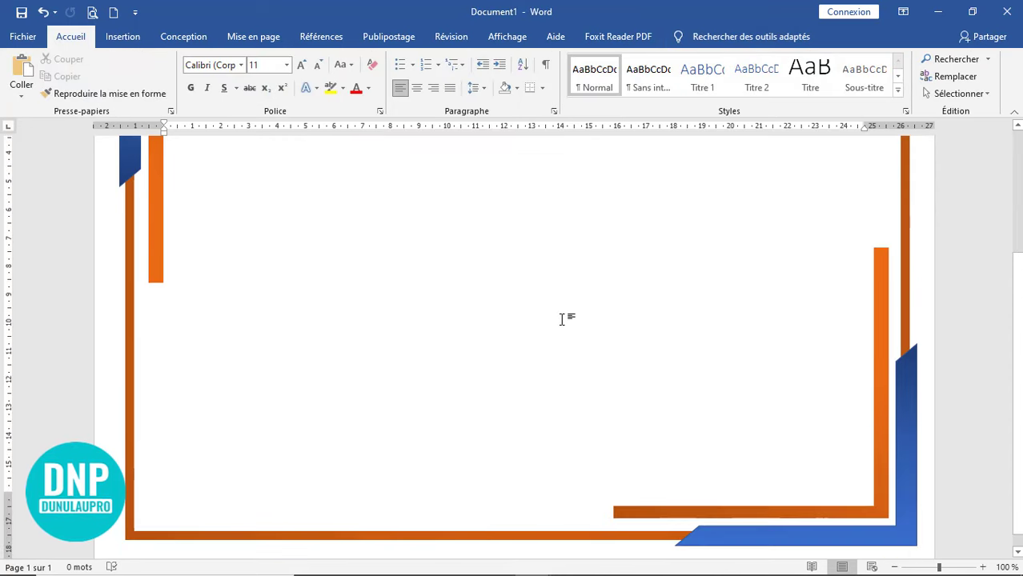
pyautogui.click(748, 507)
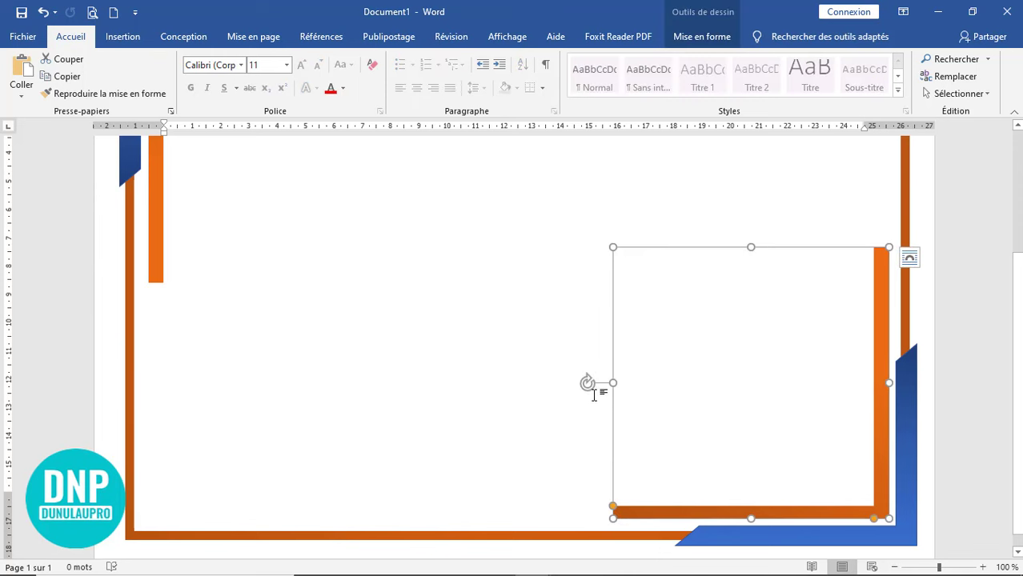
pyautogui.moveTo(621, 385); pyautogui.dragTo(656, 388)
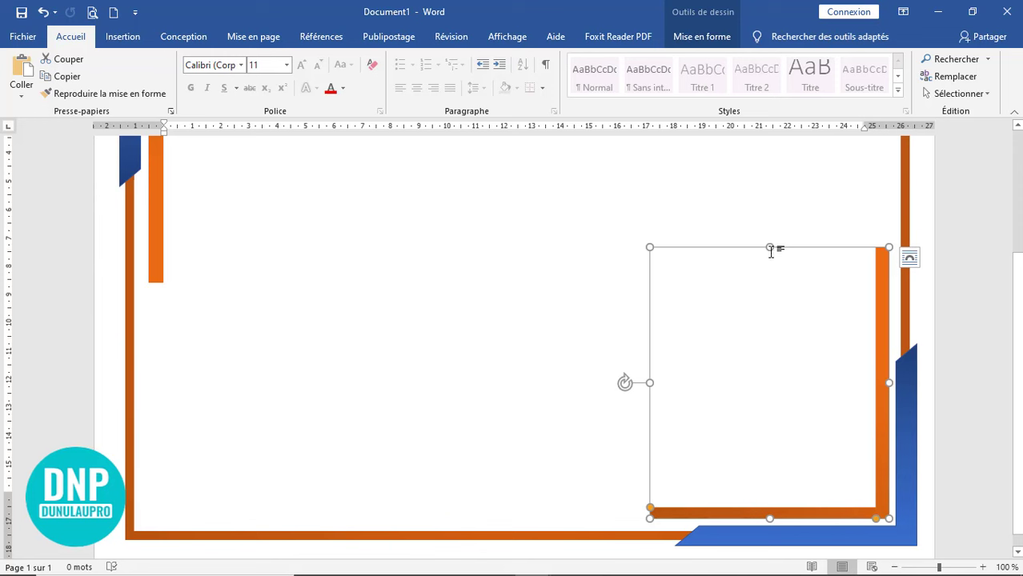
pyautogui.moveTo(769, 247); pyautogui.dragTo(771, 281)
pyautogui.click(712, 338)
# Step: Reduce the upper-left L-shape's width and height to roughly match the lower-right one, keeping its corner in place, and deselect it
pyautogui.scroll(5, 597, 361)
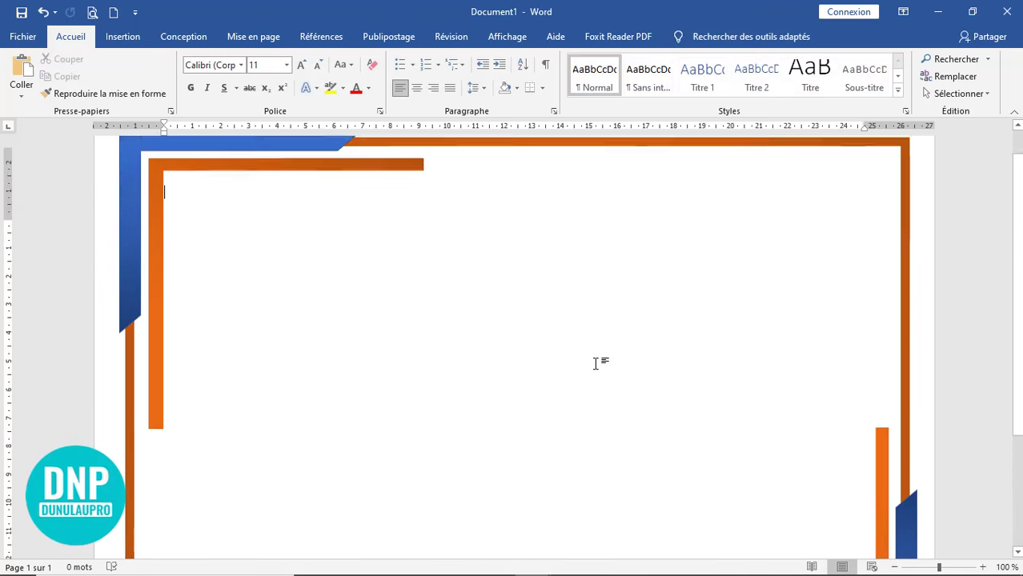
pyautogui.click(356, 205)
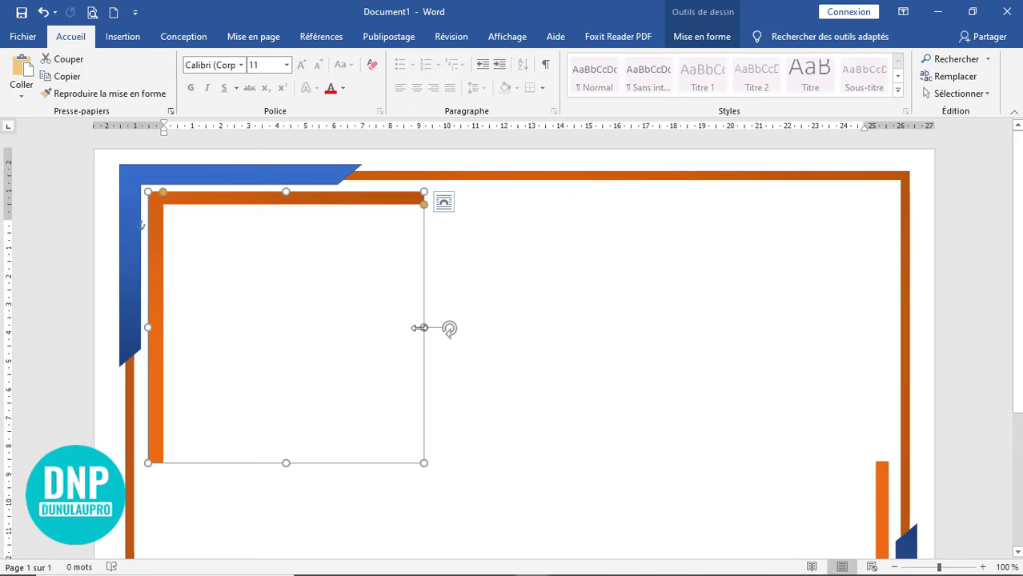
pyautogui.moveTo(423, 328); pyautogui.dragTo(386, 328)
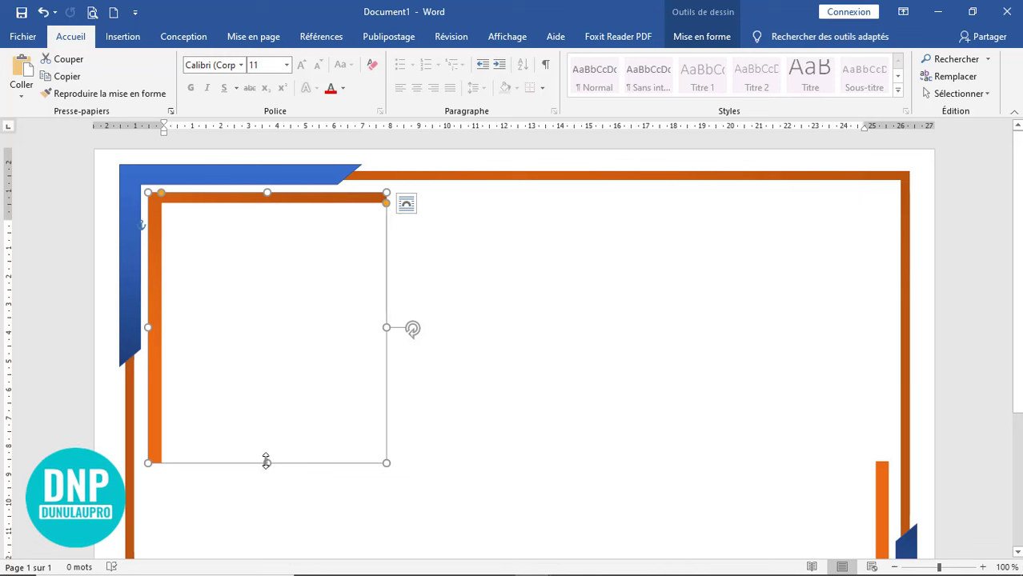
pyautogui.moveTo(269, 463); pyautogui.dragTo(268, 436)
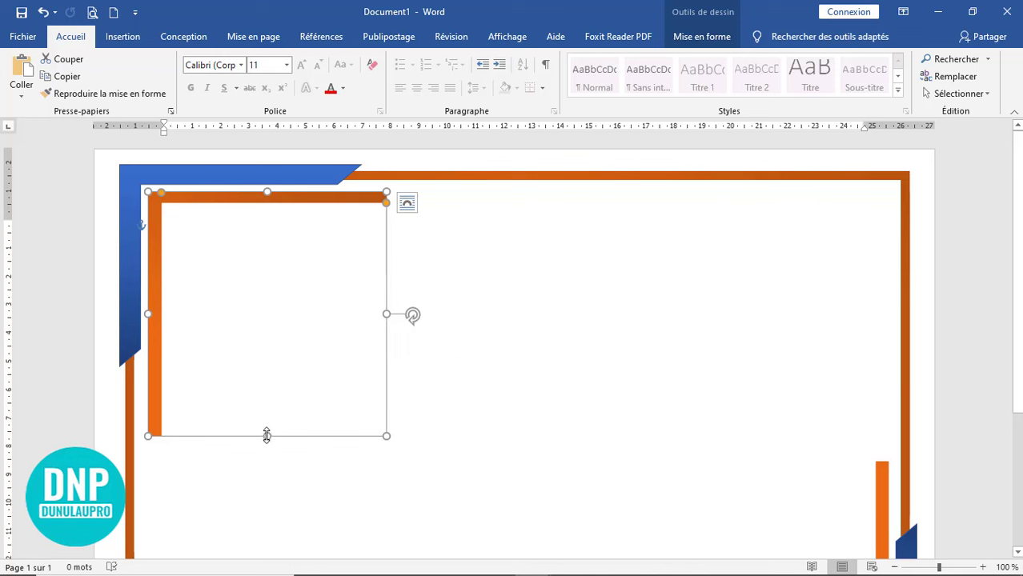
pyautogui.moveTo(267, 435); pyautogui.dragTo(265, 423)
pyautogui.click(488, 354)
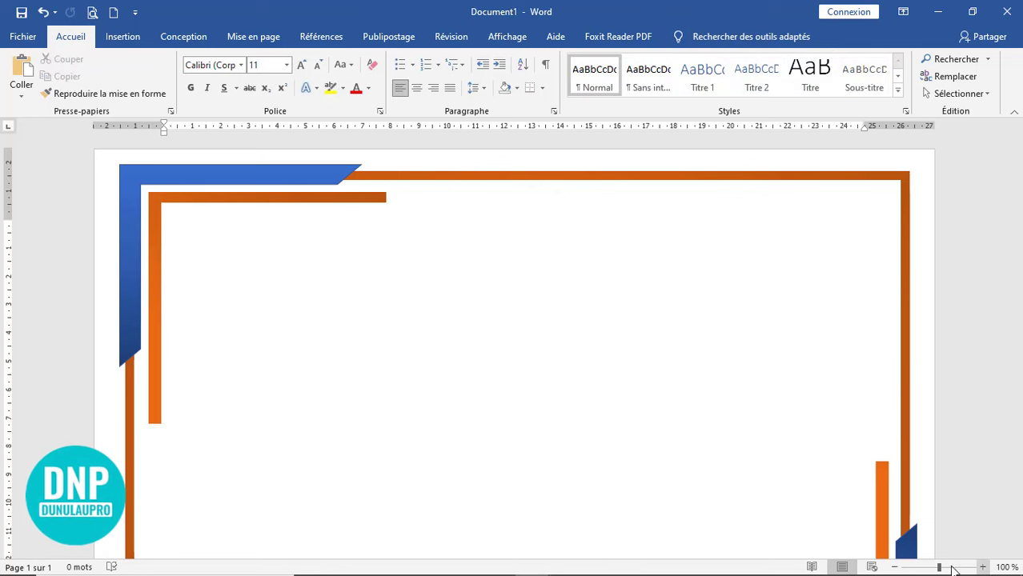
# Step: Draw a 24-point star about 4.09 cm high and 3.98 cm wide, and place it close inside the upper-left orange L-shape
pyautogui.click(984, 568)
pyautogui.click(894, 567)
pyautogui.click(894, 568)
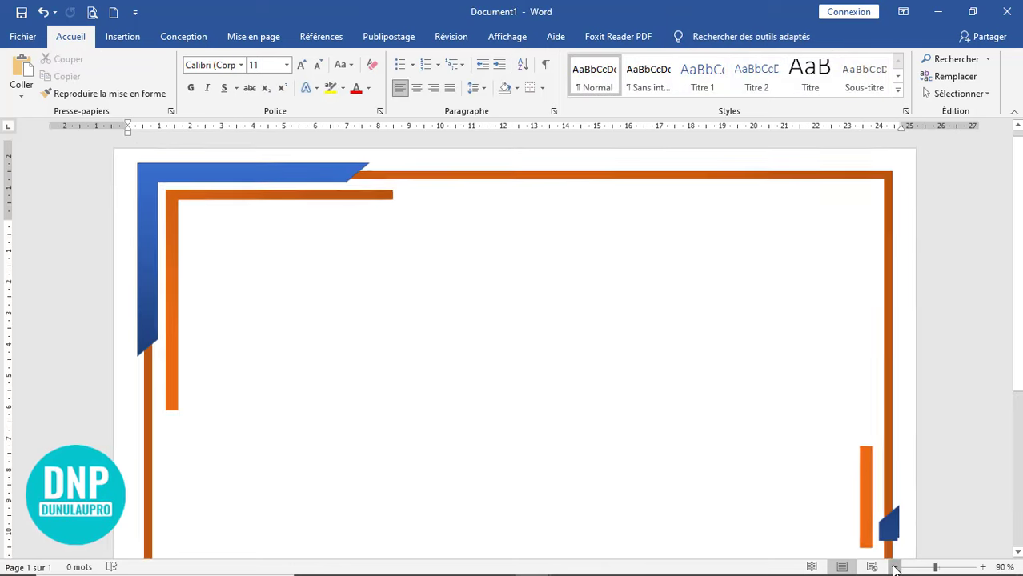
pyautogui.click(894, 568)
pyautogui.click(894, 567)
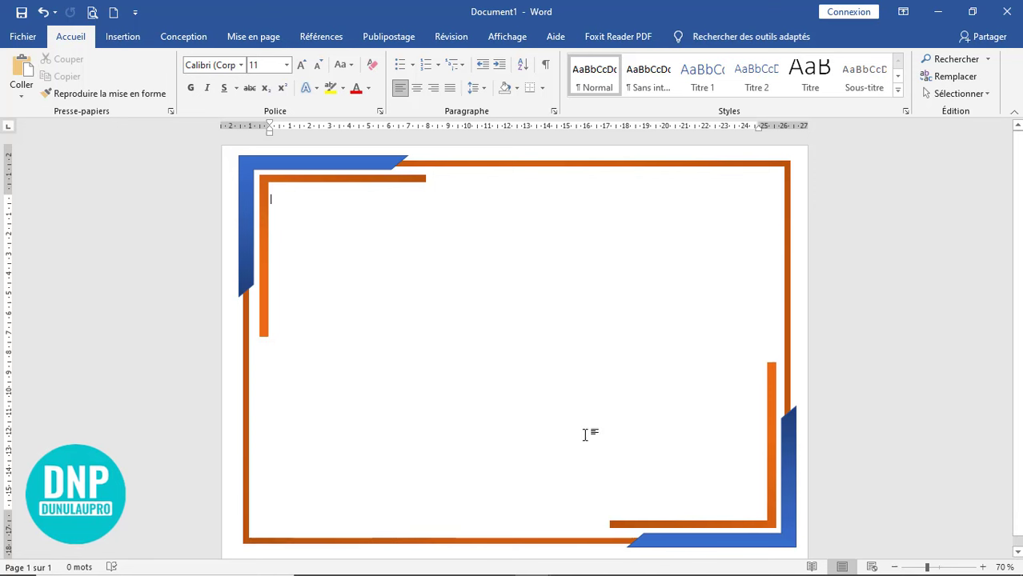
pyautogui.click(123, 38)
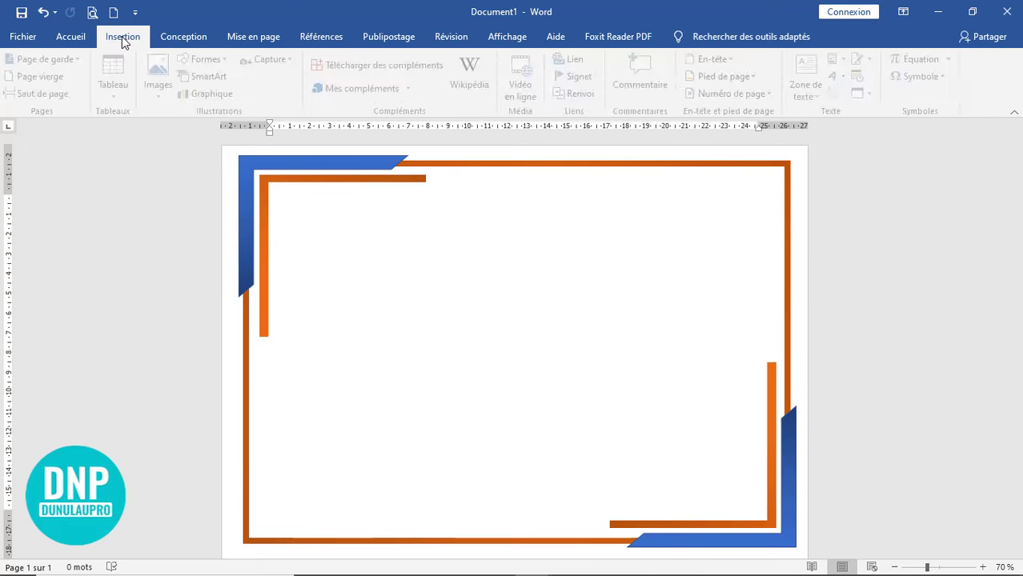
pyautogui.click(222, 64)
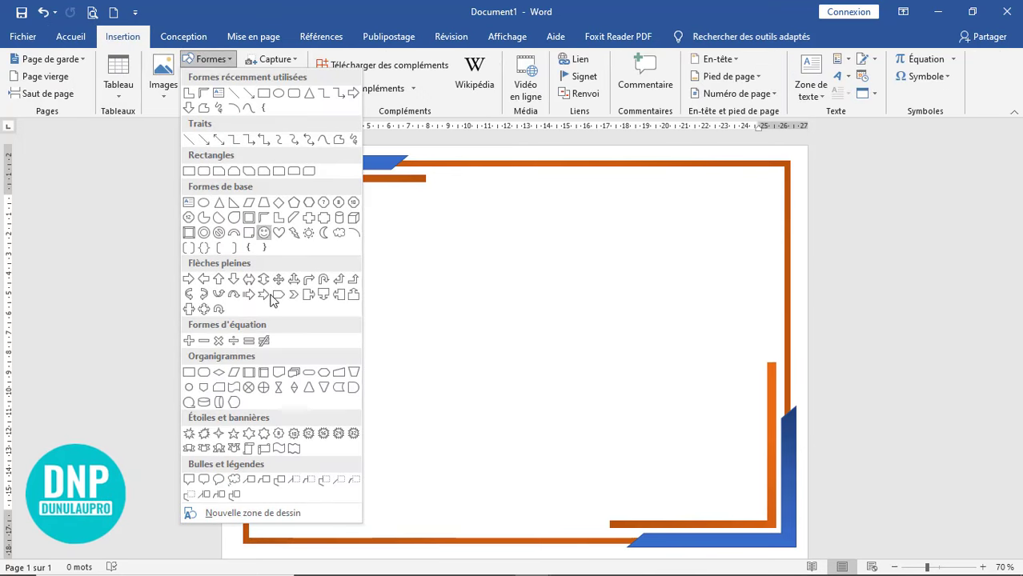
pyautogui.click(338, 434)
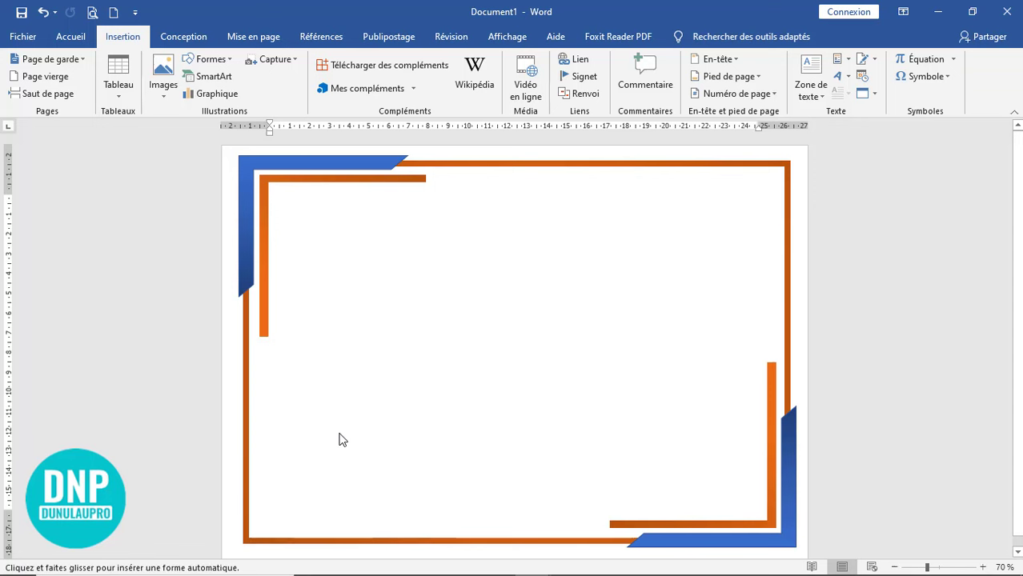
pyautogui.moveTo(296, 196)
pyautogui.mouseDown()
pyautogui.moveTo(311, 237)
pyautogui.moveTo(375, 278)
pyautogui.mouseUp()
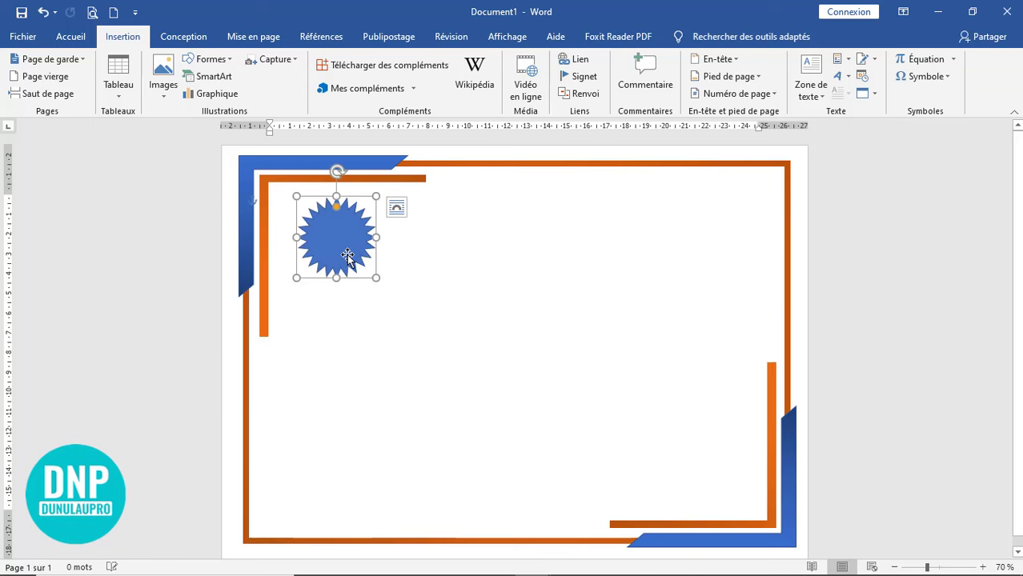
pyautogui.moveTo(346, 241)
pyautogui.mouseDown()
pyautogui.moveTo(325, 238)
pyautogui.moveTo(330, 218)
pyautogui.moveTo(326, 242)
pyautogui.mouseUp()
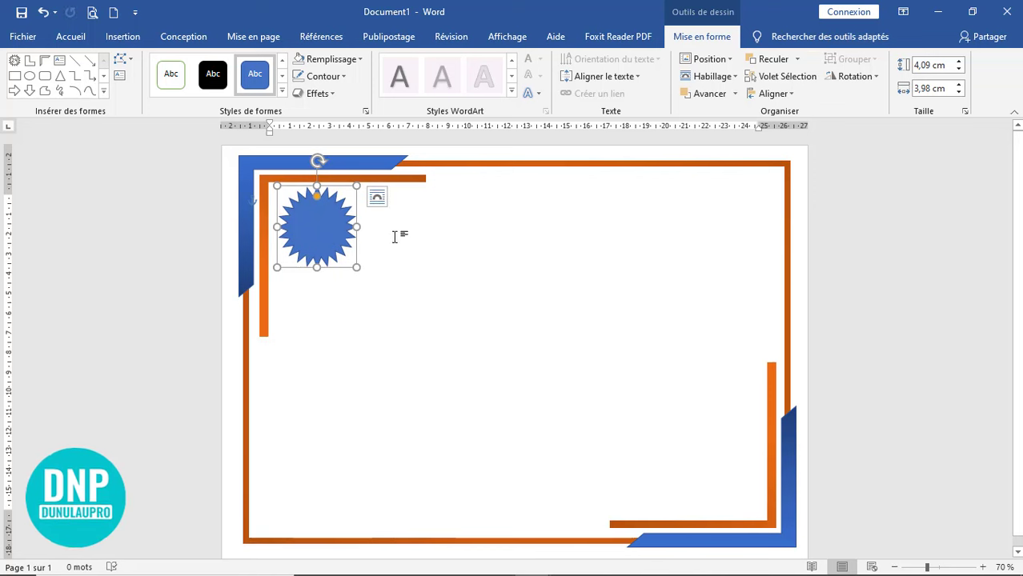
pyautogui.click(396, 236)
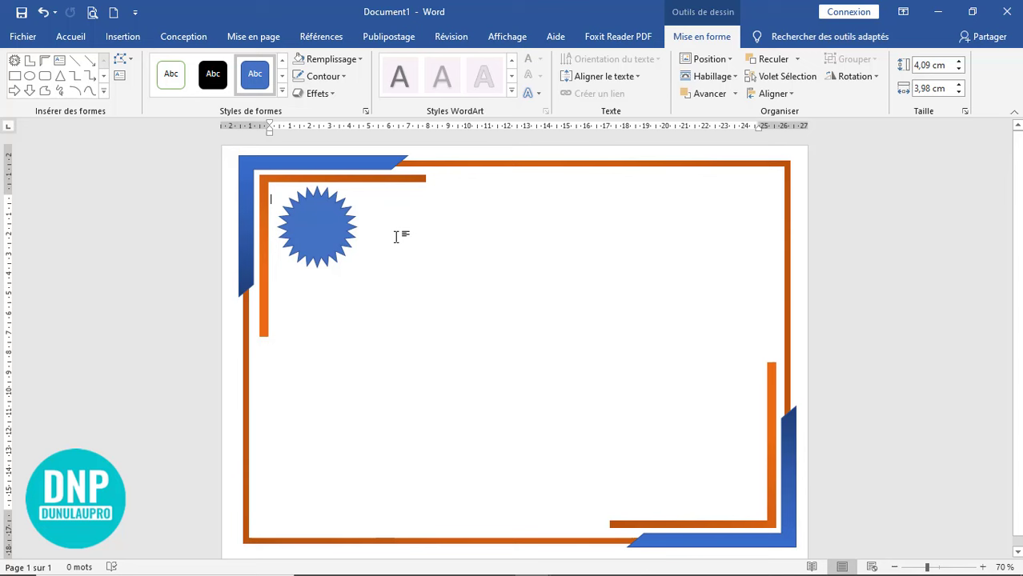
# Step: Draw a long chevron arrow about 6.56 cm long and 1.06 cm high, below and to the right of the star
pyautogui.click(124, 36)
pyautogui.click(227, 59)
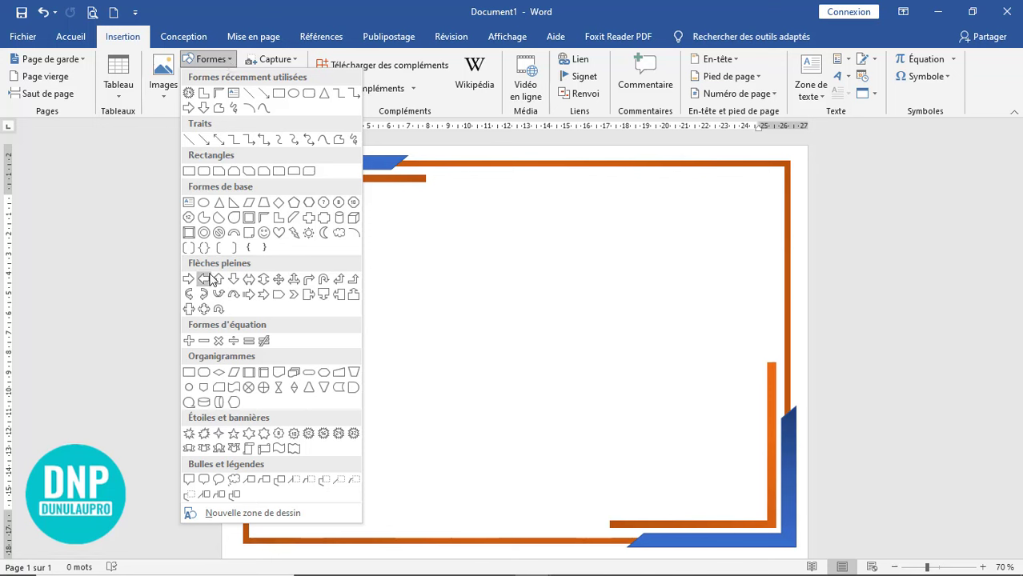
pyautogui.click(294, 296)
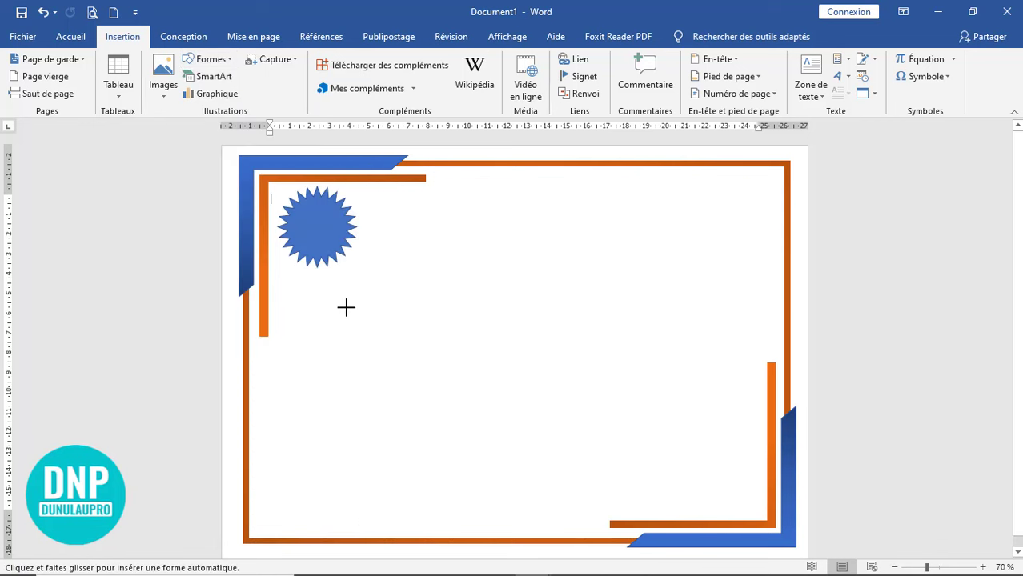
pyautogui.moveTo(369, 283); pyautogui.dragTo(500, 305)
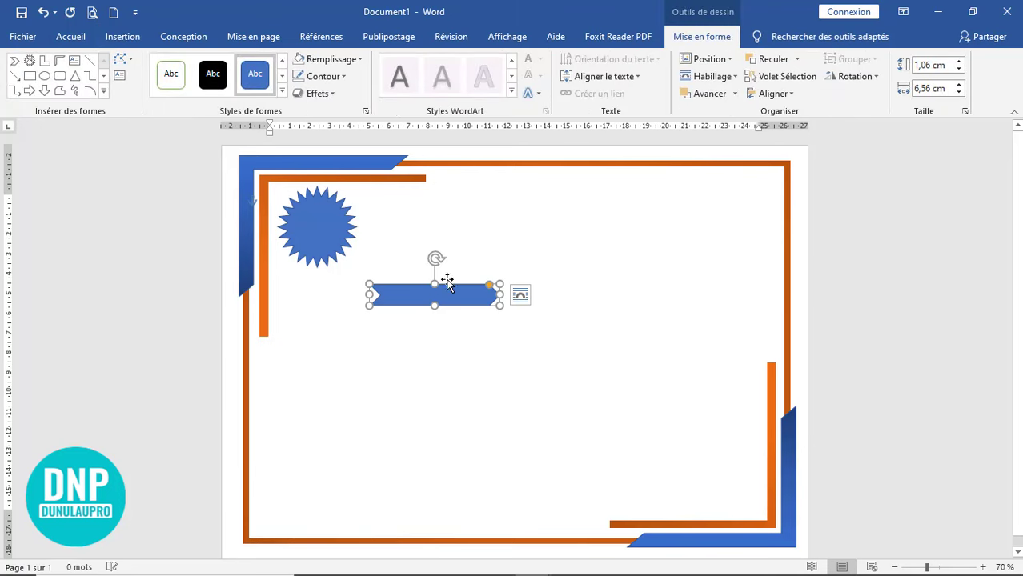
# Step: Rotate the chevron to a steep slant as a ribbon hanging from the star, and reduce it to about 4.28 cm by 0.76 cm
pyautogui.moveTo(436, 258); pyautogui.dragTo(292, 277)
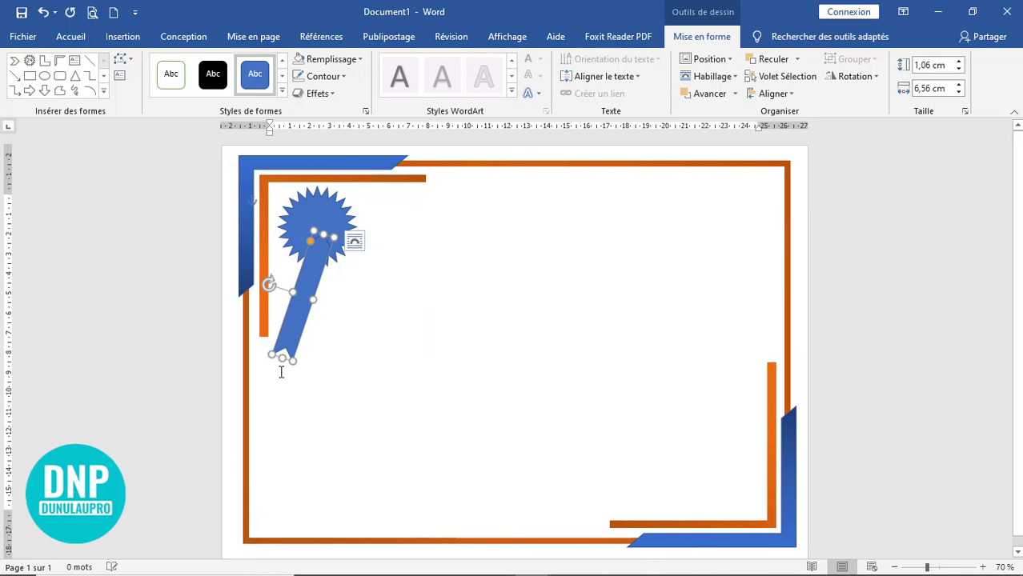
pyautogui.moveTo(288, 343); pyautogui.dragTo(293, 294)
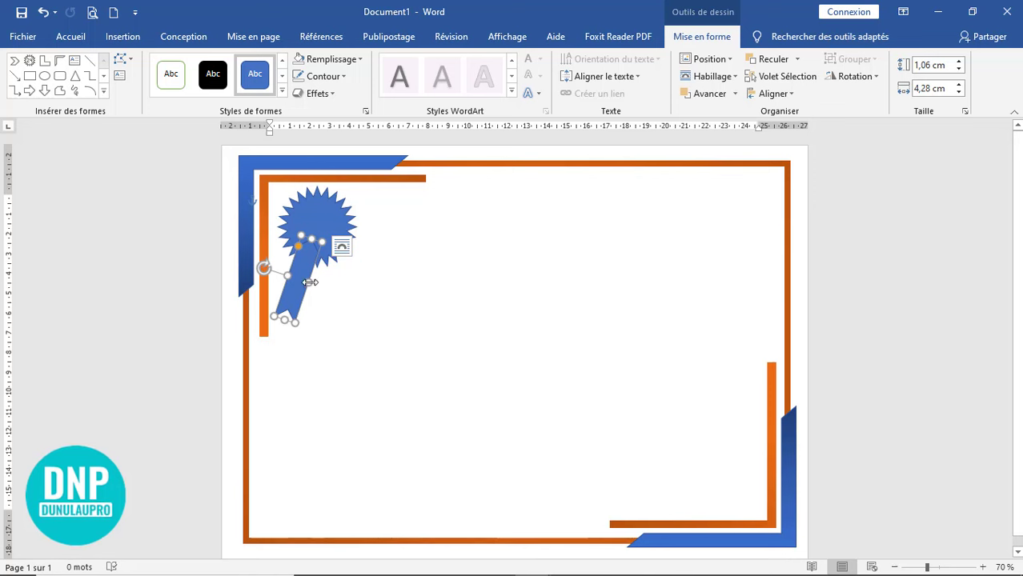
pyautogui.moveTo(310, 282); pyautogui.dragTo(303, 280)
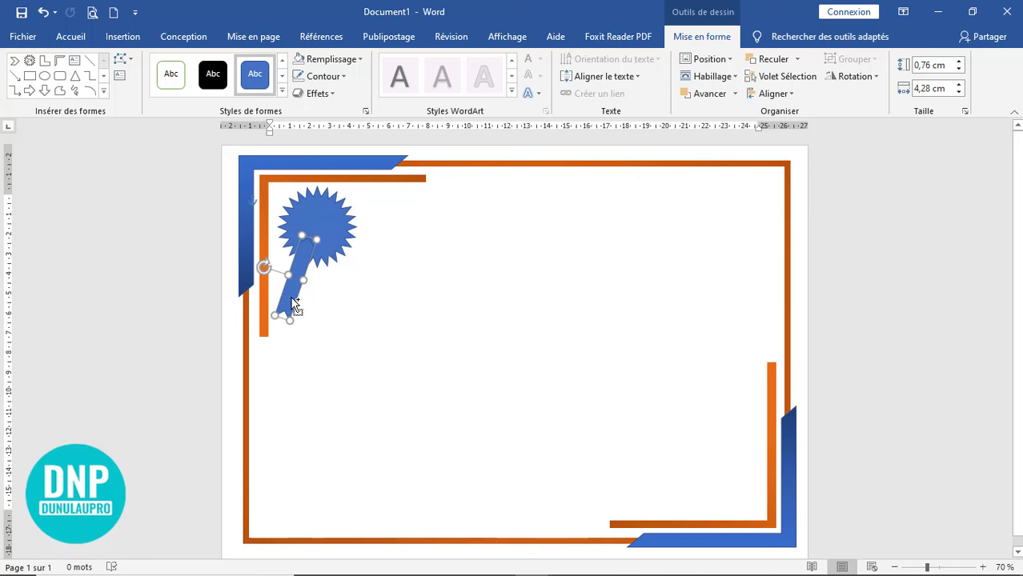
# Step: Duplicate the slanted ribbon, tilt the copy the opposite way and position it beside the first as an inverted V under the star
pyautogui.moveTo(291, 305); pyautogui.dragTo(326, 319)
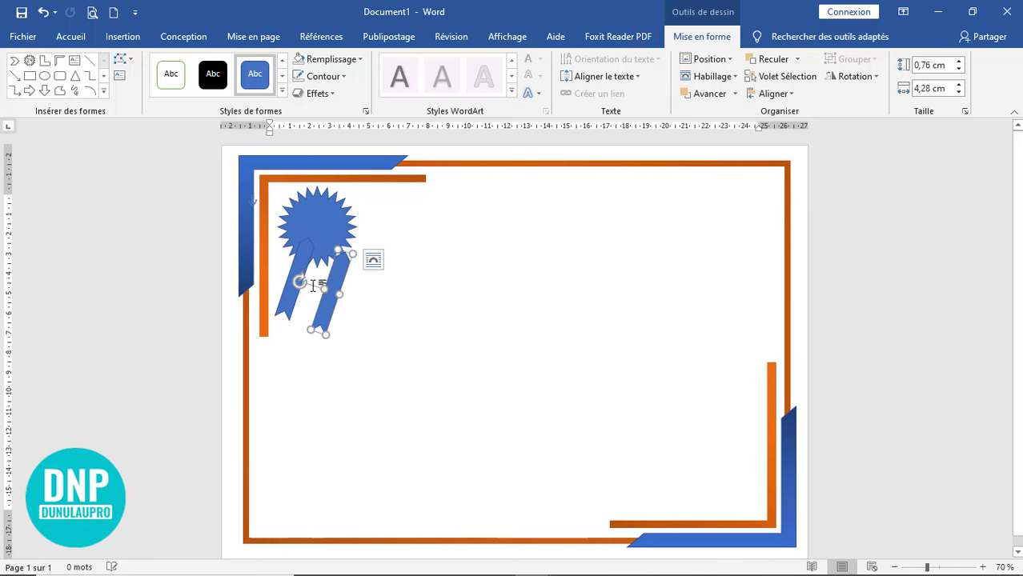
pyautogui.moveTo(297, 280); pyautogui.dragTo(330, 292)
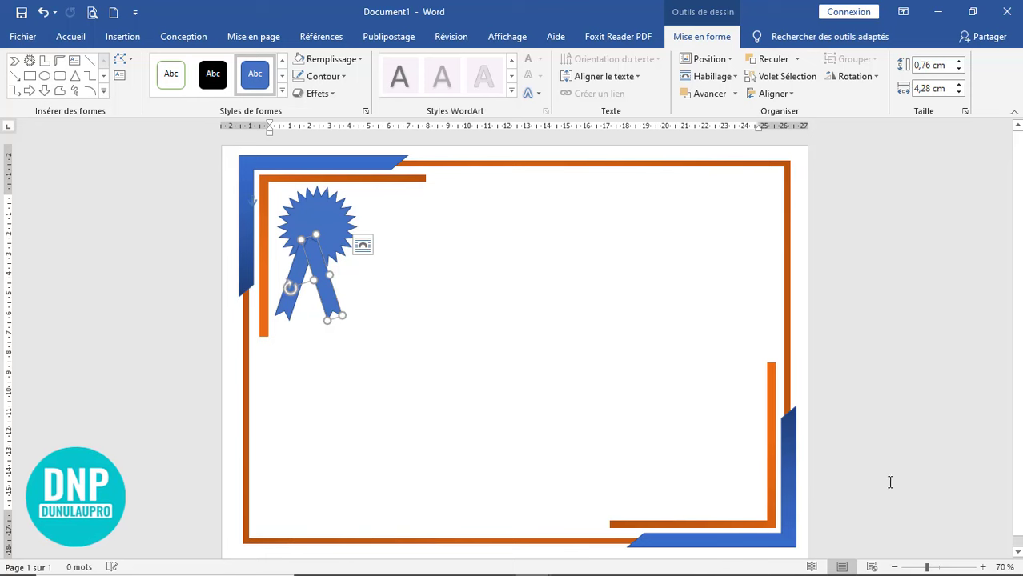
pyautogui.click(983, 567)
pyautogui.click(983, 567)
pyautogui.click(983, 568)
pyautogui.click(983, 568)
pyautogui.click(983, 568)
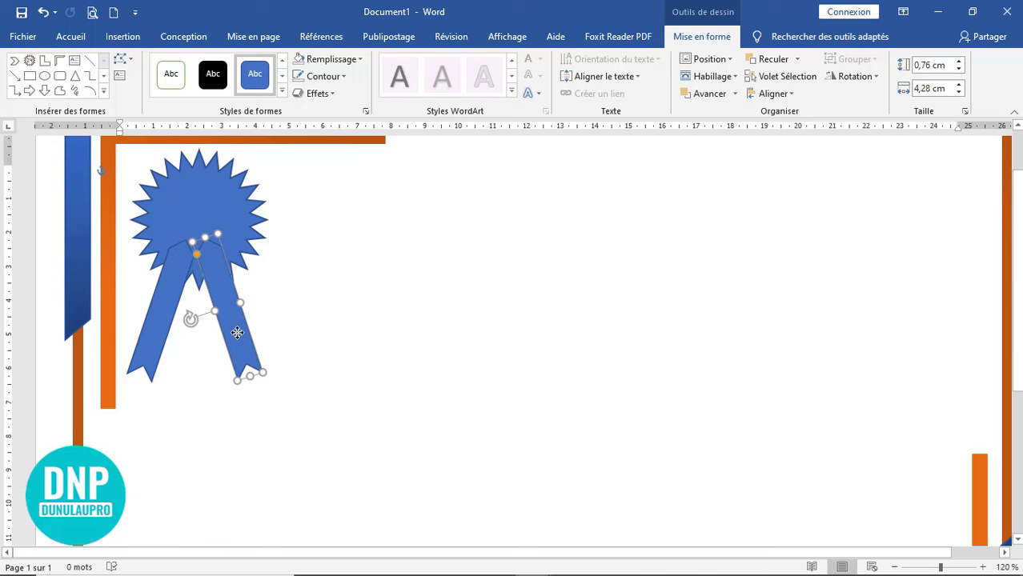
pyautogui.moveTo(237, 333); pyautogui.dragTo(233, 335)
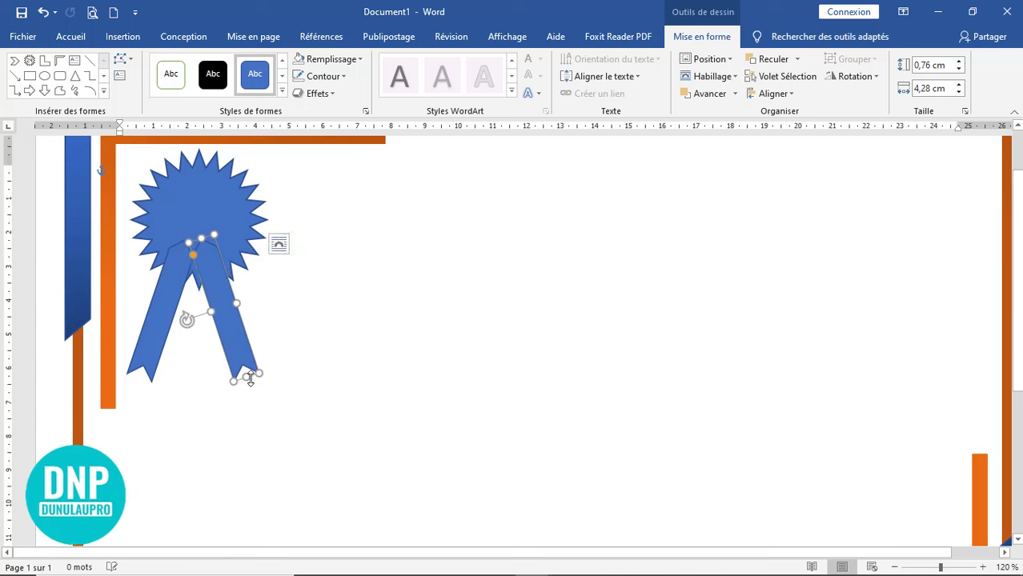
# Step: Shorten both ribbons slightly from their lower ends to matching lengths, and deselect them
pyautogui.moveTo(245, 378); pyautogui.dragTo(240, 352)
pyautogui.click(152, 366)
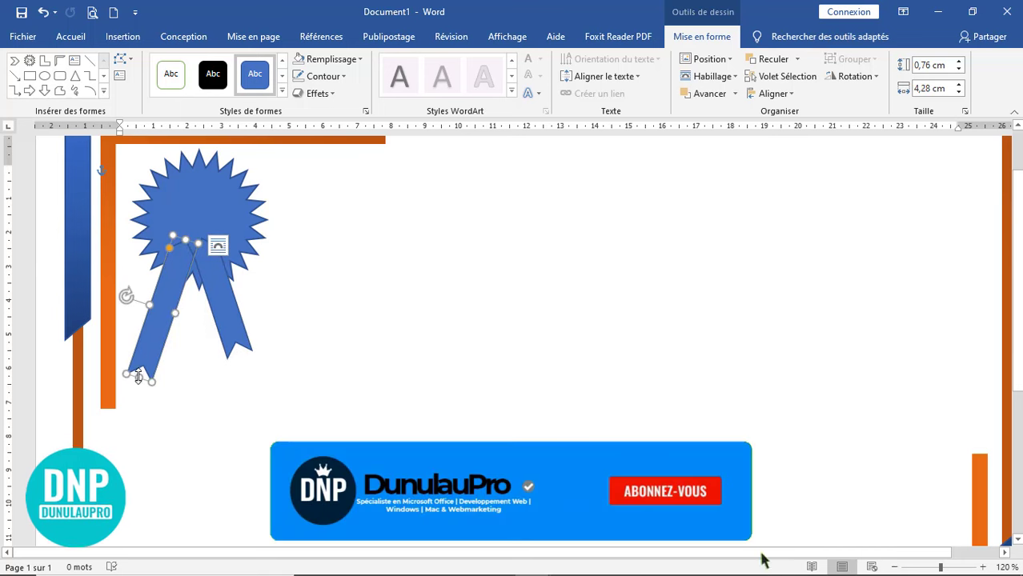
pyautogui.moveTo(140, 377); pyautogui.dragTo(151, 358)
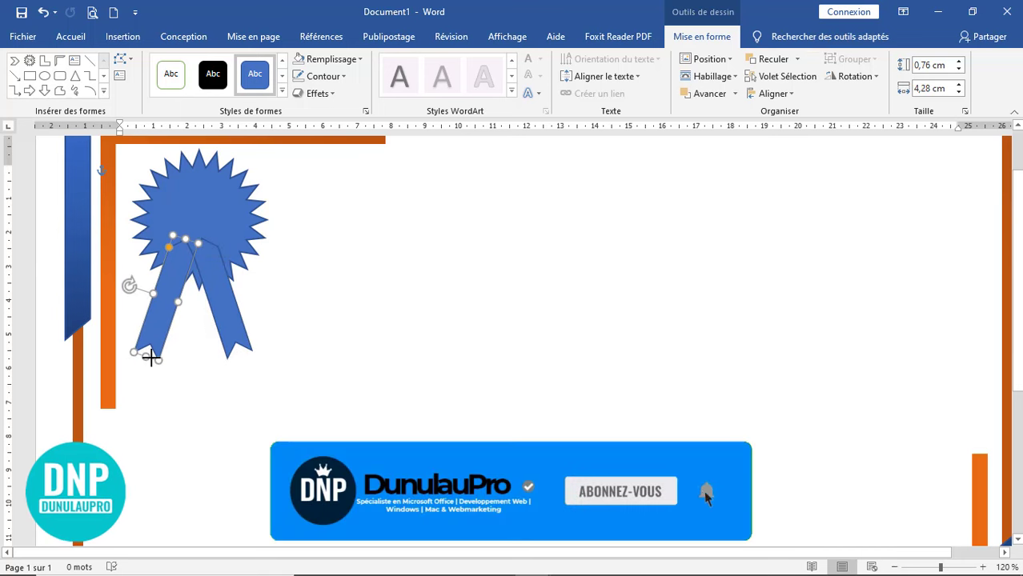
pyautogui.click(329, 342)
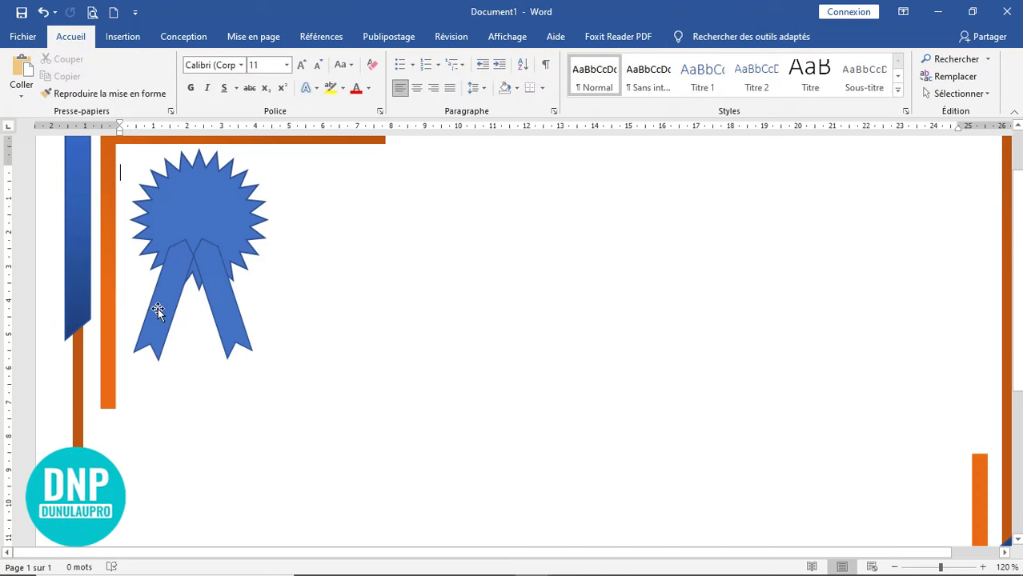
# Step: Group the two ribbons hanging from the star
pyautogui.click(158, 302)
pyautogui.keyDown('shift'); pyautogui.click(235, 317); pyautogui.keyUp('shift')
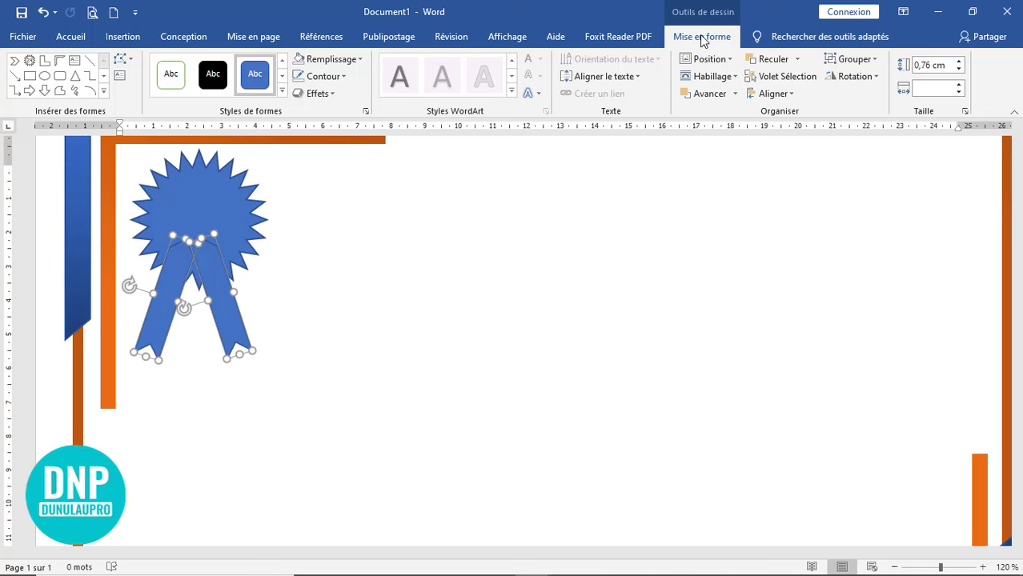
pyautogui.click(868, 60)
pyautogui.click(864, 78)
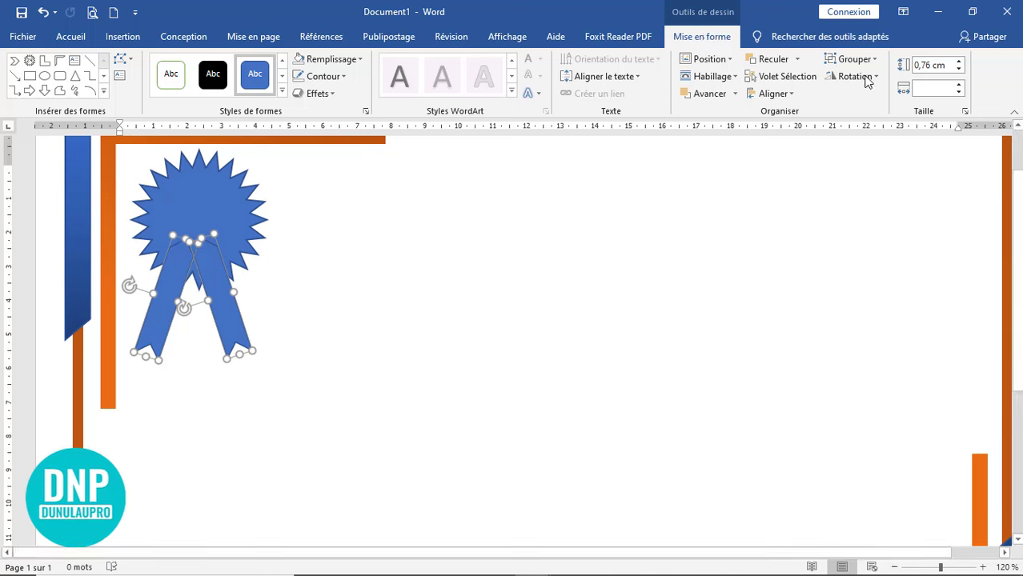
# Step: Bring the 24-point star to the front so it covers the upper ends of the ribbons, and deselect it
pyautogui.click(230, 171)
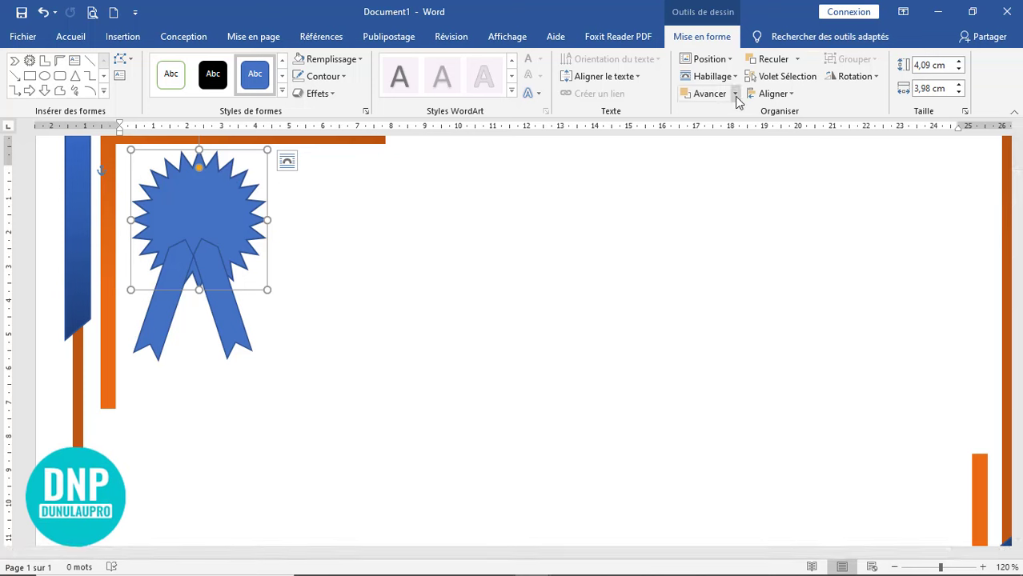
pyautogui.click(735, 94)
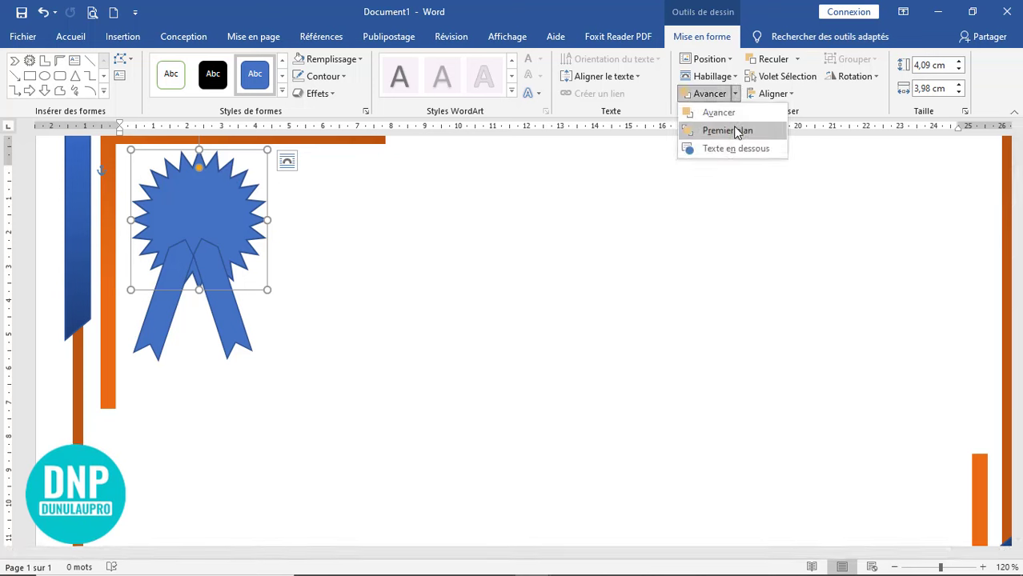
pyautogui.click(735, 130)
pyautogui.click(591, 285)
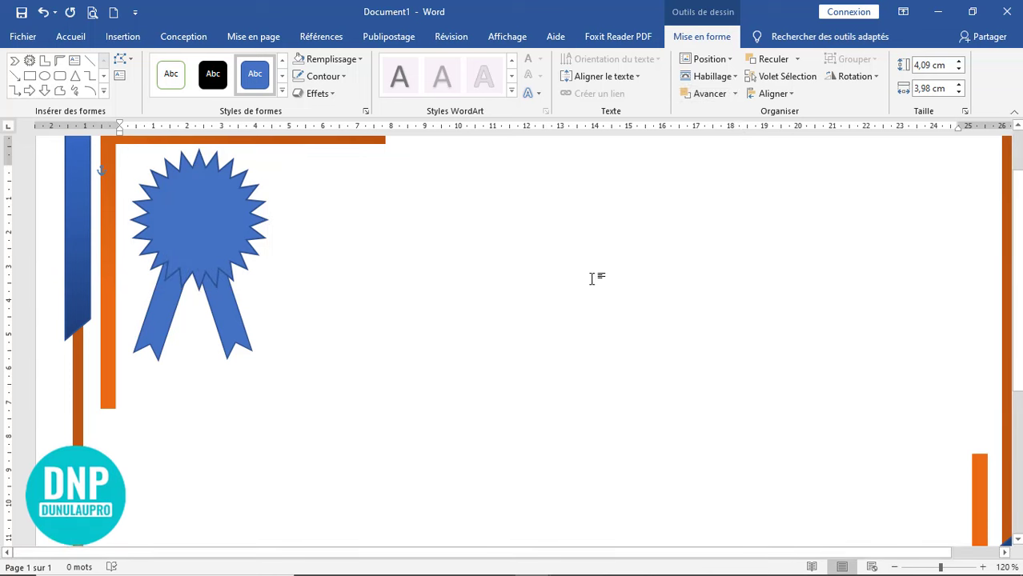
# Step: Fill the 24-point star with standard yellow, remove its outline and deselect it
pyautogui.click(219, 241)
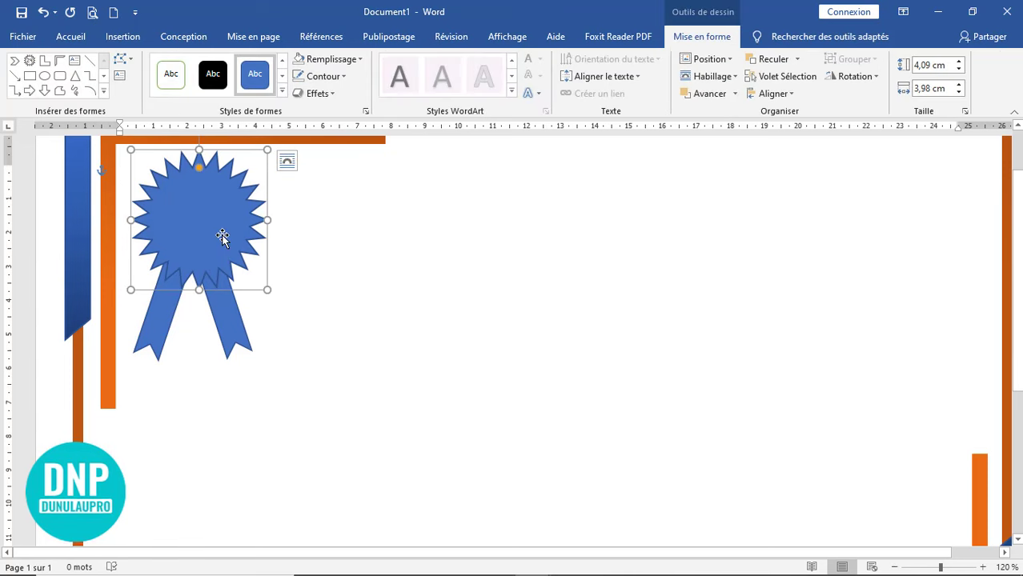
pyautogui.click(361, 60)
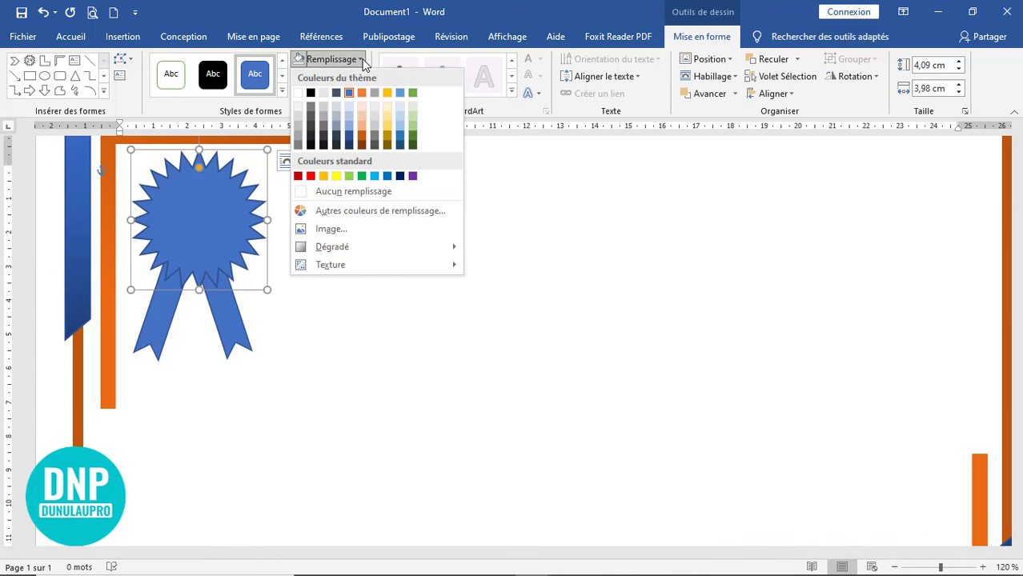
pyautogui.click(337, 180)
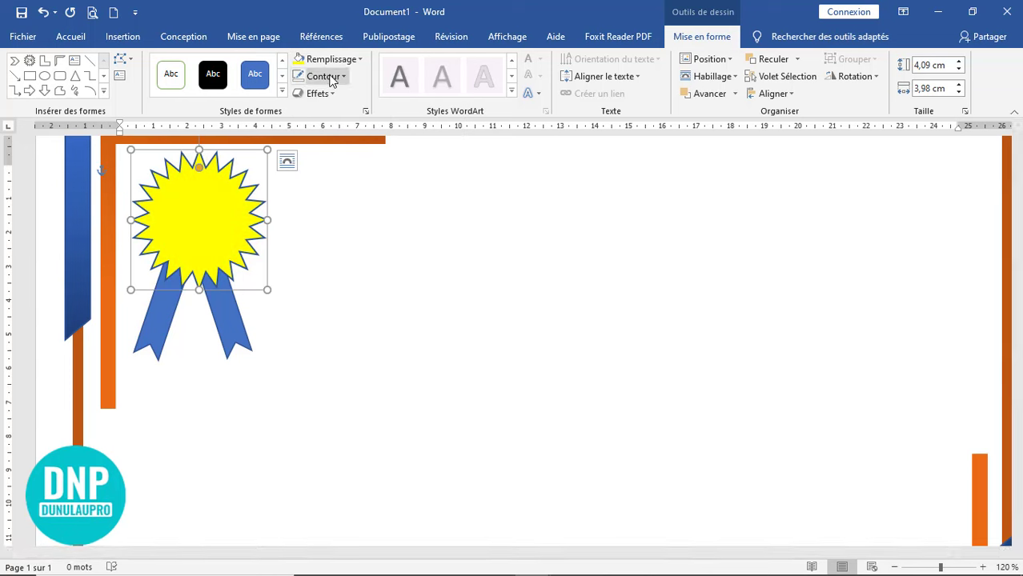
pyautogui.click(332, 80)
pyautogui.click(334, 212)
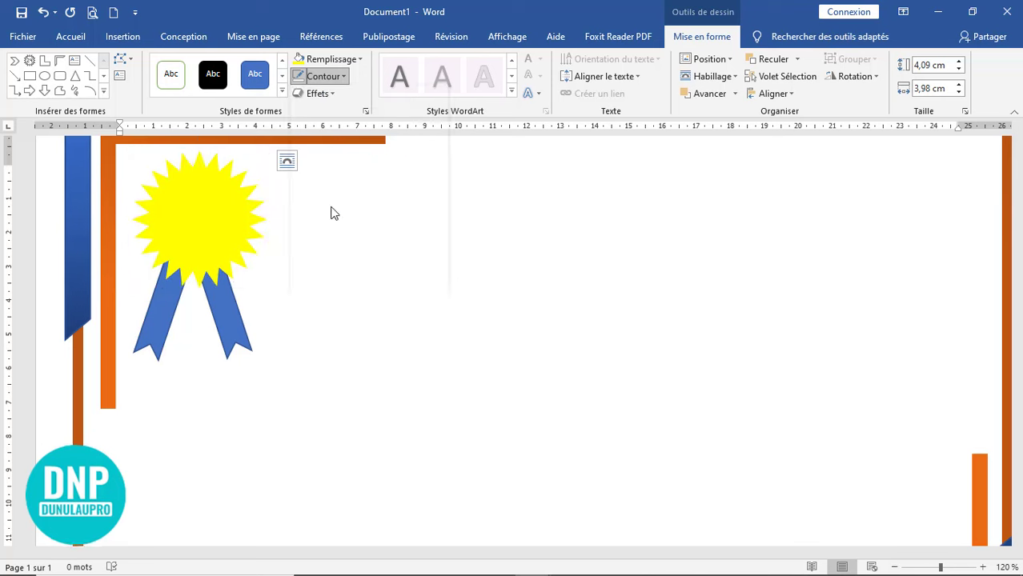
pyautogui.click(445, 267)
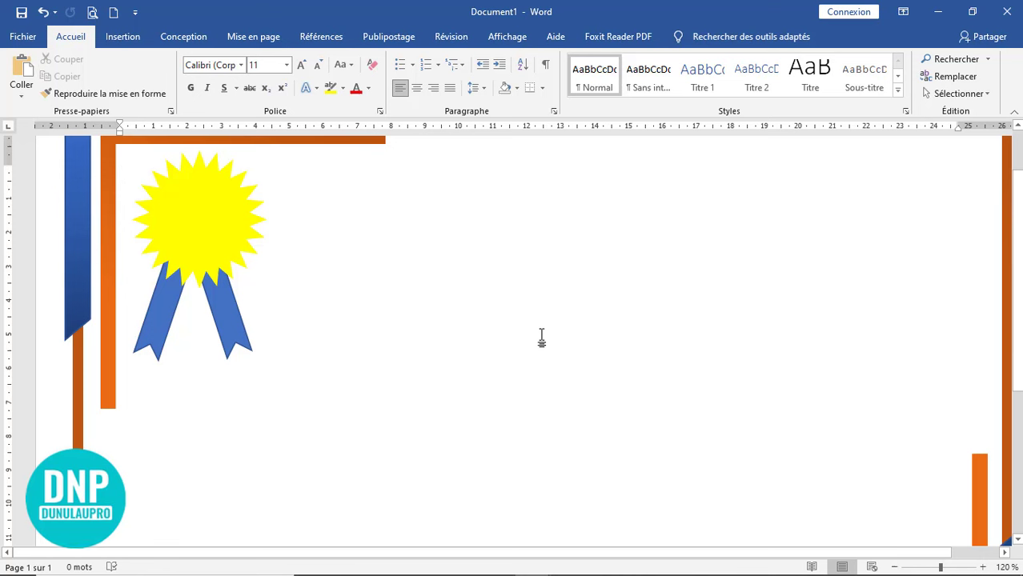
# Step: Draw an oval about 2.34 cm high and 2.21 cm wide over the middle of the yellow star
pyautogui.click(122, 37)
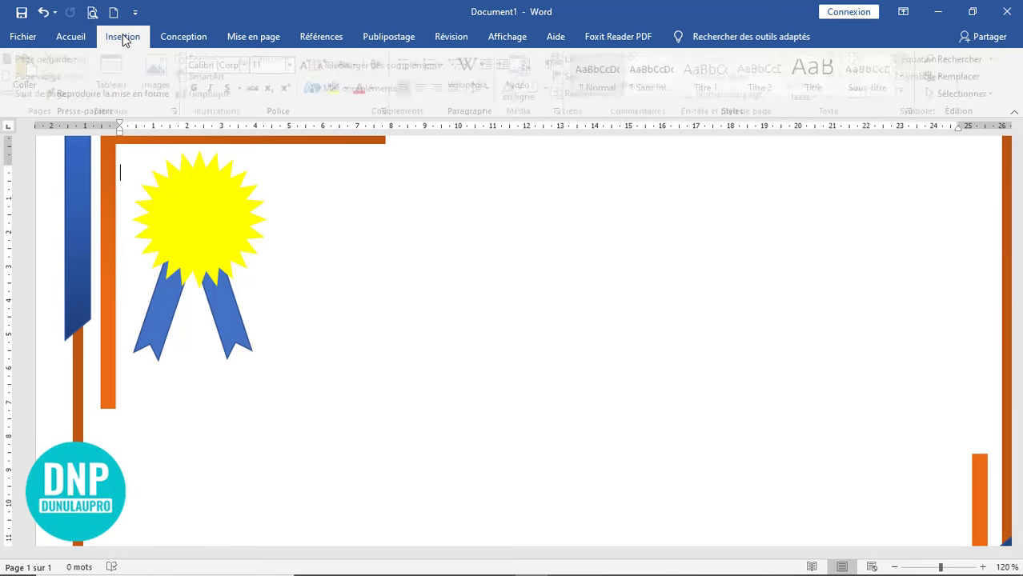
pyautogui.click(231, 62)
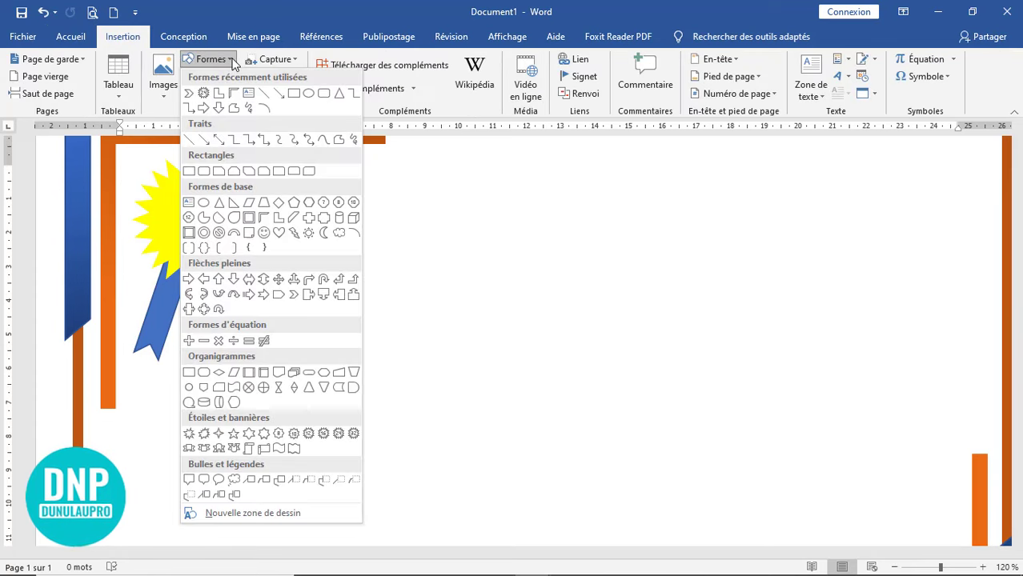
pyautogui.click(309, 94)
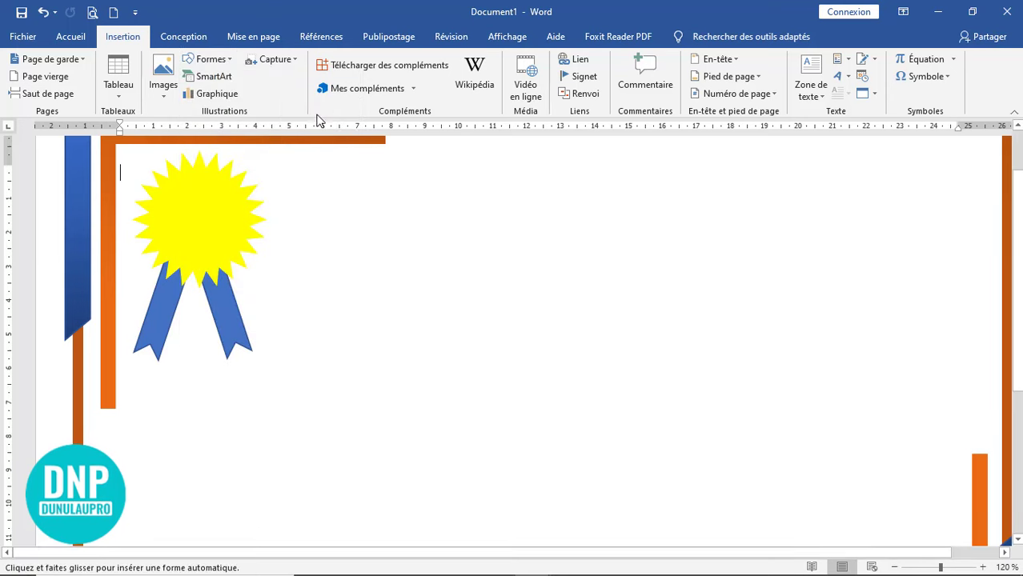
pyautogui.moveTo(165, 184); pyautogui.dragTo(241, 262)
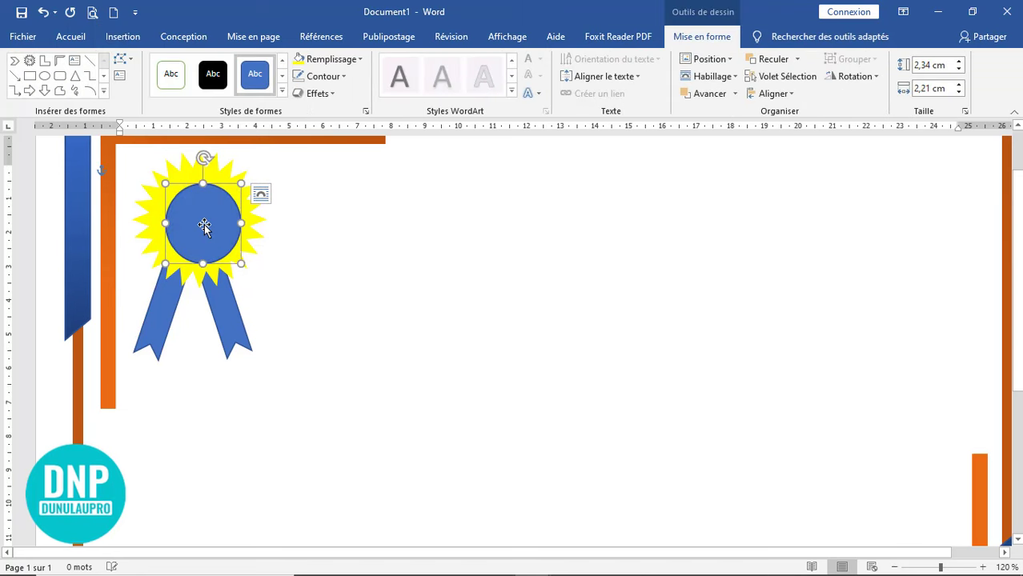
# Step: Enlarge the blue oval to a circle about 2.72 cm across, centre it on the yellow star and deselect it
pyautogui.moveTo(206, 223); pyautogui.dragTo(194, 217)
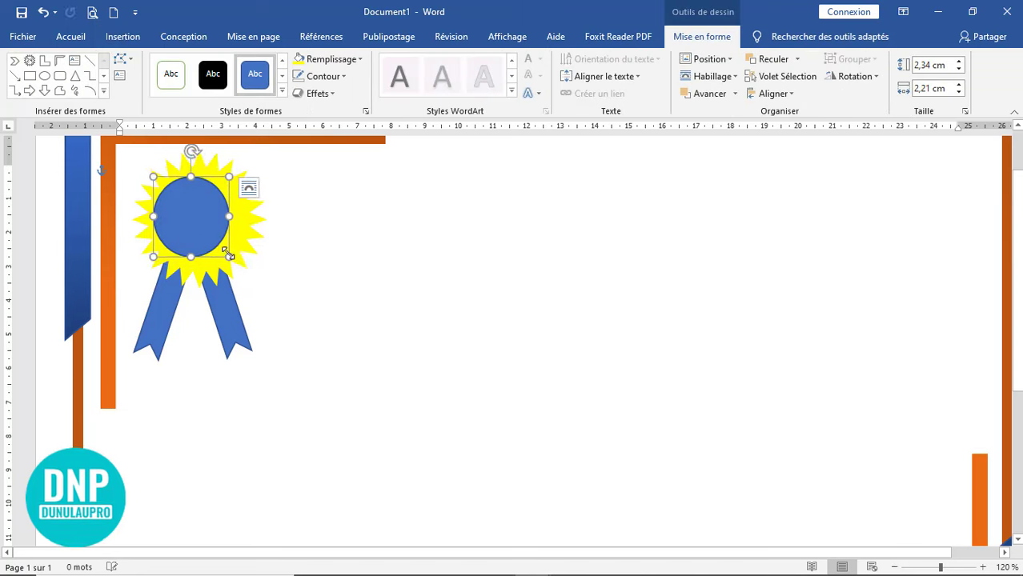
pyautogui.moveTo(228, 256); pyautogui.dragTo(241, 262)
pyautogui.moveTo(205, 225); pyautogui.dragTo(205, 218)
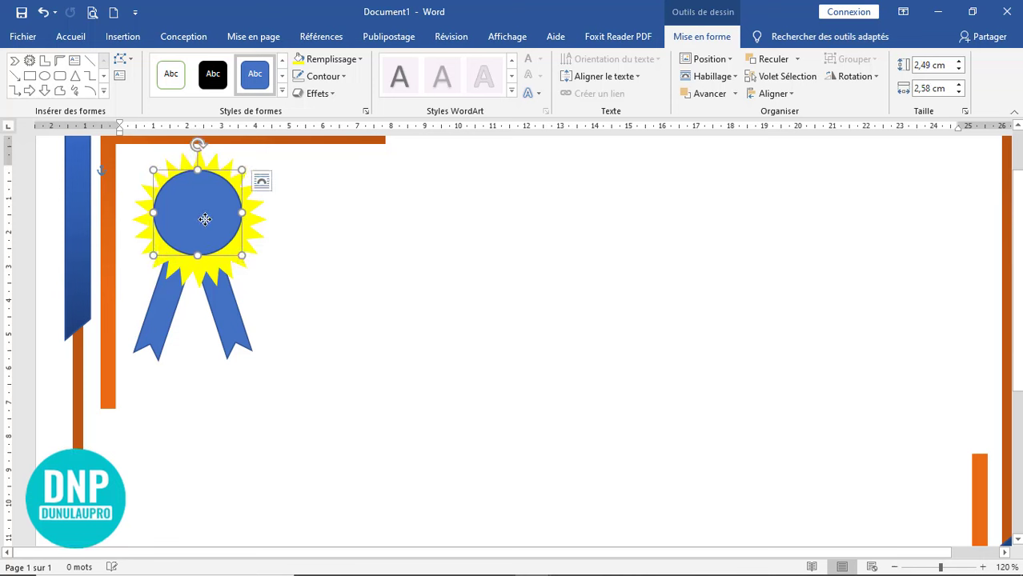
pyautogui.moveTo(241, 256); pyautogui.dragTo(245, 263)
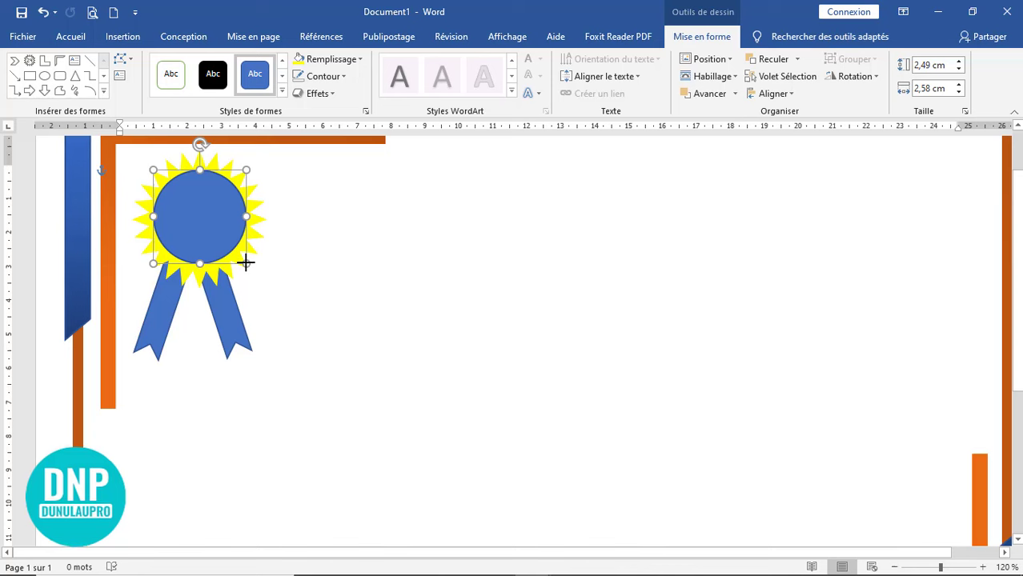
pyautogui.click(324, 261)
# Step: Change the 24-point star's fill to the theme's gold colour
pyautogui.click(244, 259)
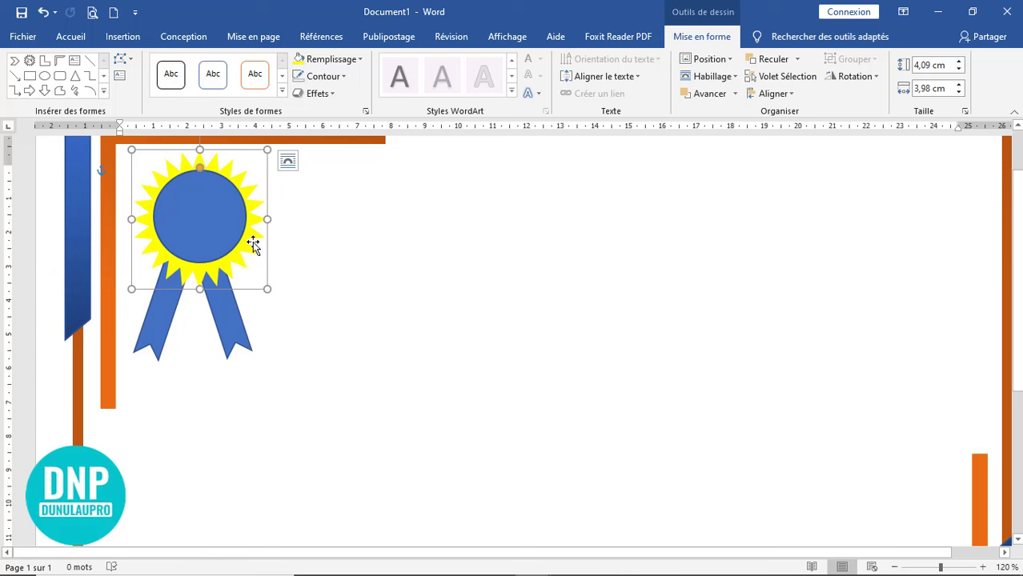
pyautogui.click(354, 60)
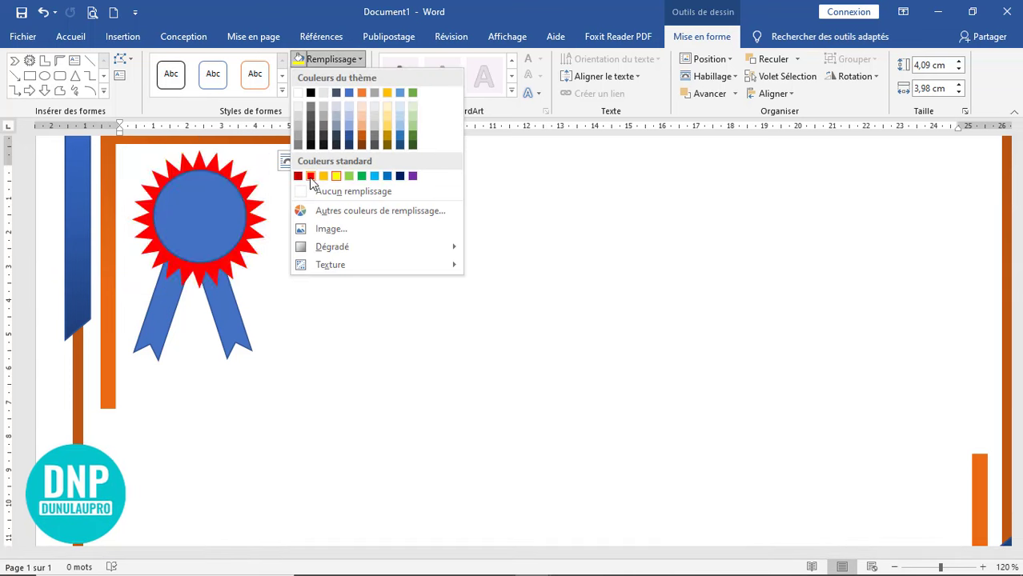
pyautogui.click(387, 95)
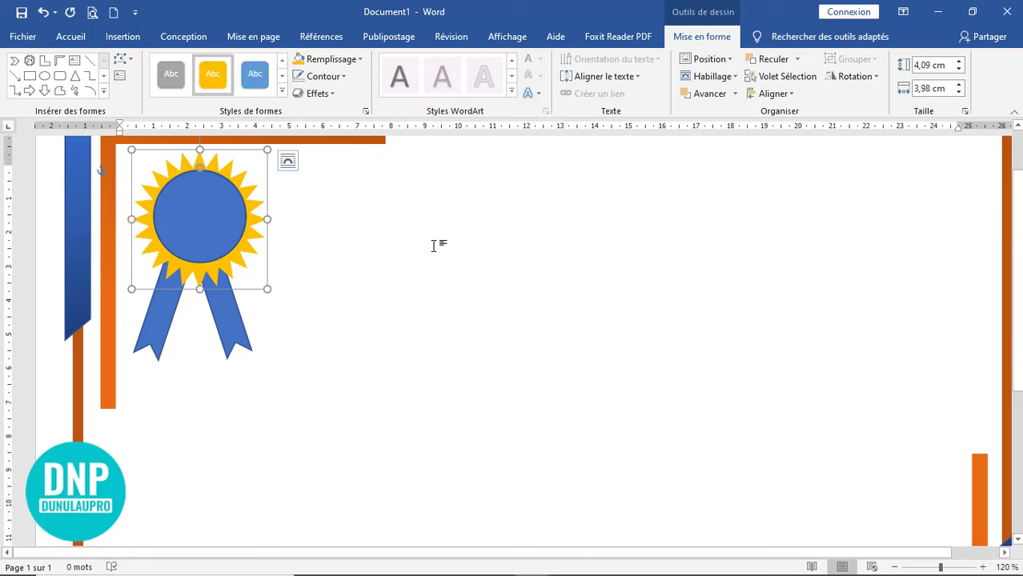
# Step: Apply the second preset shape effect from the first row of predefined styles to the blue circle, and deselect it
pyautogui.click(208, 217)
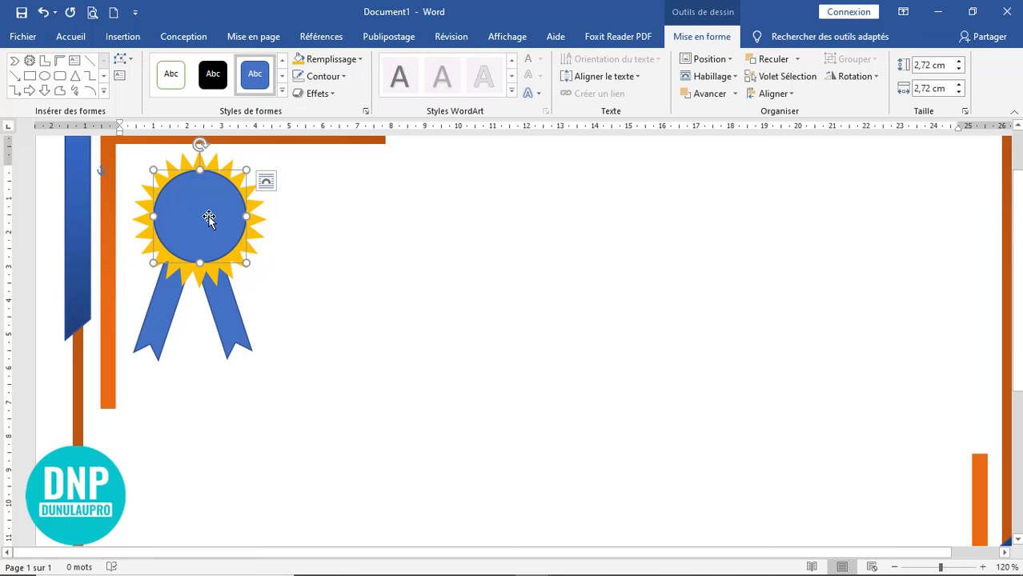
pyautogui.click(336, 95)
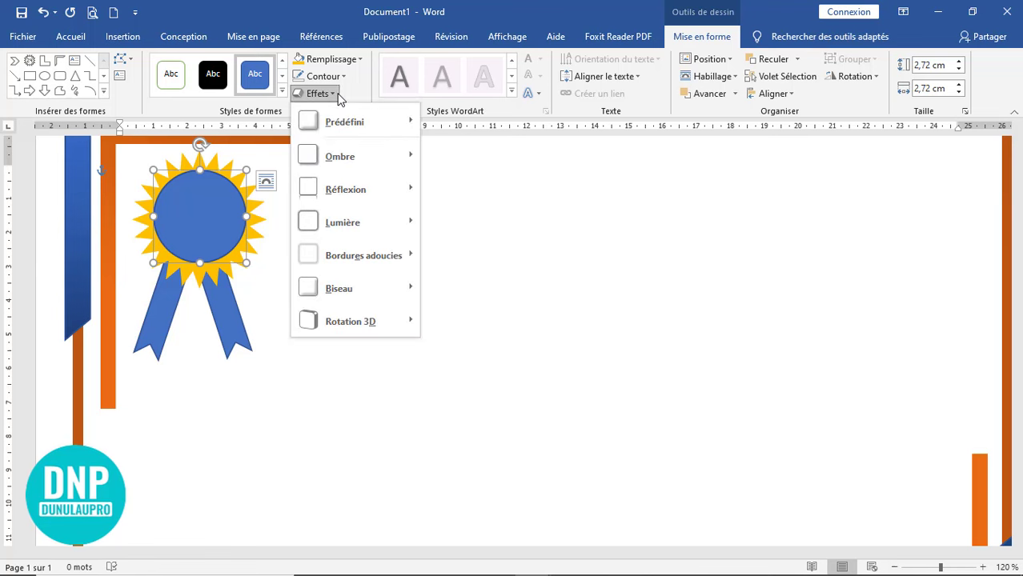
pyautogui.moveTo(337, 128)
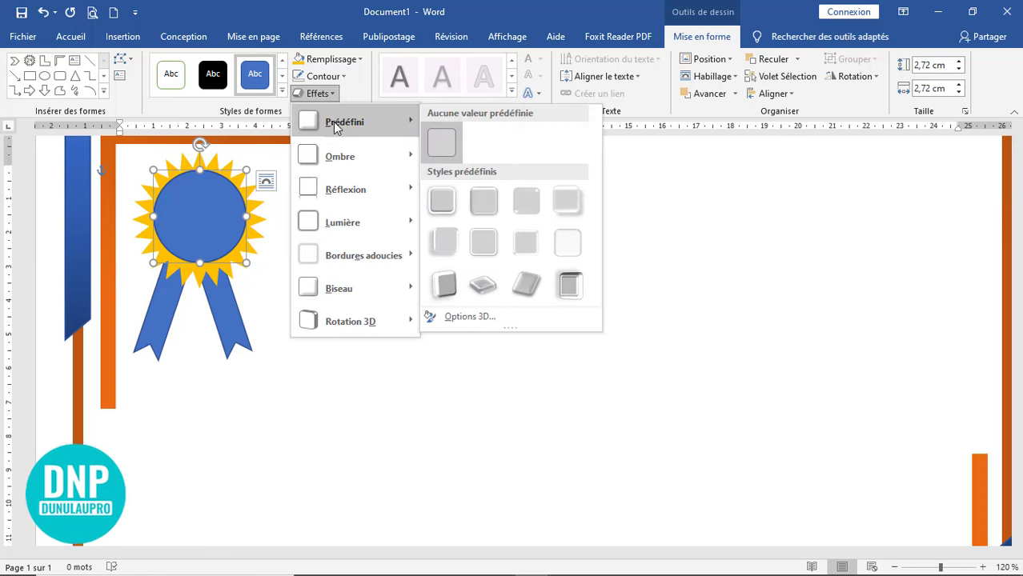
pyautogui.click(486, 202)
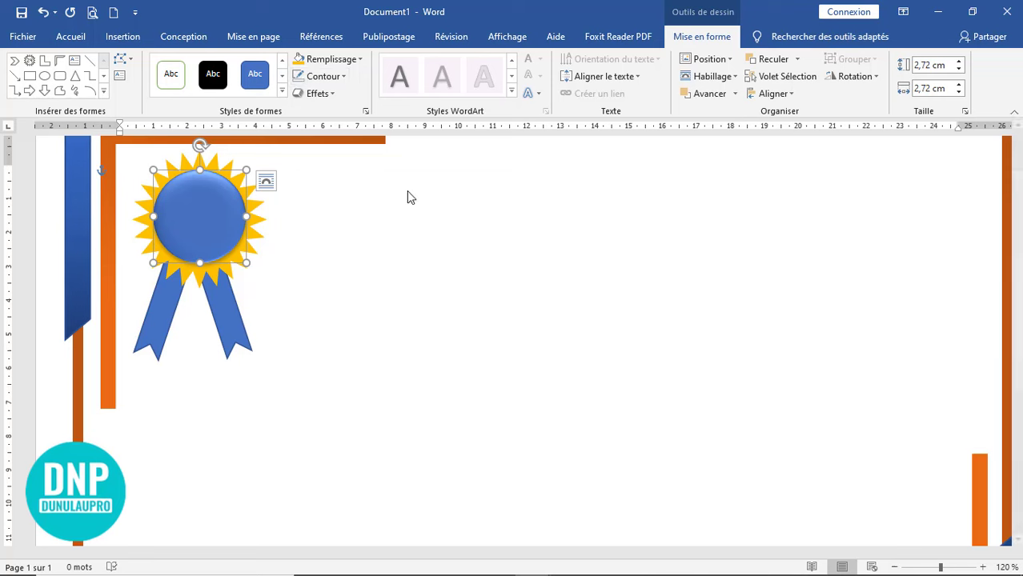
pyautogui.click(417, 222)
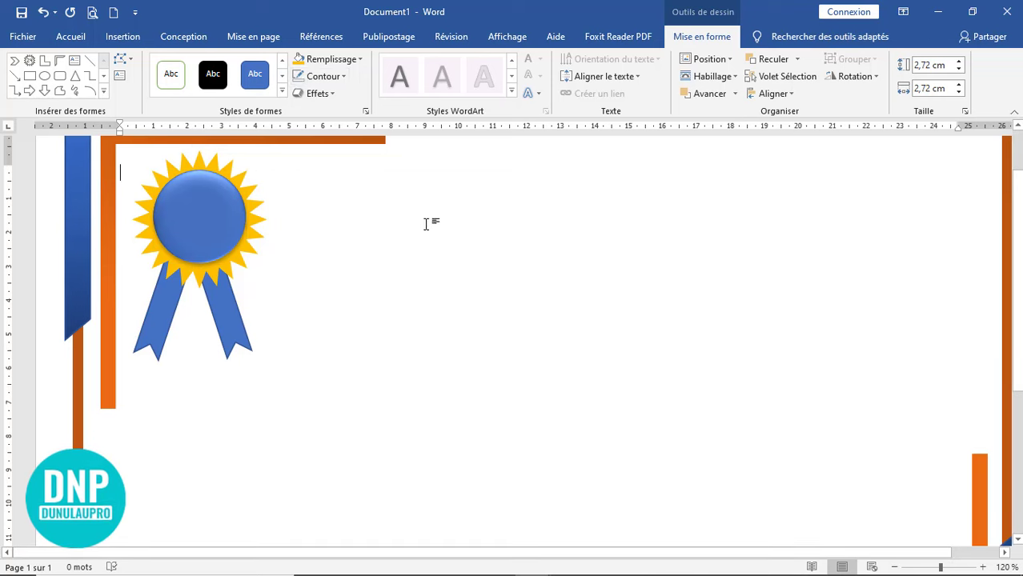
pyautogui.click(201, 232)
pyautogui.click(333, 322)
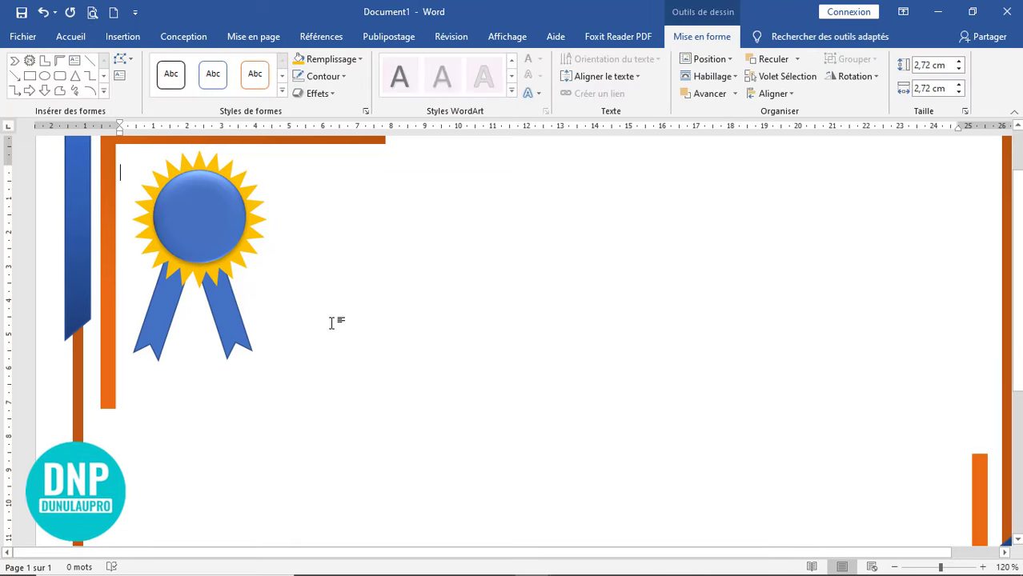
# Step: Shorten the grouped ribbons by raising the group's lower edge, and deselect the group
pyautogui.click(228, 320)
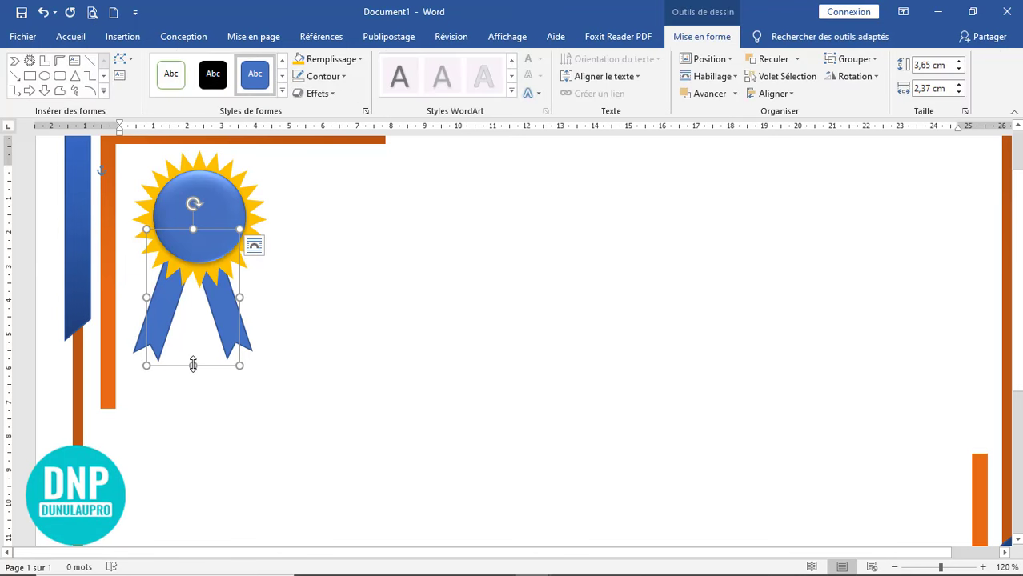
pyautogui.moveTo(193, 365); pyautogui.dragTo(196, 340)
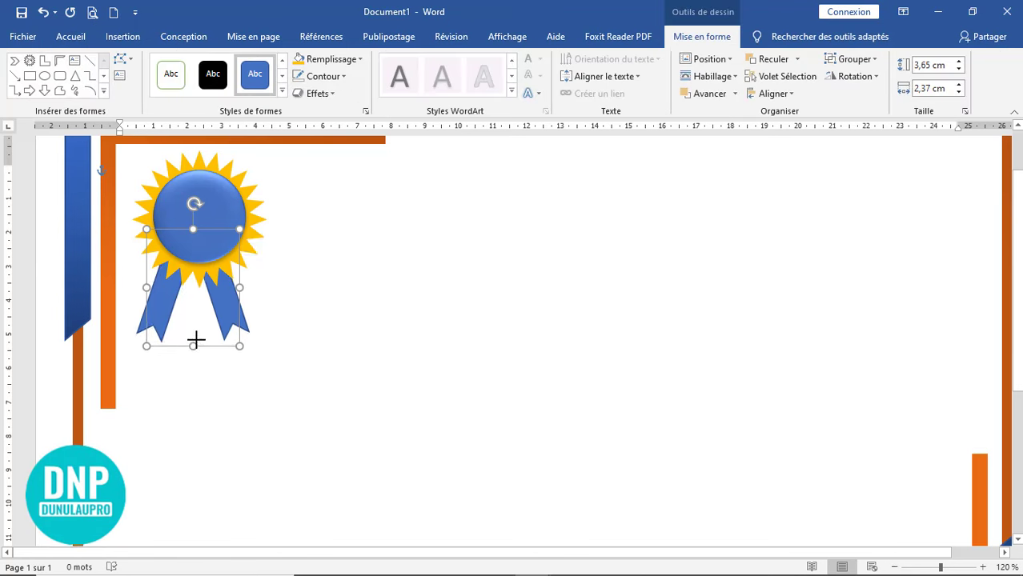
pyautogui.click(270, 309)
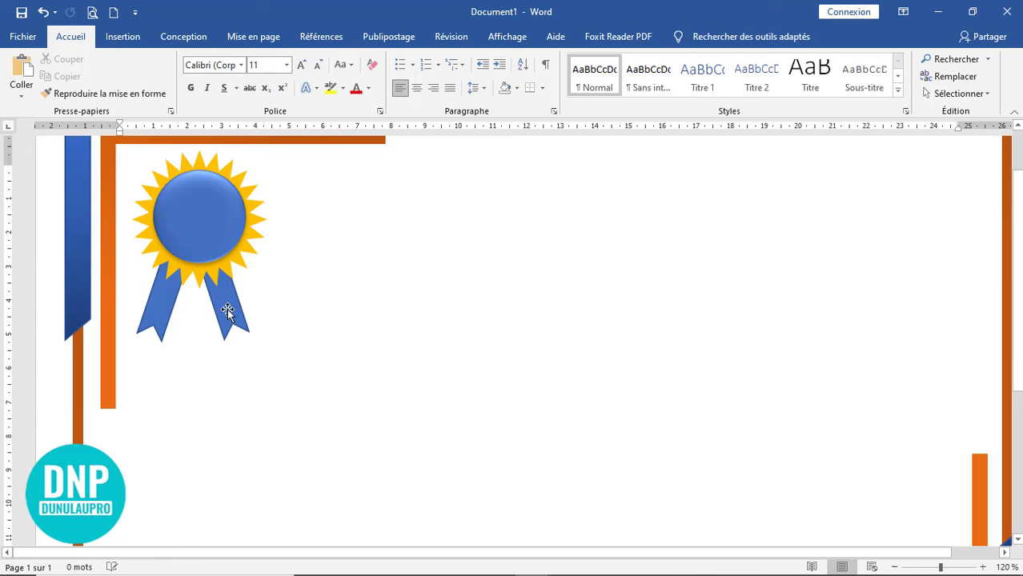
# Step: Remove the outline of the medal's right ribbon within the group, and deselect it
pyautogui.click(228, 308)
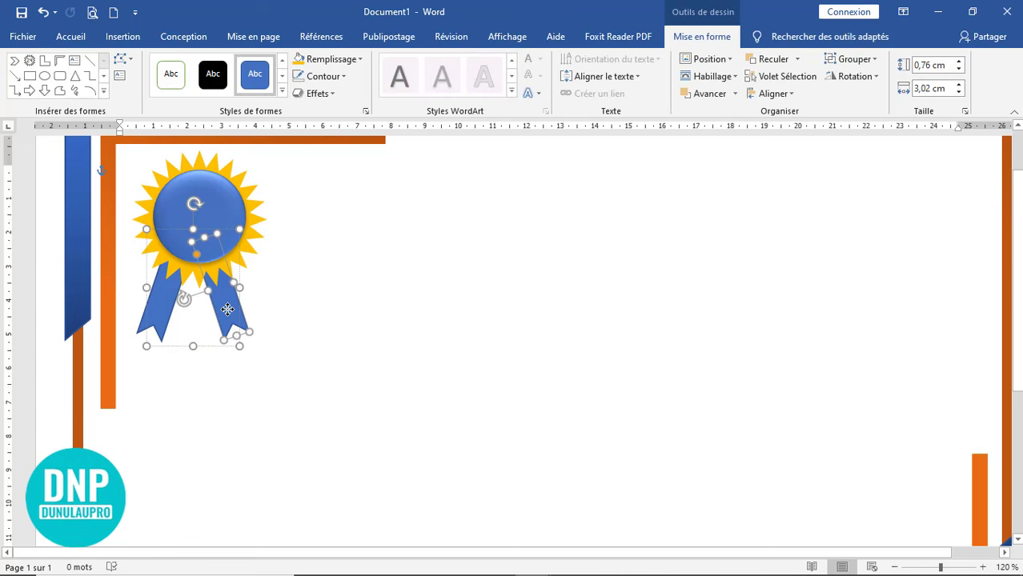
pyautogui.click(298, 77)
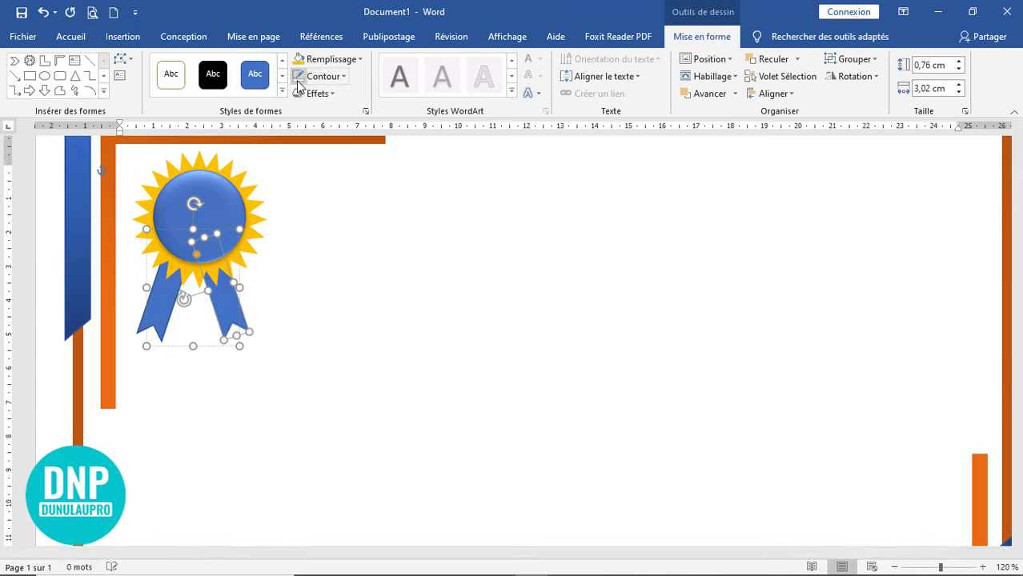
pyautogui.click(439, 341)
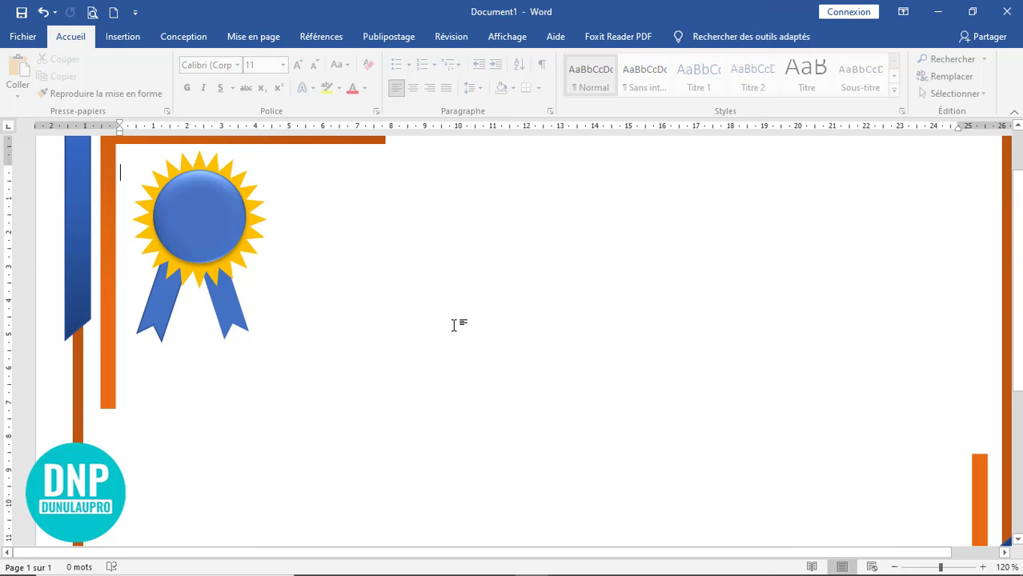
# Step: Nudge the ribbon group slightly to the right to centre it under the star, and deselect it
pyautogui.click(238, 310)
pyautogui.press('Right')
pyautogui.press('Right')
pyautogui.press('Right')
pyautogui.press('Right')
pyautogui.press('Right')
pyautogui.press('Right')
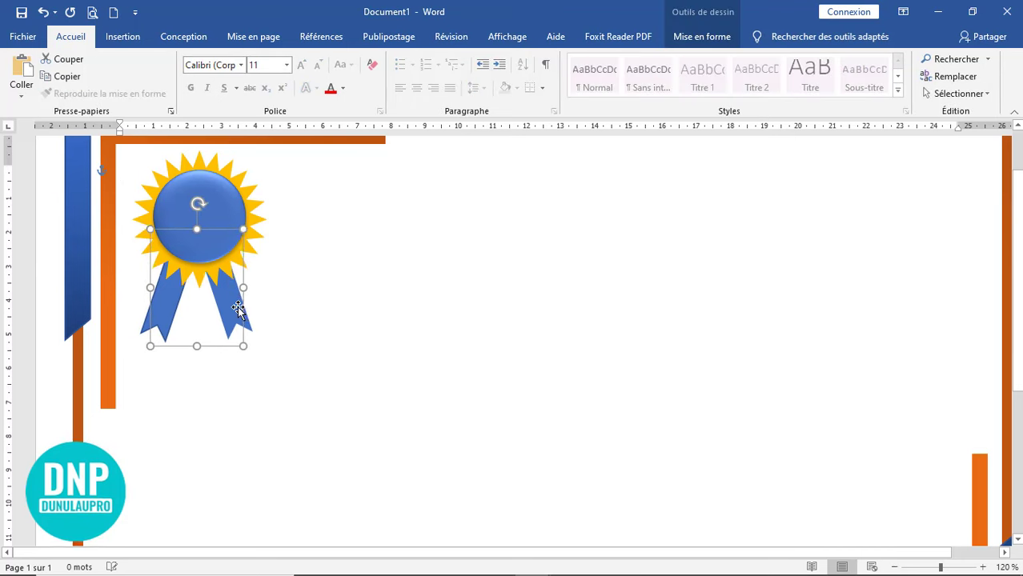
pyautogui.press('Right')
pyautogui.press('Right')
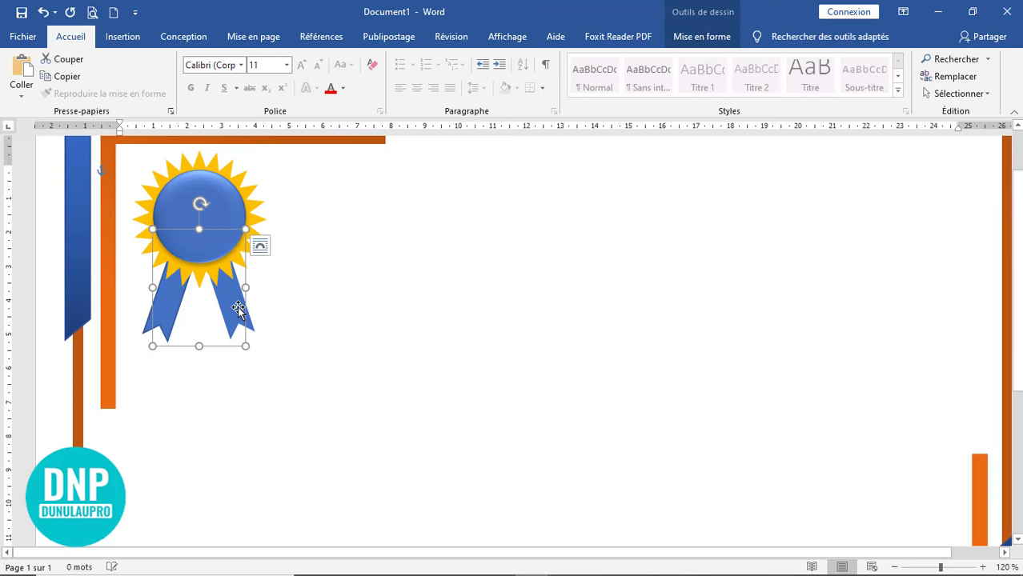
pyautogui.click(536, 376)
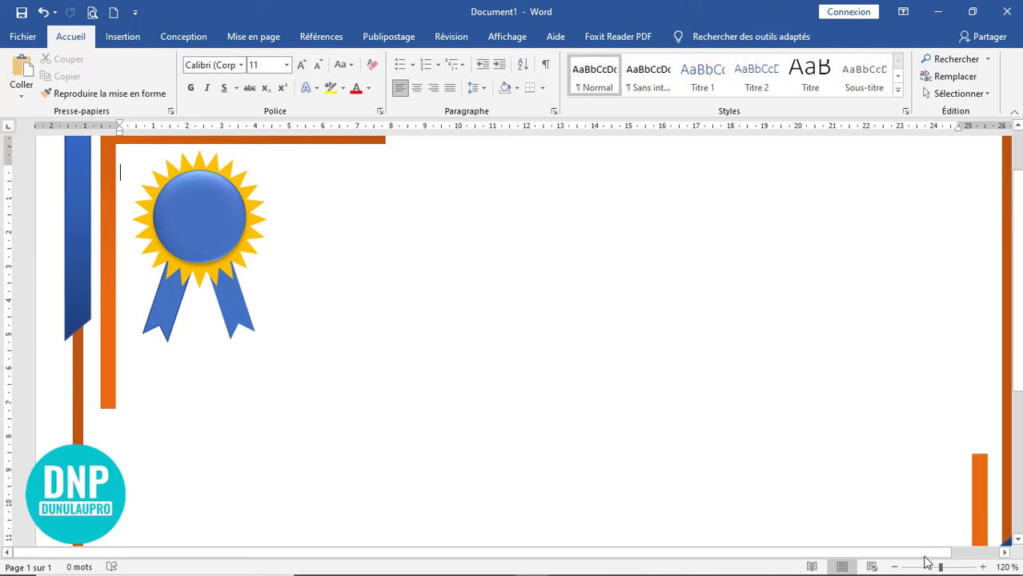
# Step: Examine the whole page layout at 50% zoom, and return to a 110% view
pyautogui.click(894, 567)
pyautogui.click(894, 566)
pyautogui.click(894, 567)
pyautogui.click(895, 567)
pyautogui.click(894, 566)
pyautogui.click(894, 566)
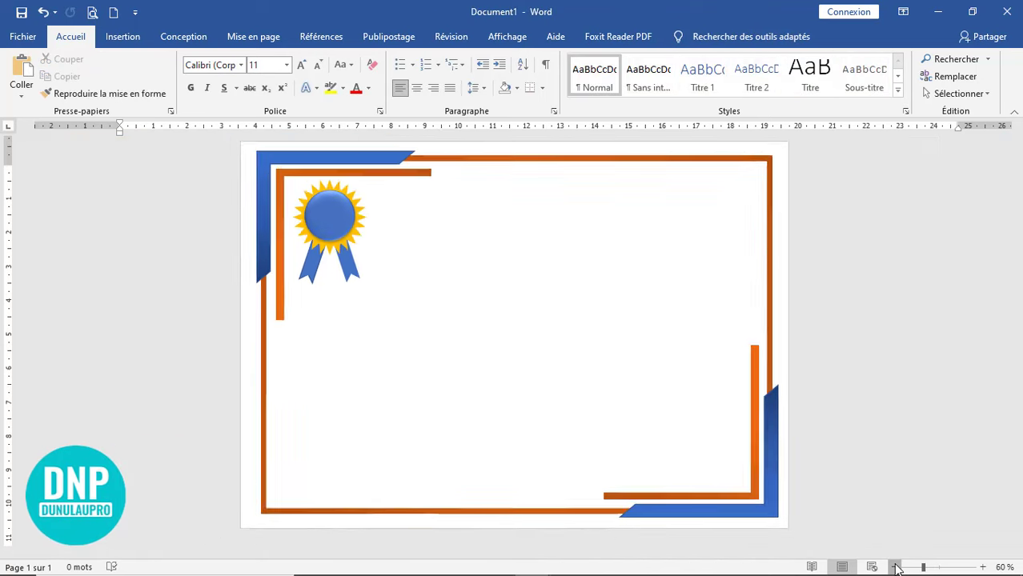
pyautogui.click(894, 567)
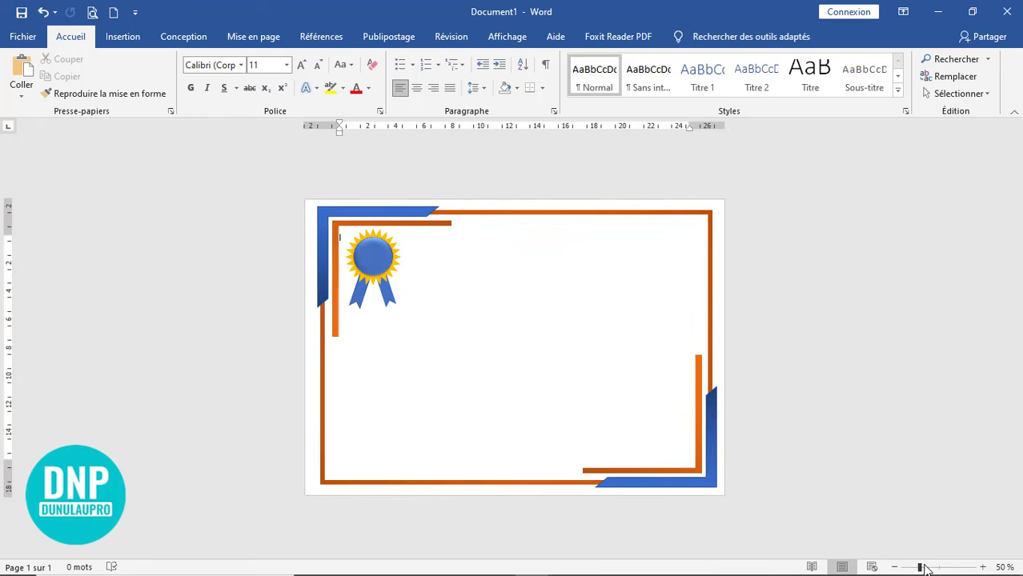
pyautogui.click(982, 567)
pyautogui.click(982, 567)
pyautogui.click(982, 566)
pyautogui.click(982, 567)
pyautogui.click(983, 567)
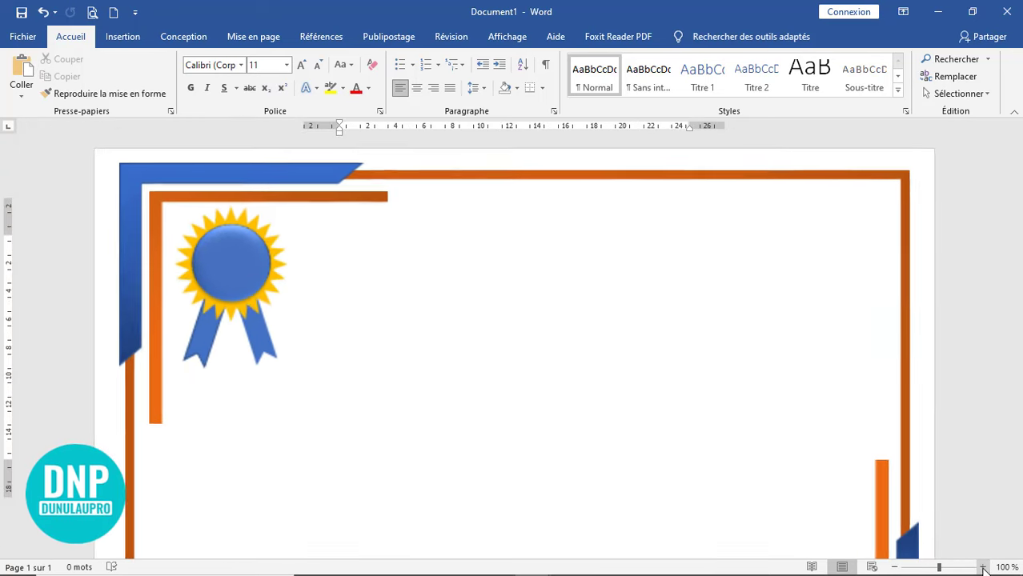
pyautogui.click(982, 567)
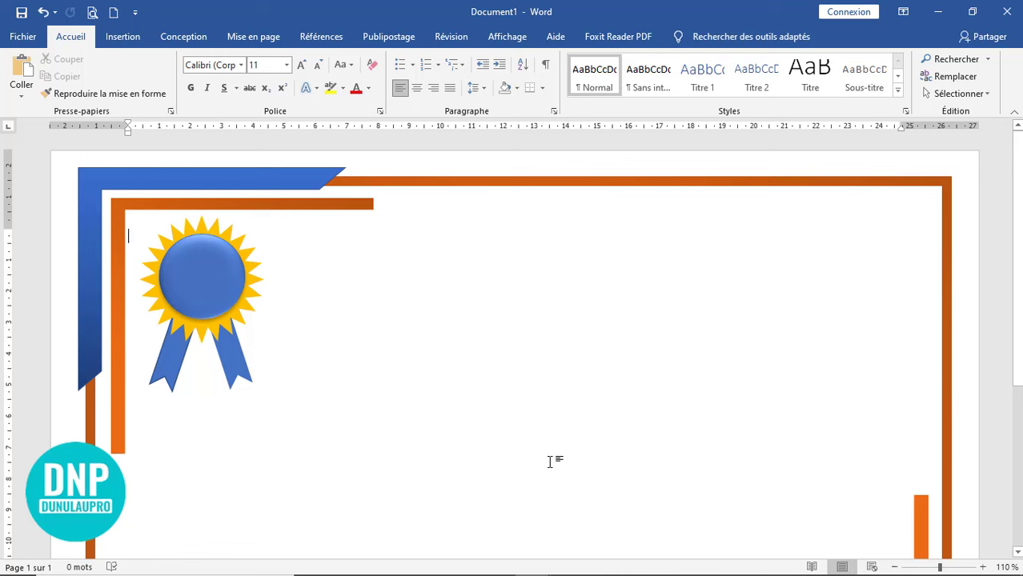
# Step: Add a text box about 3.23 cm high and 16.22 cm wide beside the medal, reading CERTIFICAT in bold, centred 50 pt Montserrat
pyautogui.click(125, 40)
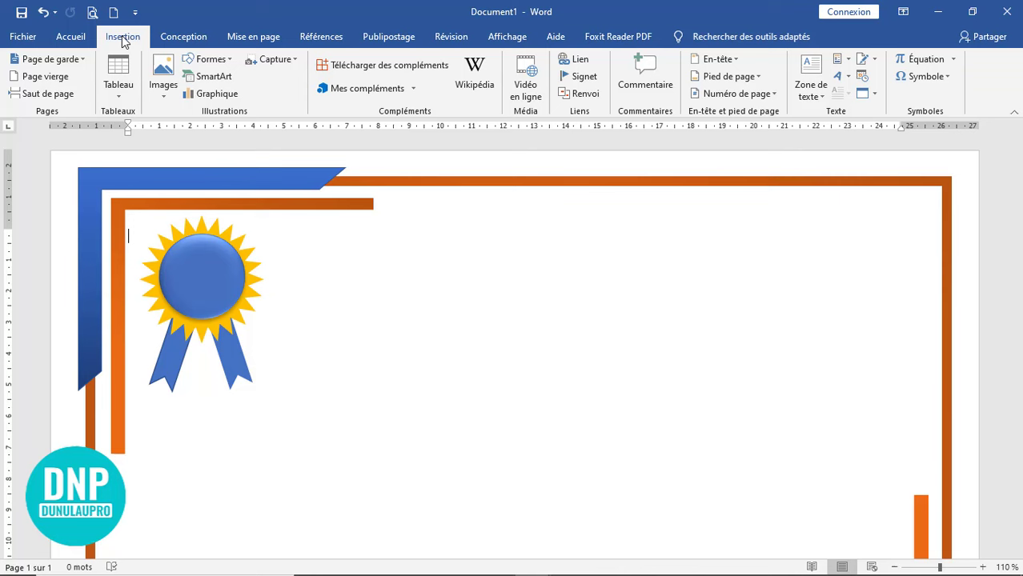
pyautogui.click(211, 59)
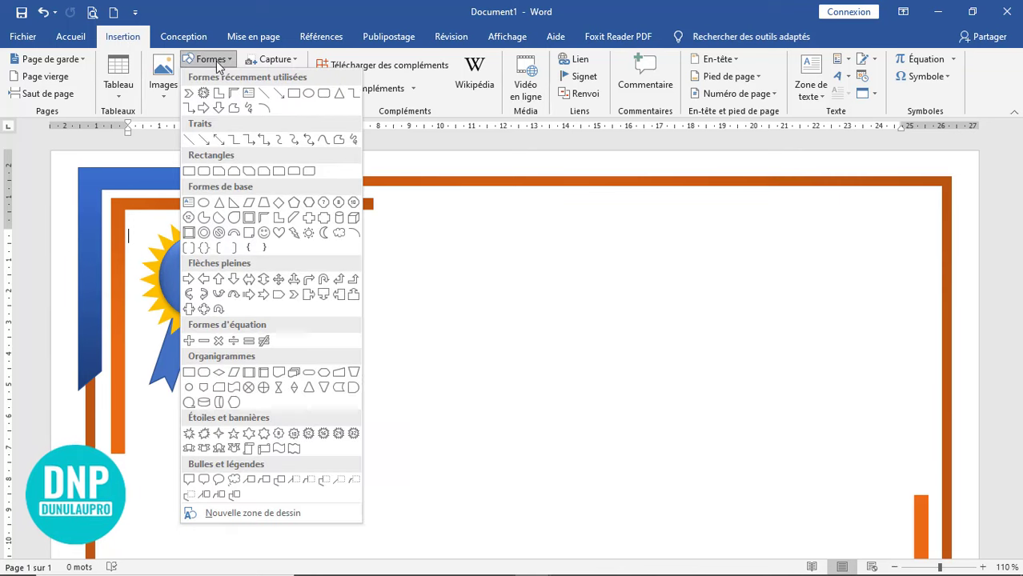
pyautogui.click(249, 95)
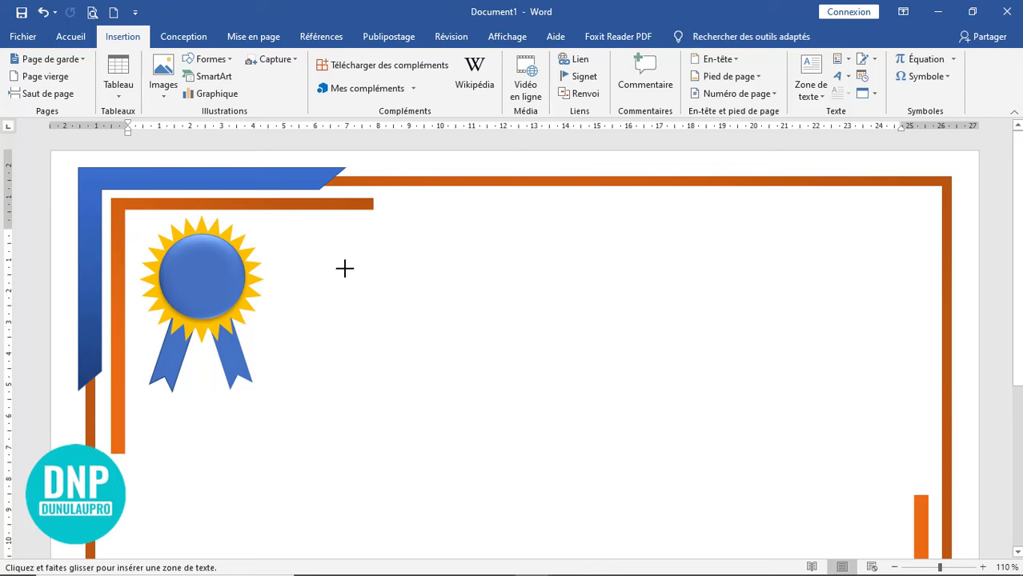
pyautogui.moveTo(344, 268); pyautogui.dragTo(853, 370)
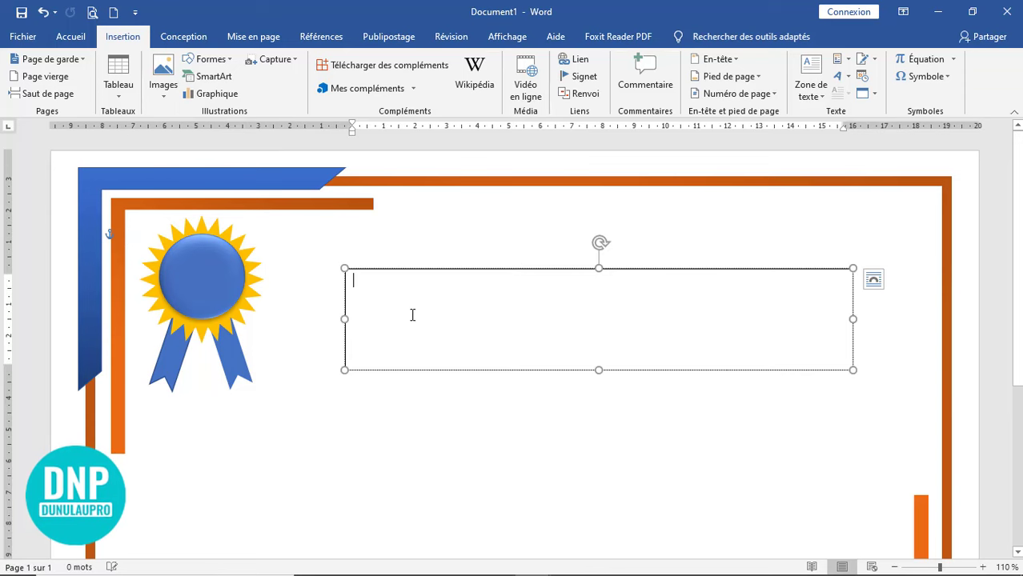
pyautogui.write('certifica')
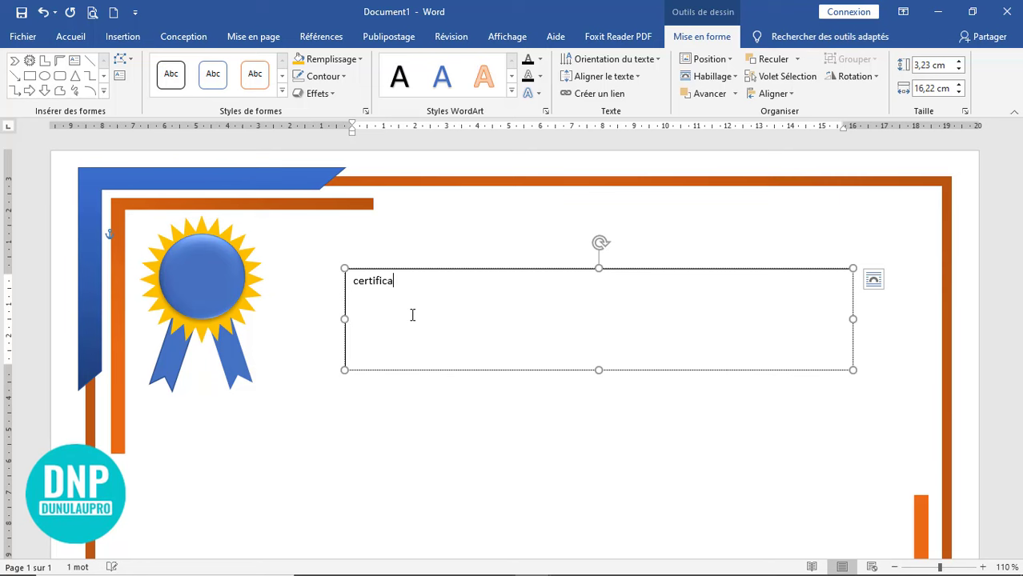
pyautogui.write('tn')
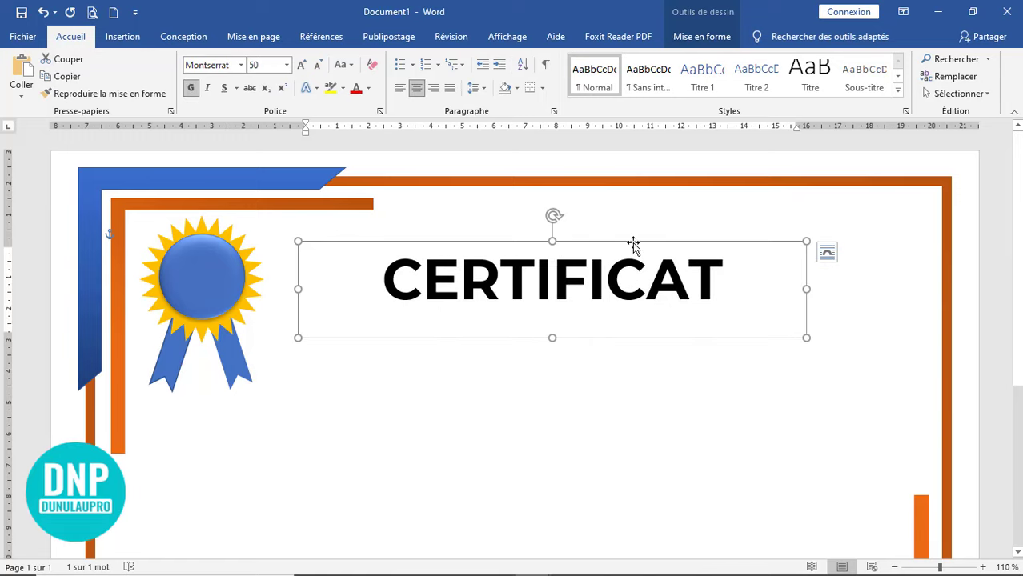
# Step: Move the CERTIFICAT text box slightly closer to the medal and reduce its height to fit the title
pyautogui.moveTo(633, 244); pyautogui.dragTo(614, 239)
pyautogui.moveTo(533, 334); pyautogui.dragTo(533, 318)
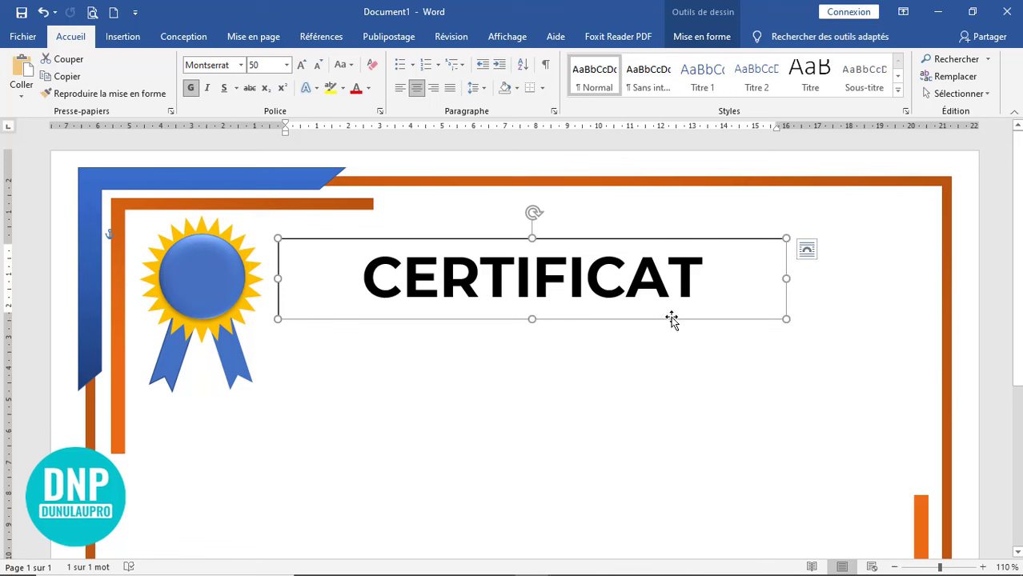
# Step: Duplicate the CERTIFICAT text box, change the copy to DE PATICIPATION at 24 pt, and shrink and place it just under the title
pyautogui.click(45, 78)
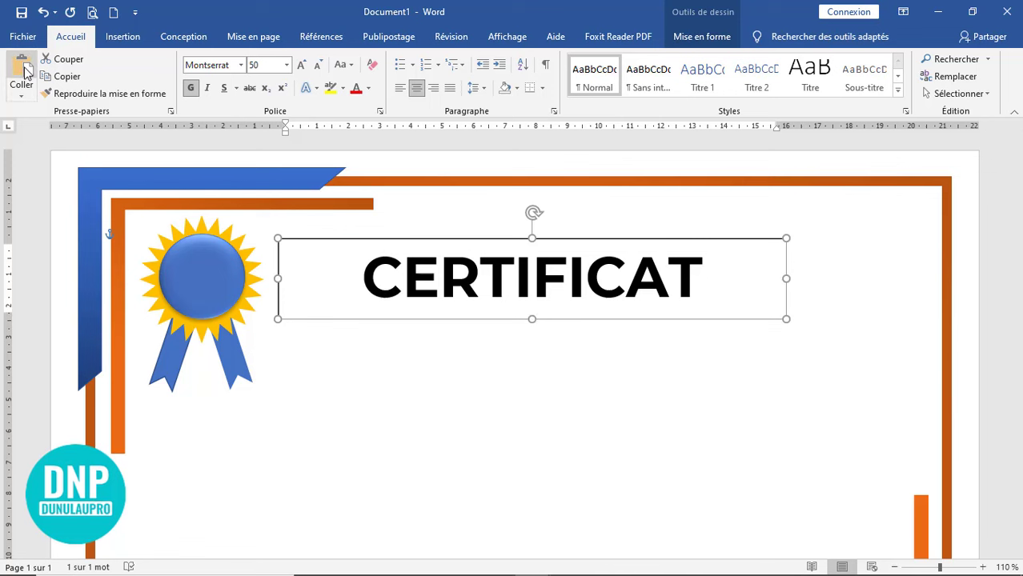
pyautogui.hotkey('ctrl', 'v')
pyautogui.moveTo(479, 380); pyautogui.dragTo(471, 396)
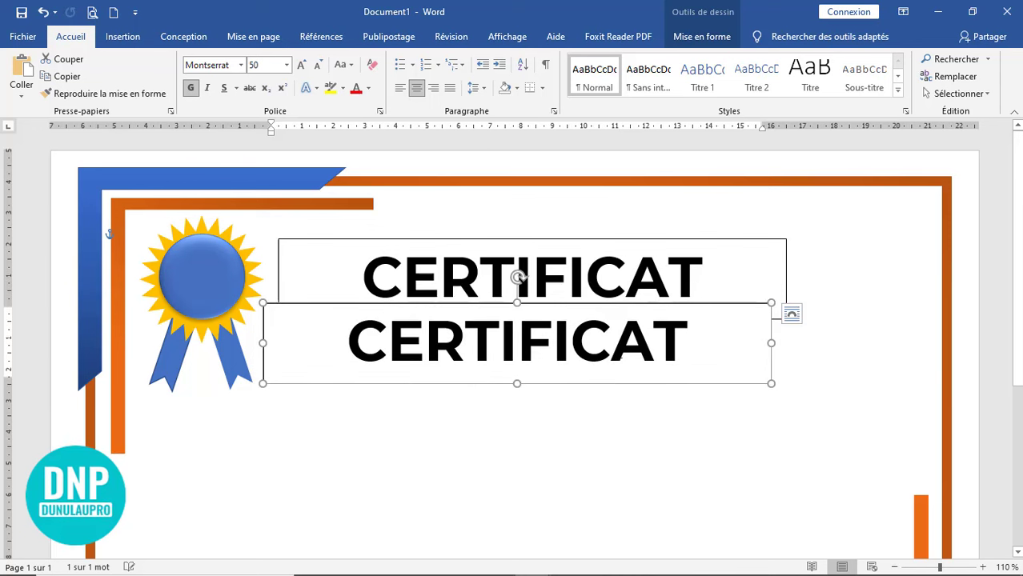
pyautogui.moveTo(694, 328); pyautogui.dragTo(347, 336)
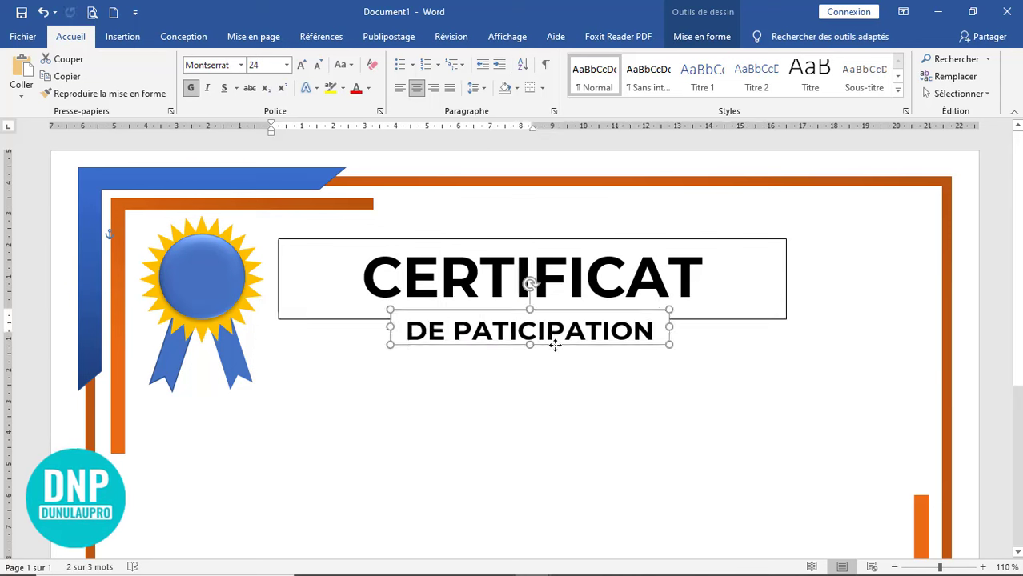
# Step: Duplicate the DE PATICIPATION text box and use the copy to label the medal's blue centre Meilleur Gagnant in small white text
pyautogui.click(672, 421)
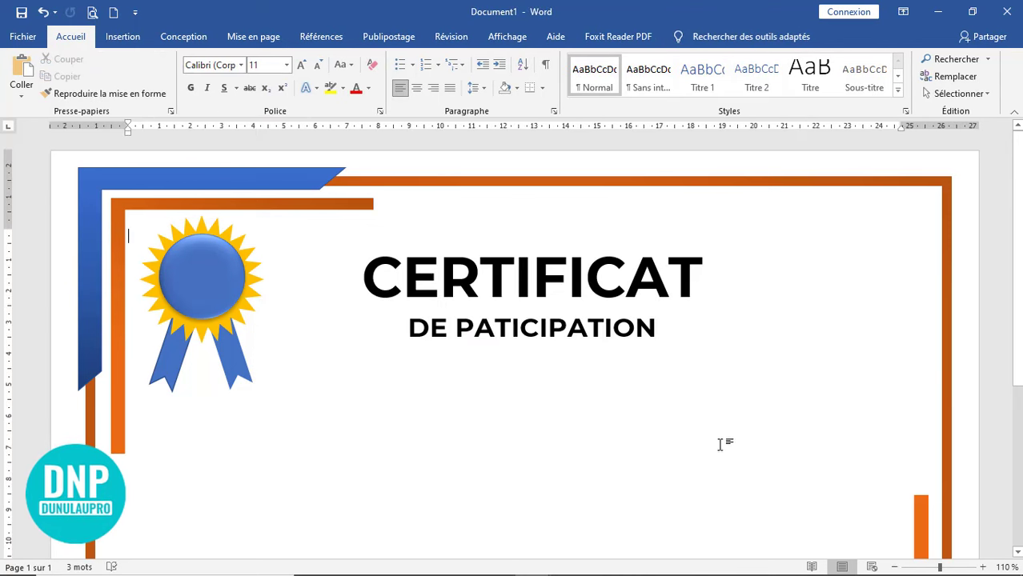
pyautogui.scroll(-5, 858, 461)
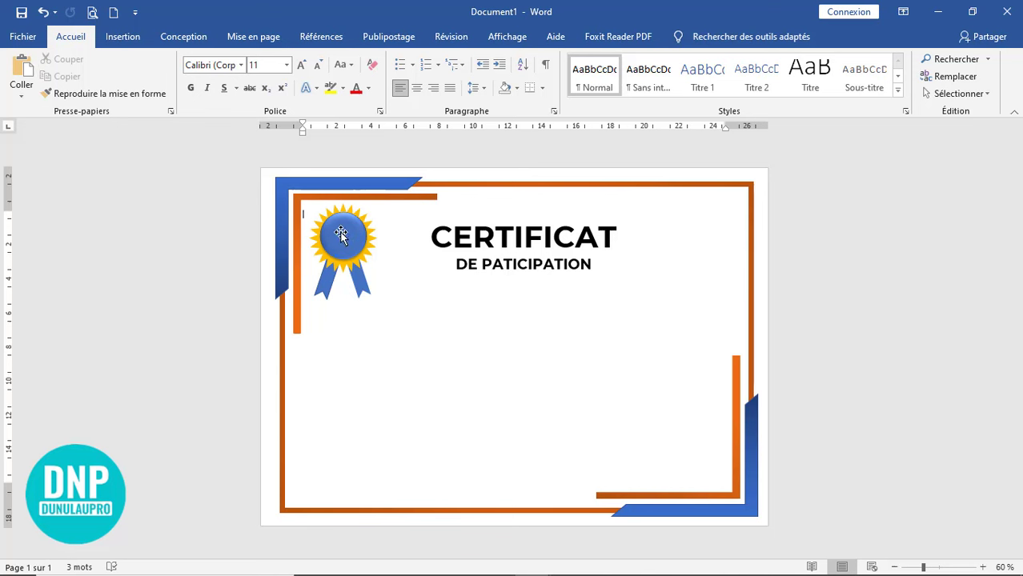
pyautogui.click(532, 267)
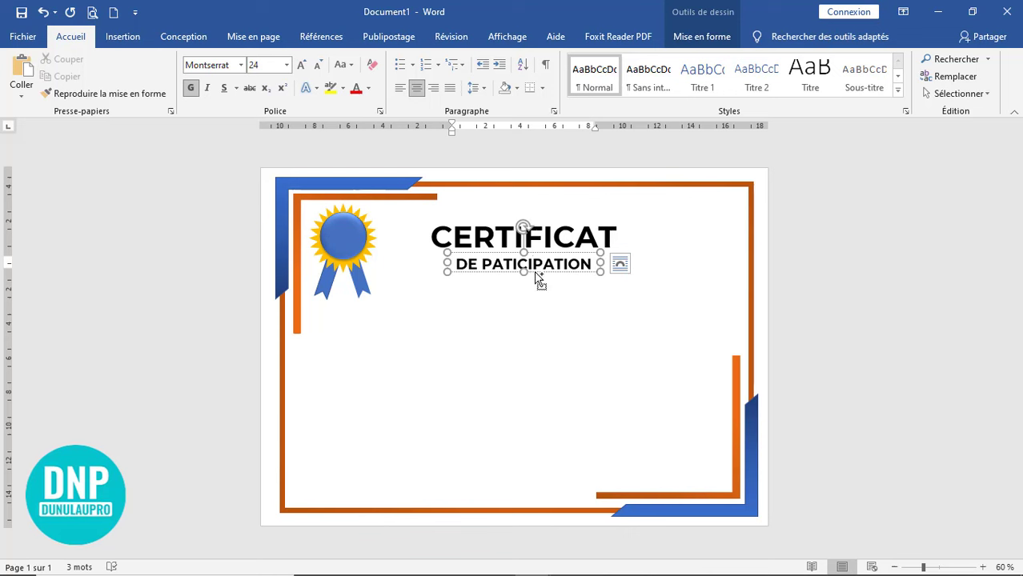
pyautogui.moveTo(534, 270); pyautogui.dragTo(439, 339)
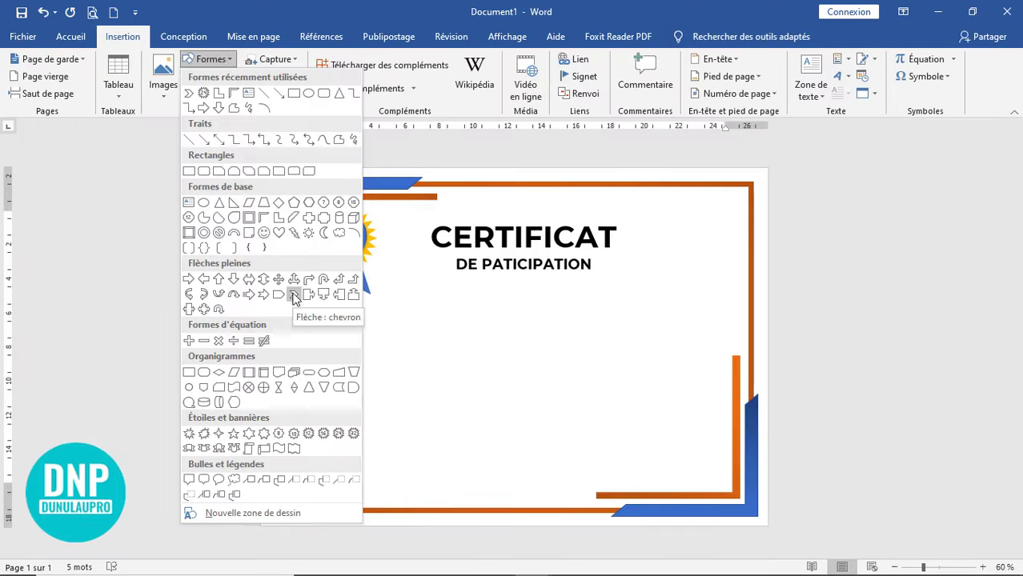
# Step: Draw a chevron arrow shape about 1.36 cm high and 11.47 cm wide below the subtitle and shift it toward the medal's ribbons
pyautogui.click(297, 292)
pyautogui.moveTo(397, 320)
pyautogui.mouseDown()
pyautogui.moveTo(456, 349)
pyautogui.moveTo(593, 343)
pyautogui.mouseUp()
pyautogui.moveTo(524, 337); pyautogui.dragTo(489, 323)
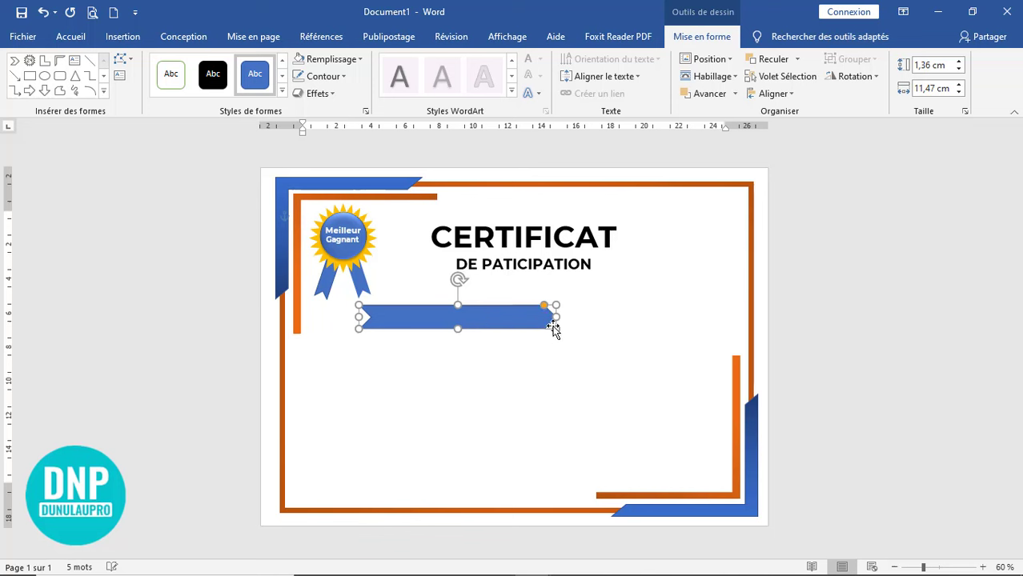
# Step: Remove the chevron's outline and reduce its height to about 1.18 cm
pyautogui.click(330, 80)
pyautogui.click(352, 209)
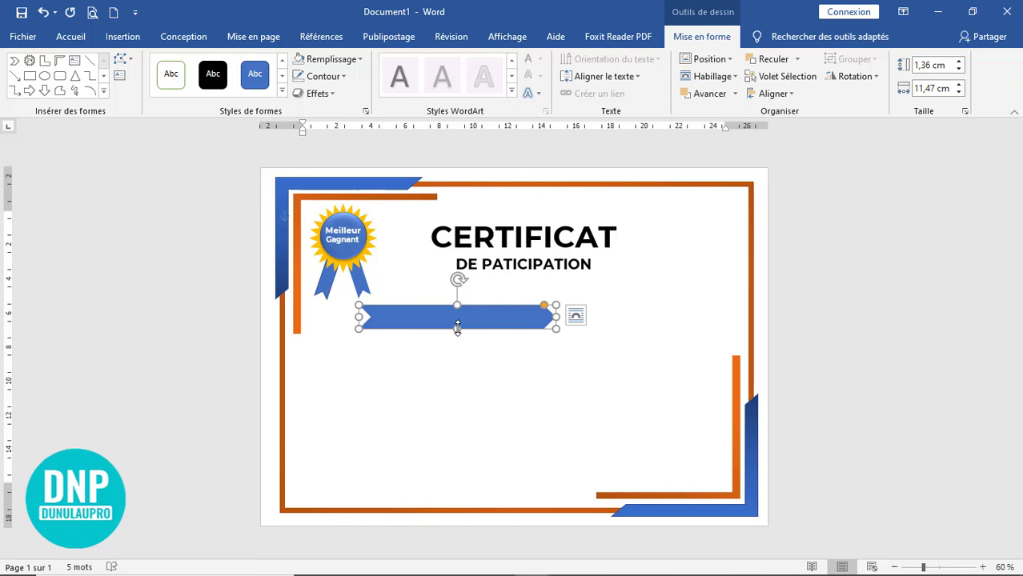
pyautogui.moveTo(456, 329); pyautogui.dragTo(456, 325)
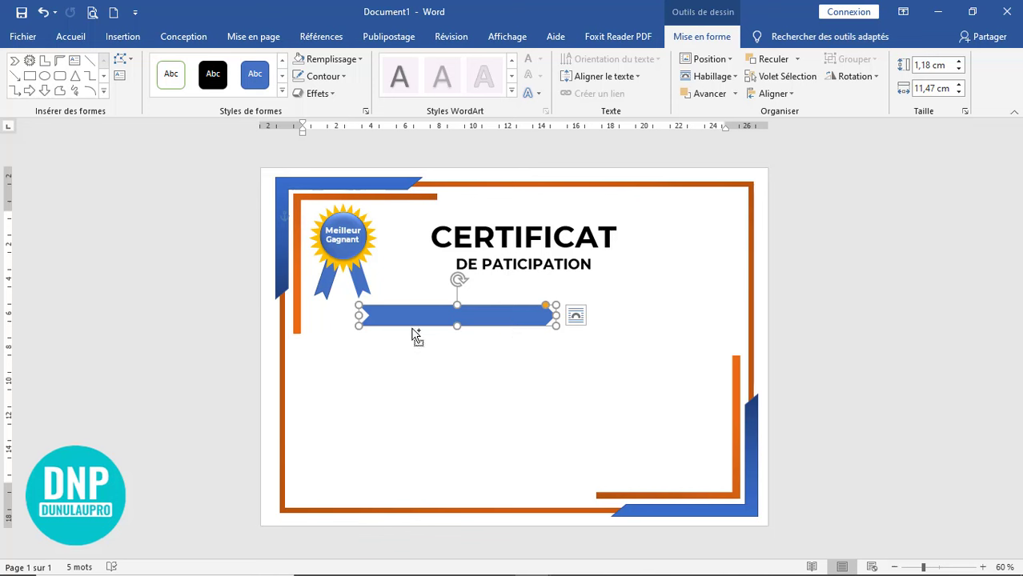
# Step: Duplicate the chevron, rotate the copy by half a turn, and overlap it with the original's pointed end to form one banner notched at both ends
pyautogui.moveTo(425, 334); pyautogui.dragTo(453, 352)
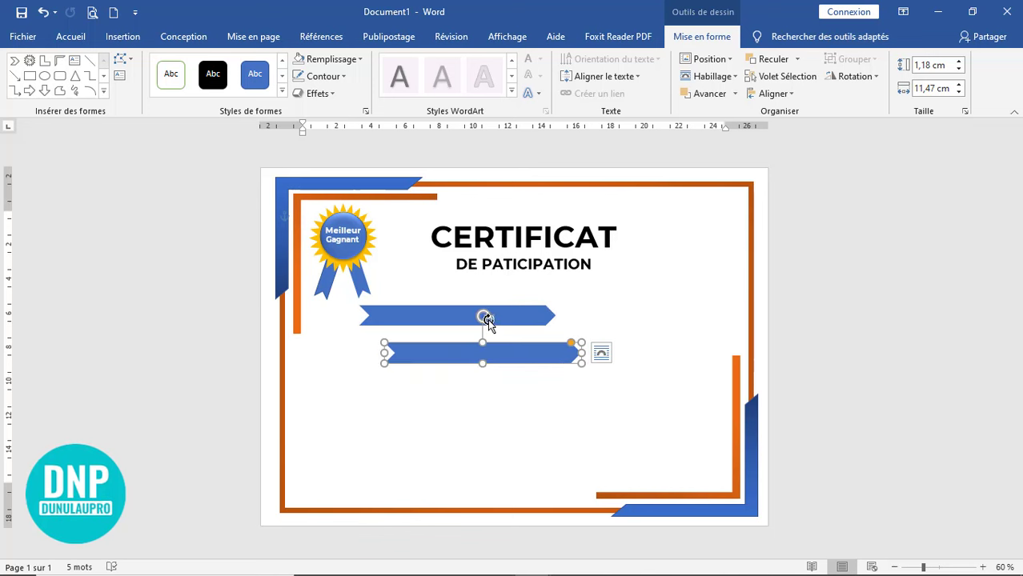
pyautogui.moveTo(484, 314); pyautogui.dragTo(480, 421)
pyautogui.moveTo(536, 358); pyautogui.dragTo(642, 319)
pyautogui.click(677, 364)
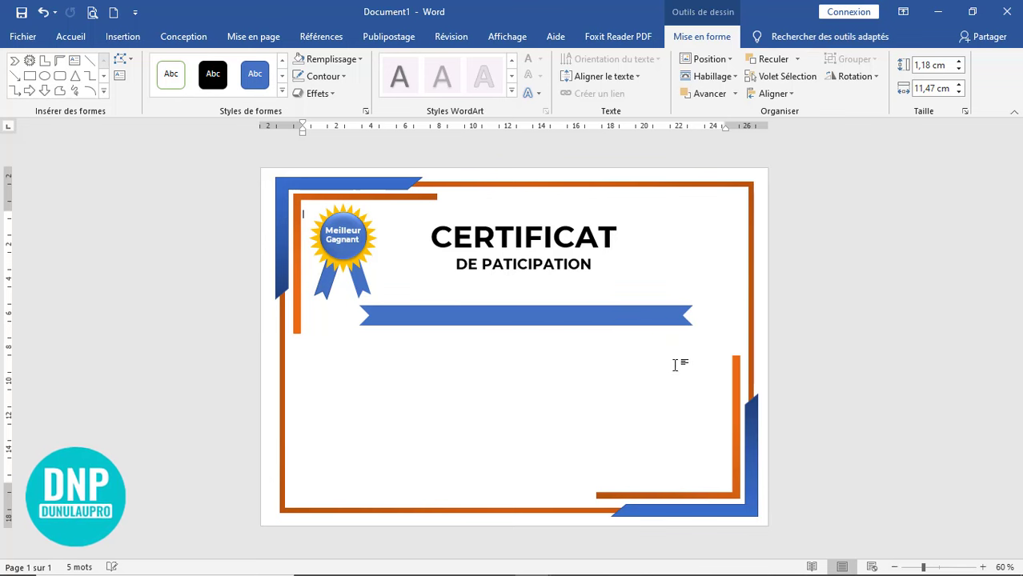